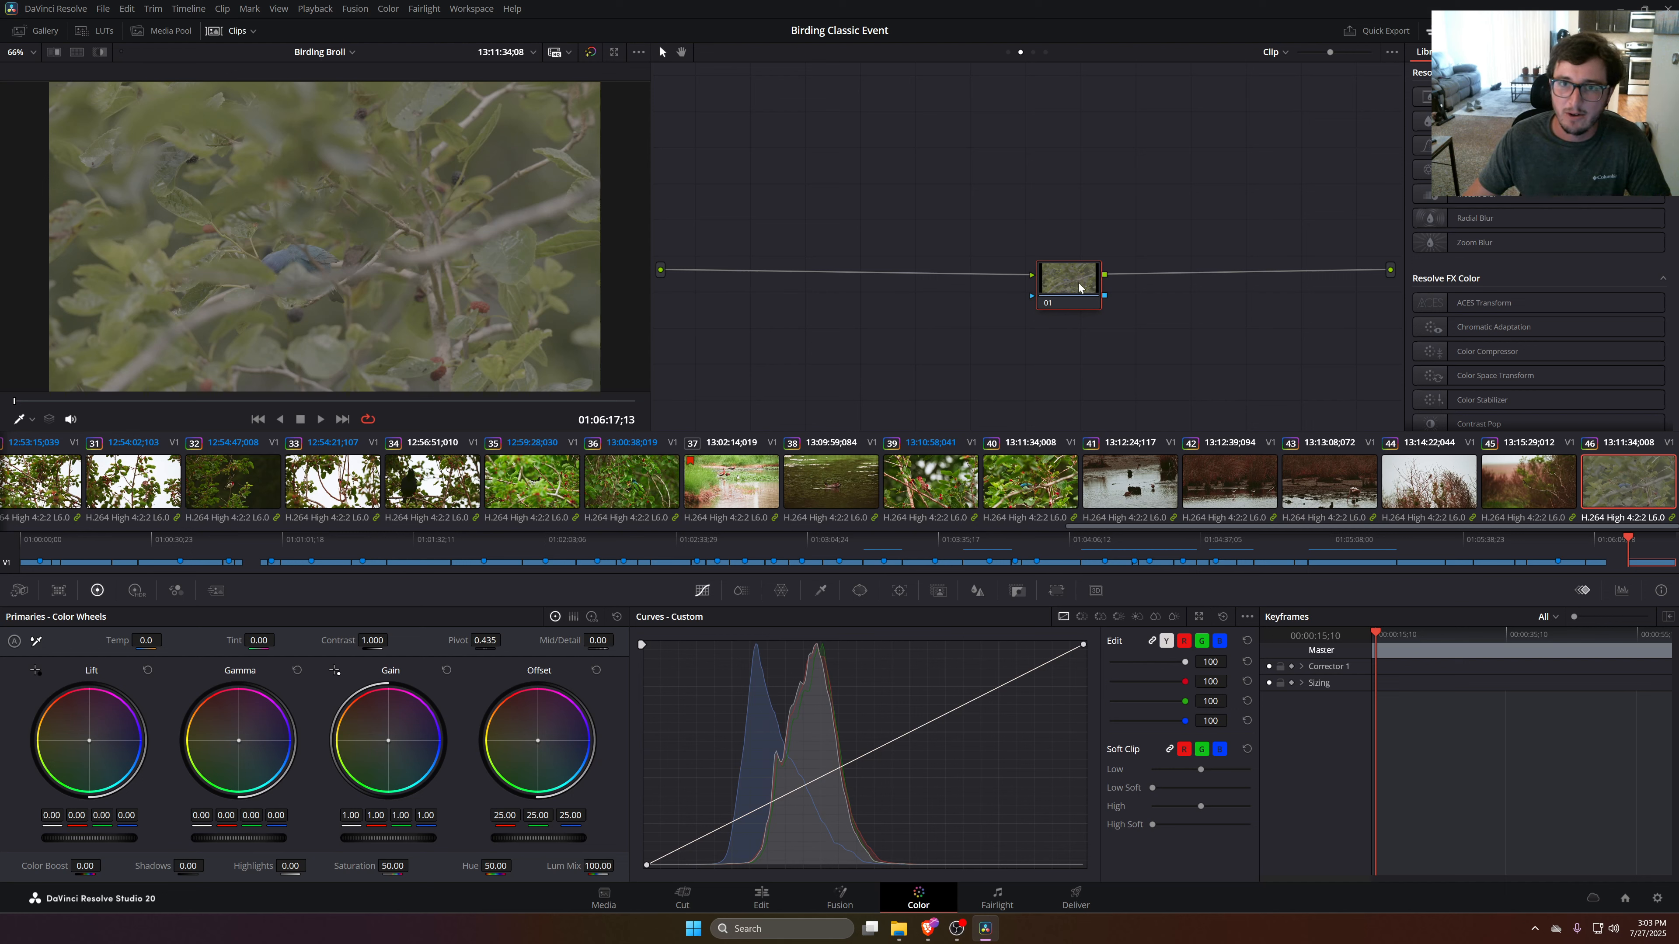
mouse_move(1078, 283)
mouse_down()
mouse_move(1282, 249)
mouse_move(1001, 201)
mouse_move(995, 281)
mouse_move(1285, 233)
mouse_move(1262, 259)
mouse_move(890, 244)
mouse_move(1118, 196)
mouse_move(1292, 293)
mouse_move(1275, 260)
mouse_move(1208, 225)
mouse_move(1153, 351)
mouse_move(1088, 267)
mouse_up()
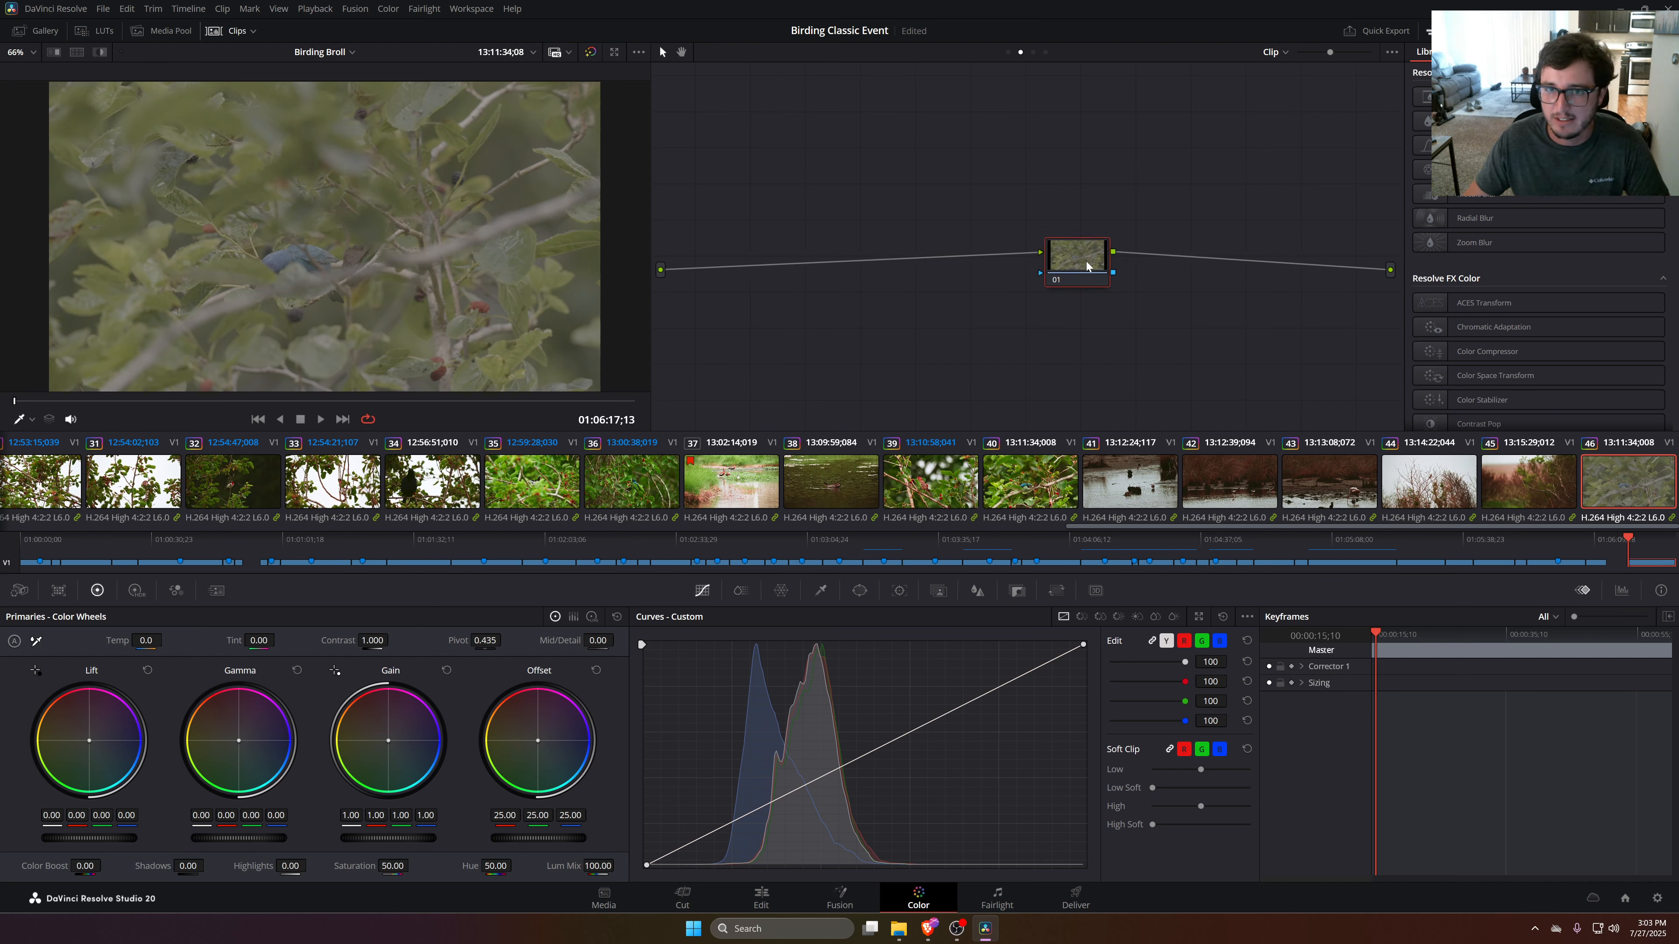
drag(1086, 265, 1195, 291)
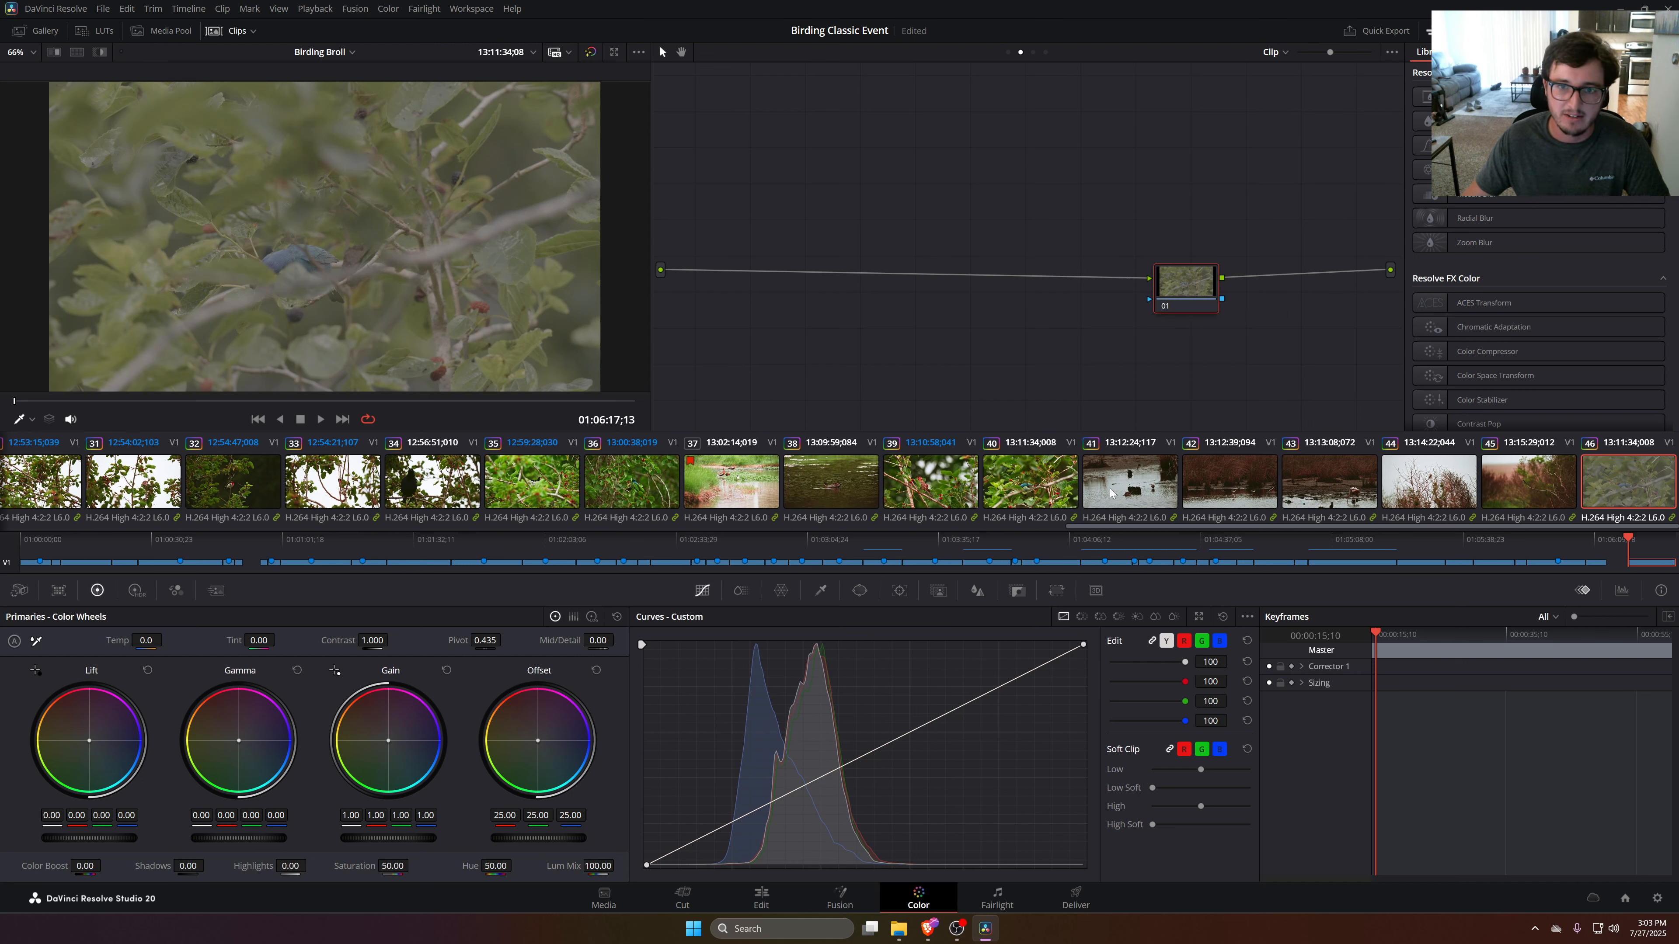
View clips 45, 43 and 01 of the timeline to compare their images and node setups
click(1464, 488)
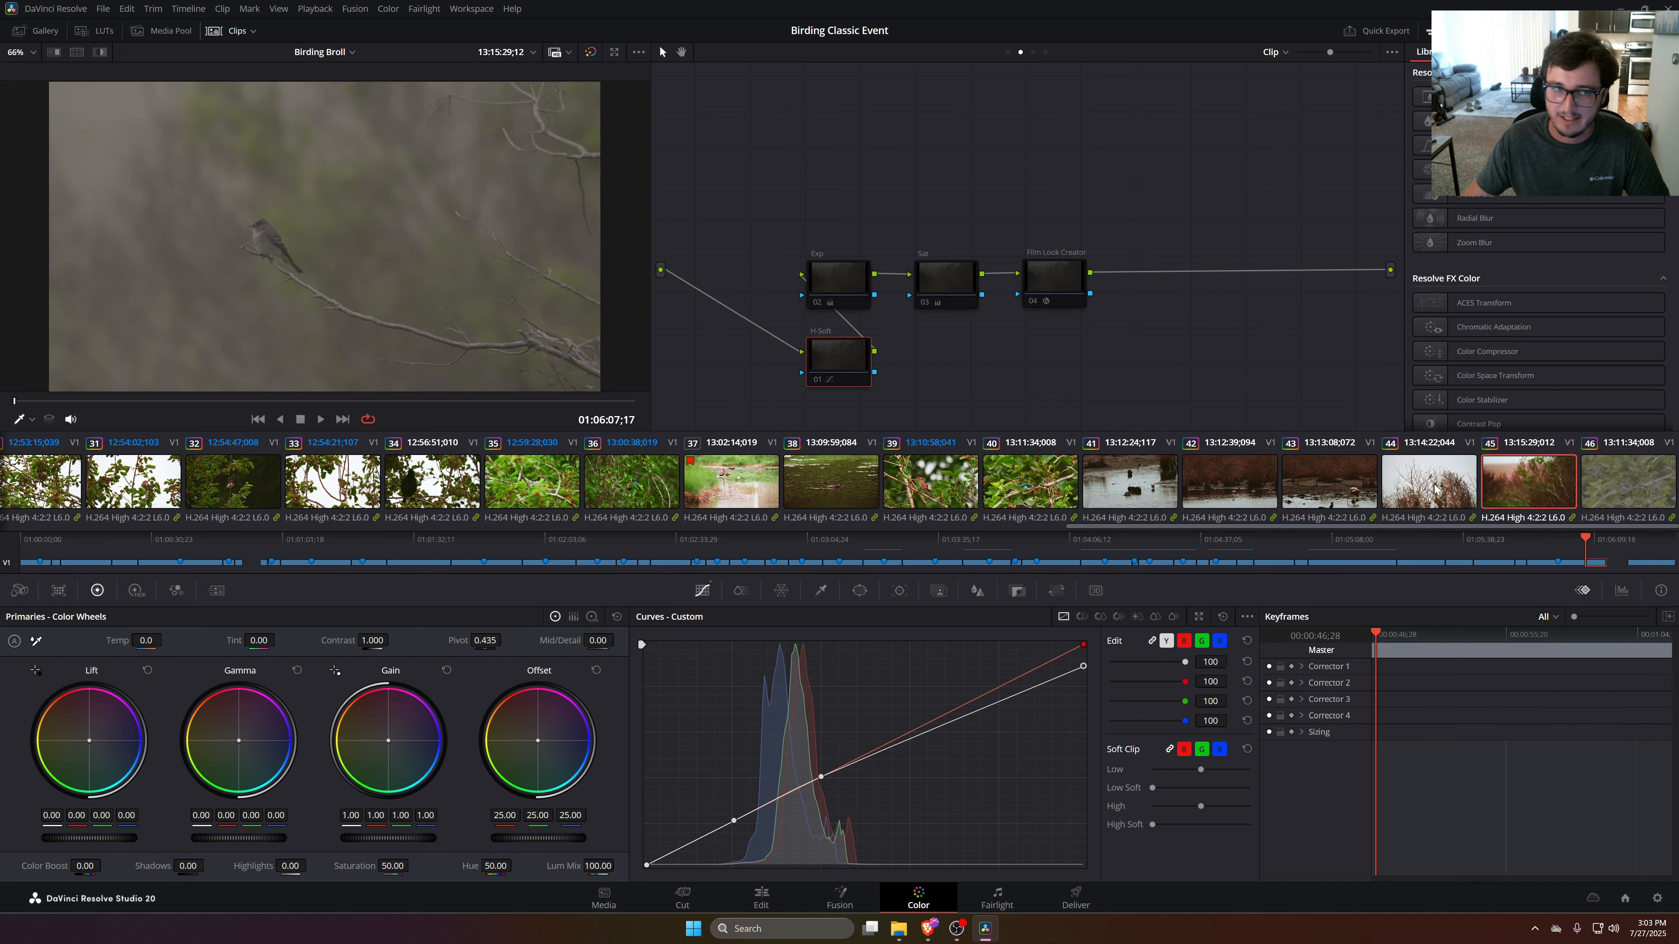
click(1317, 485)
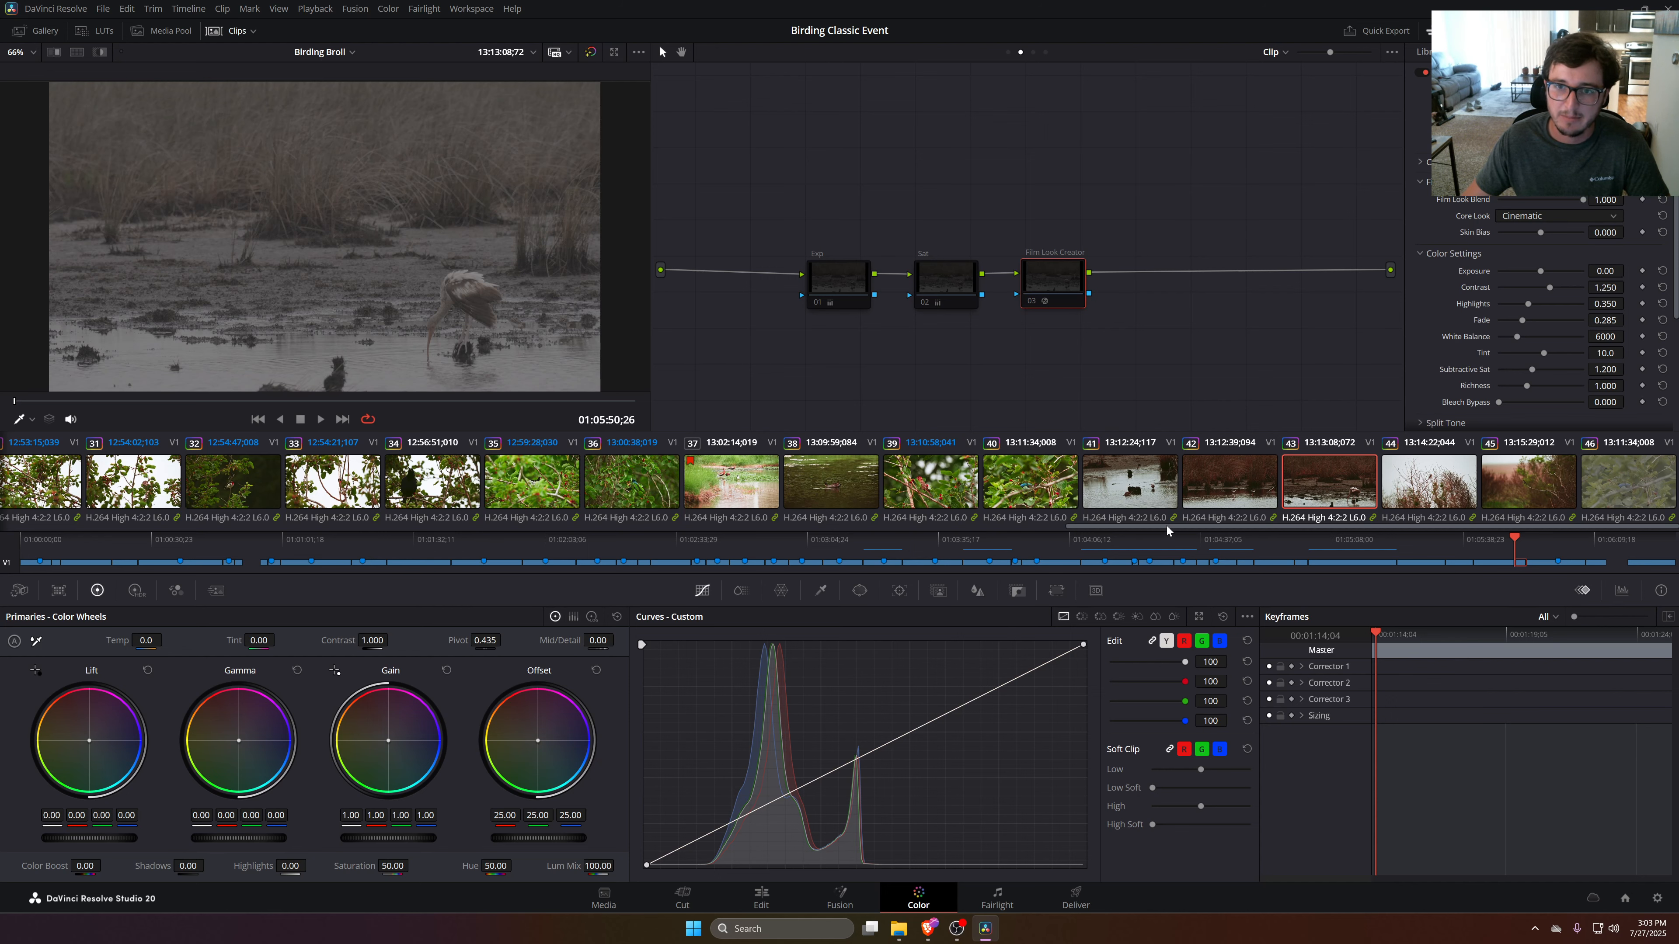
drag(1166, 526, 75, 510)
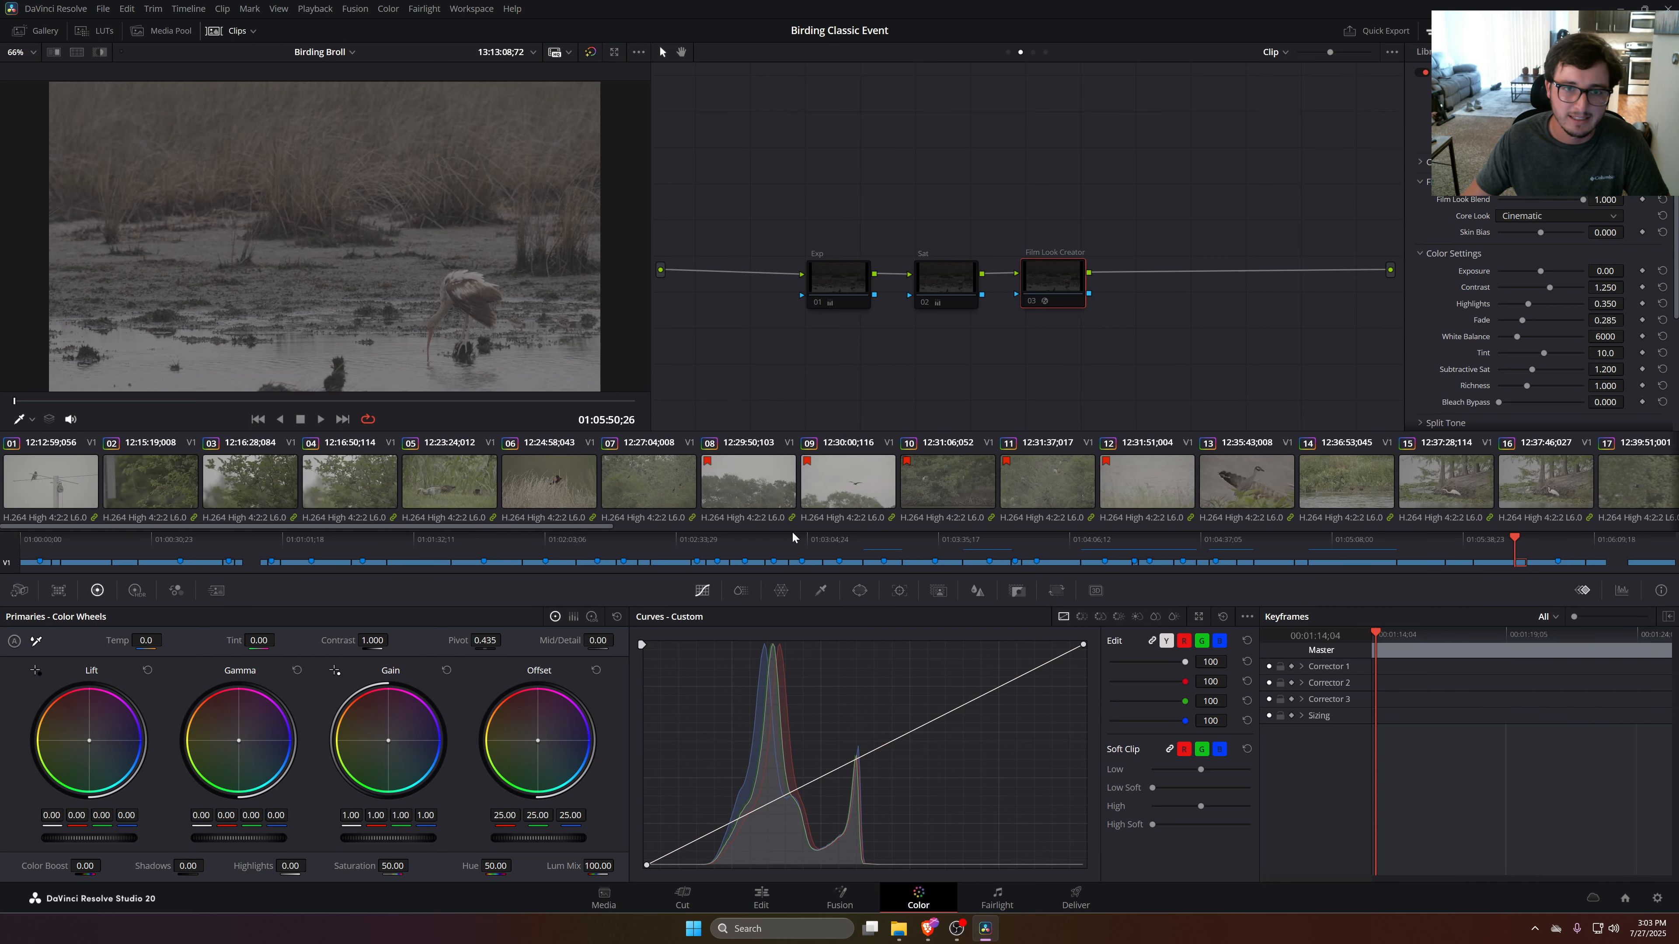
click(35, 488)
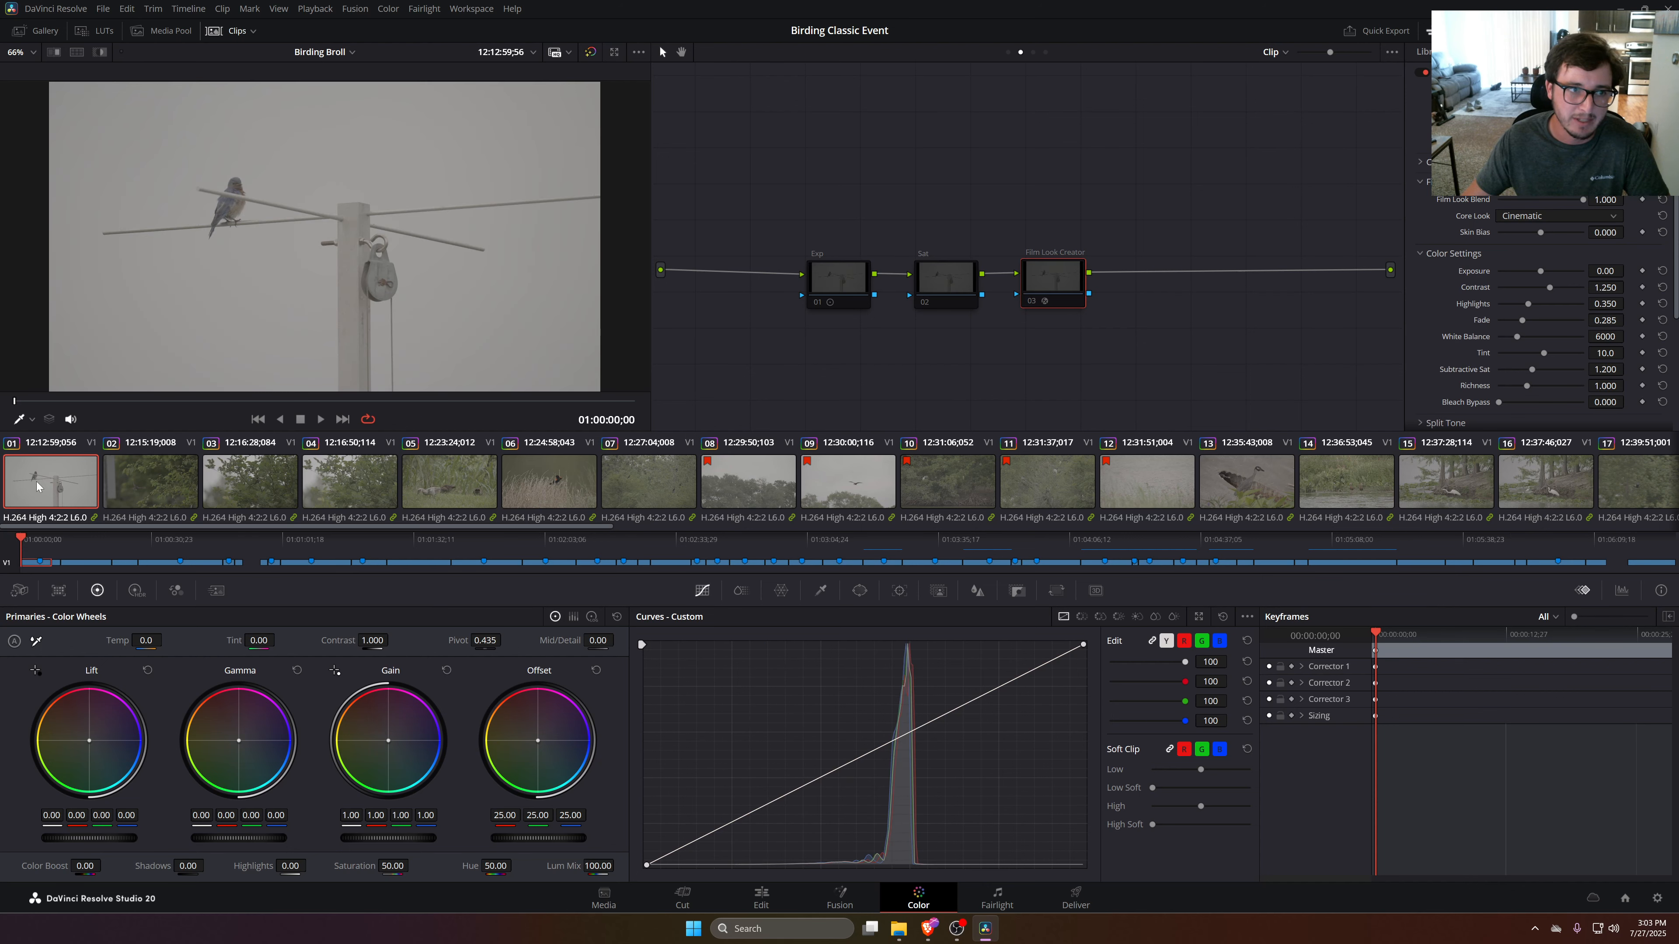
drag(113, 525, 1180, 567)
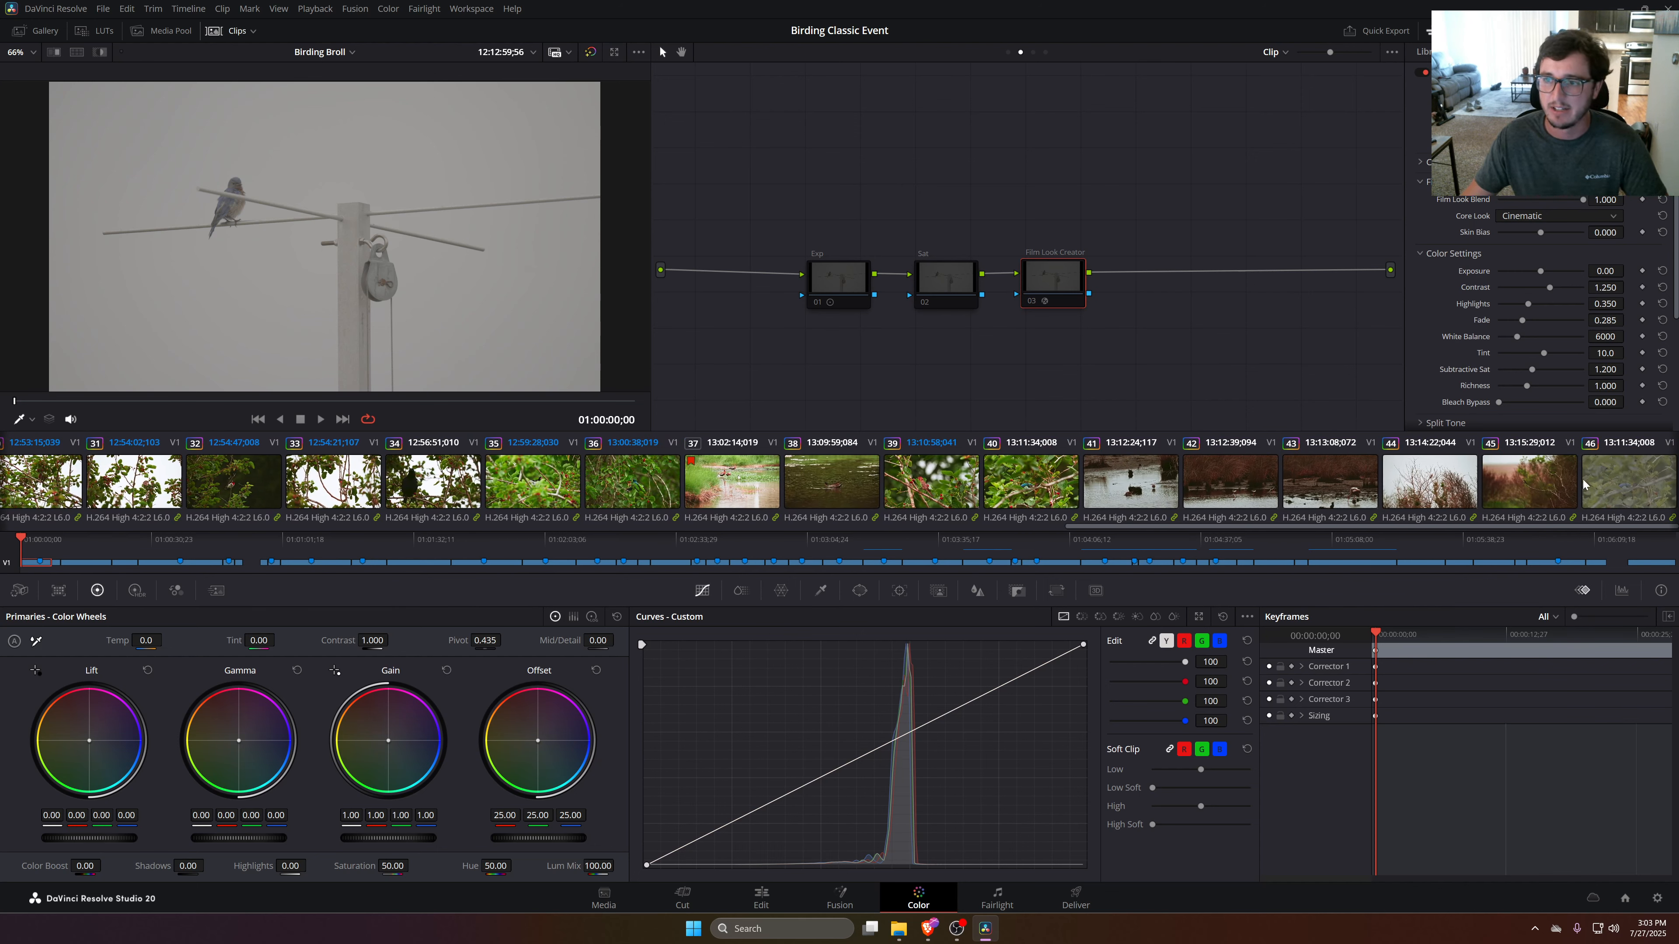
Select the ungraded clip 46 and move the playhead to about 01:06:21:21
click(1641, 487)
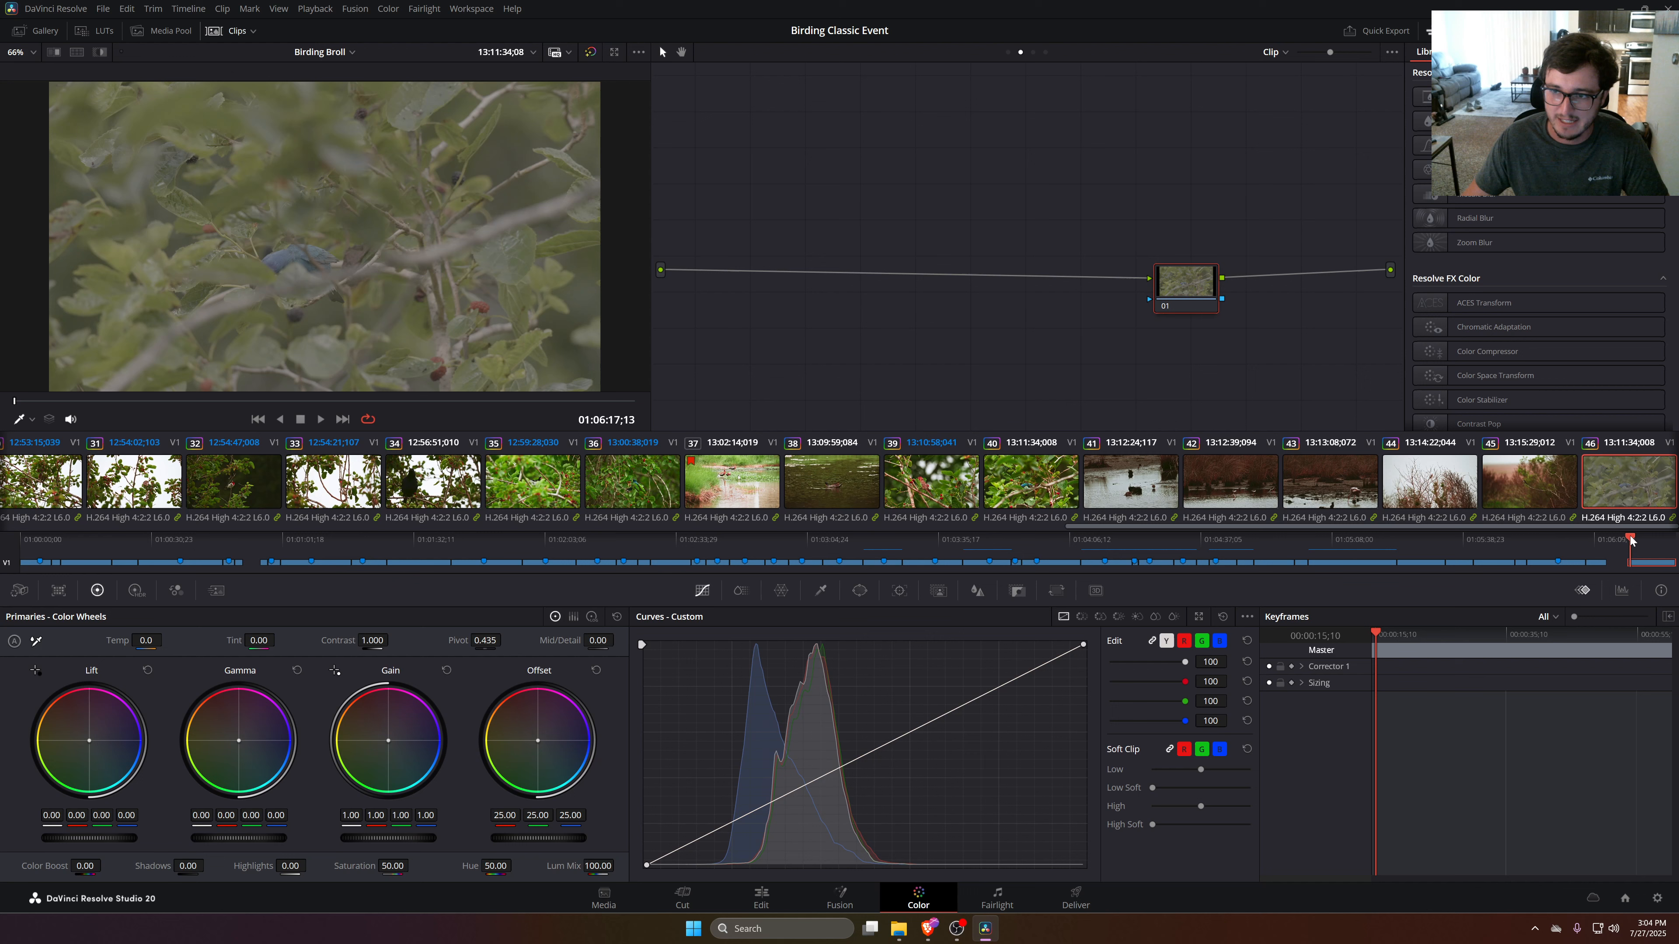
mouse_move(1628, 541)
mouse_down()
mouse_move(1443, 551)
mouse_move(1647, 548)
mouse_up()
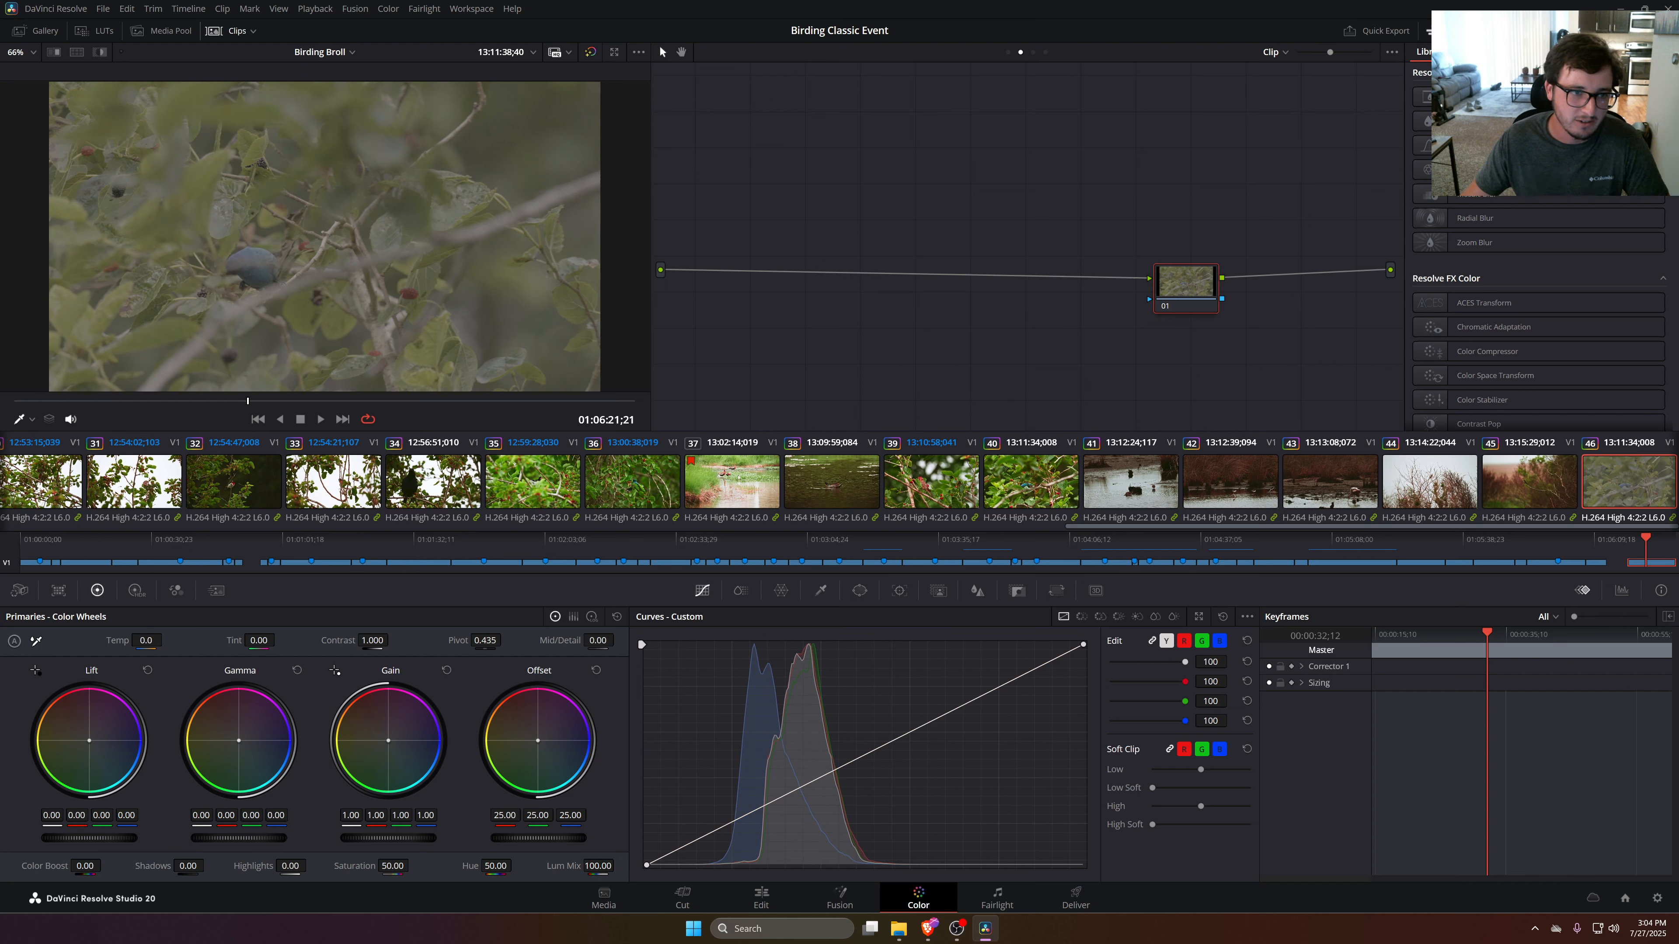
Try a color temperature of -1390 and a gain of 1.83 on clip 46, resetting both
mouse_move(117, 640)
mouse_down()
mouse_move(165, 640)
mouse_move(96, 640)
mouse_up()
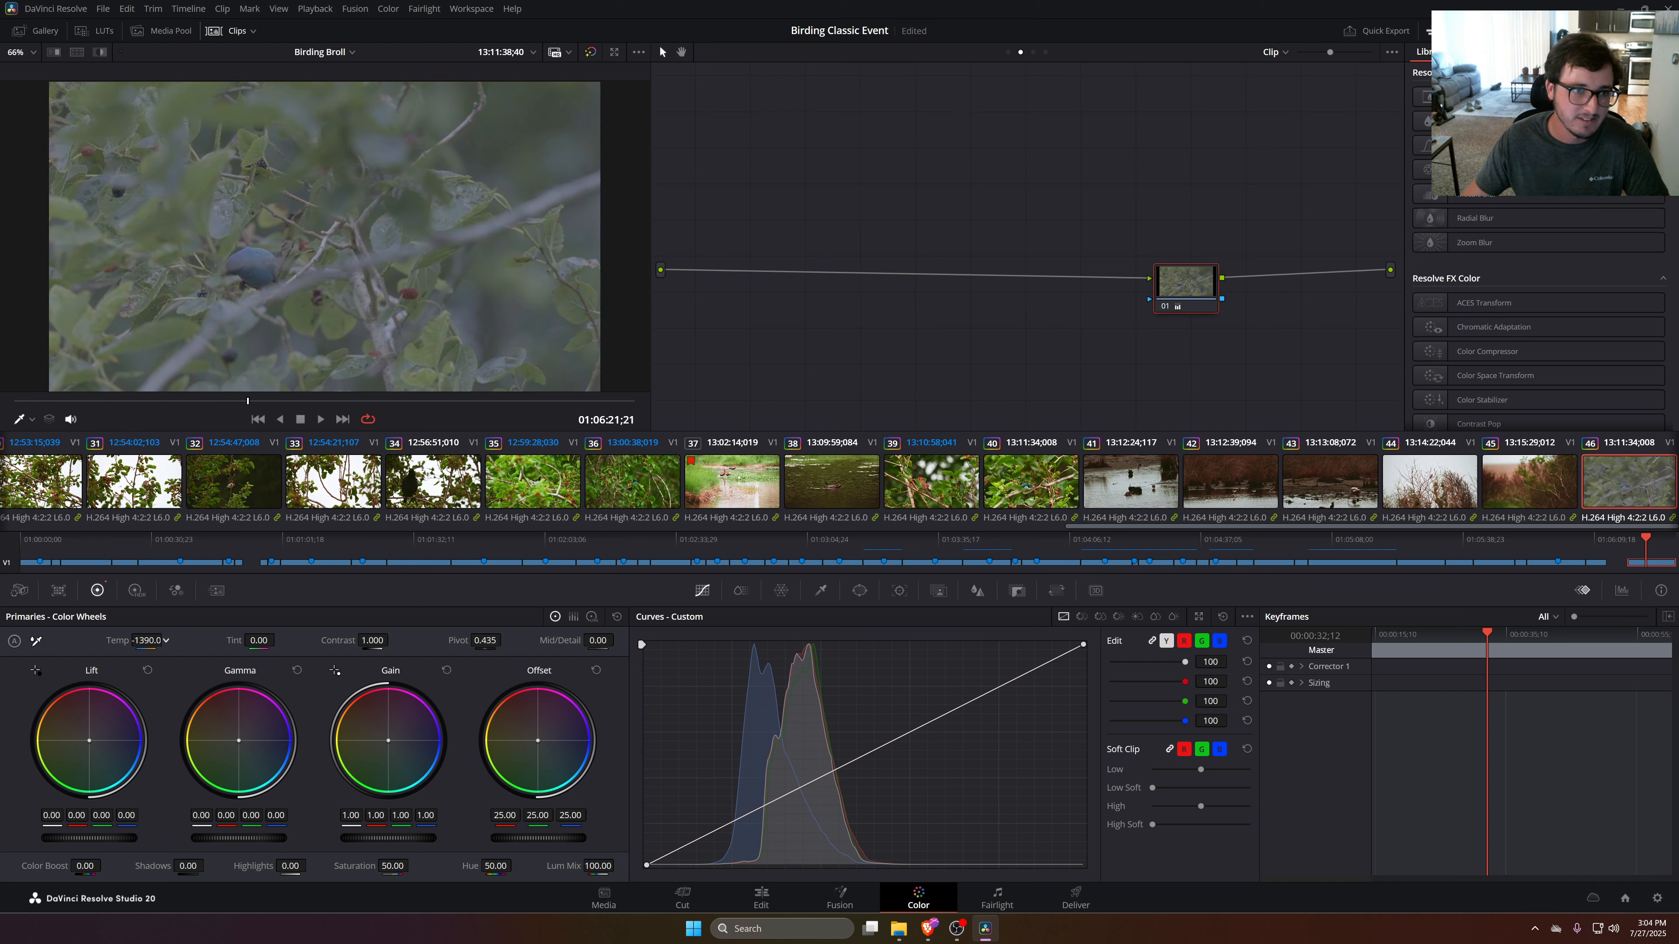
double_click(147, 640)
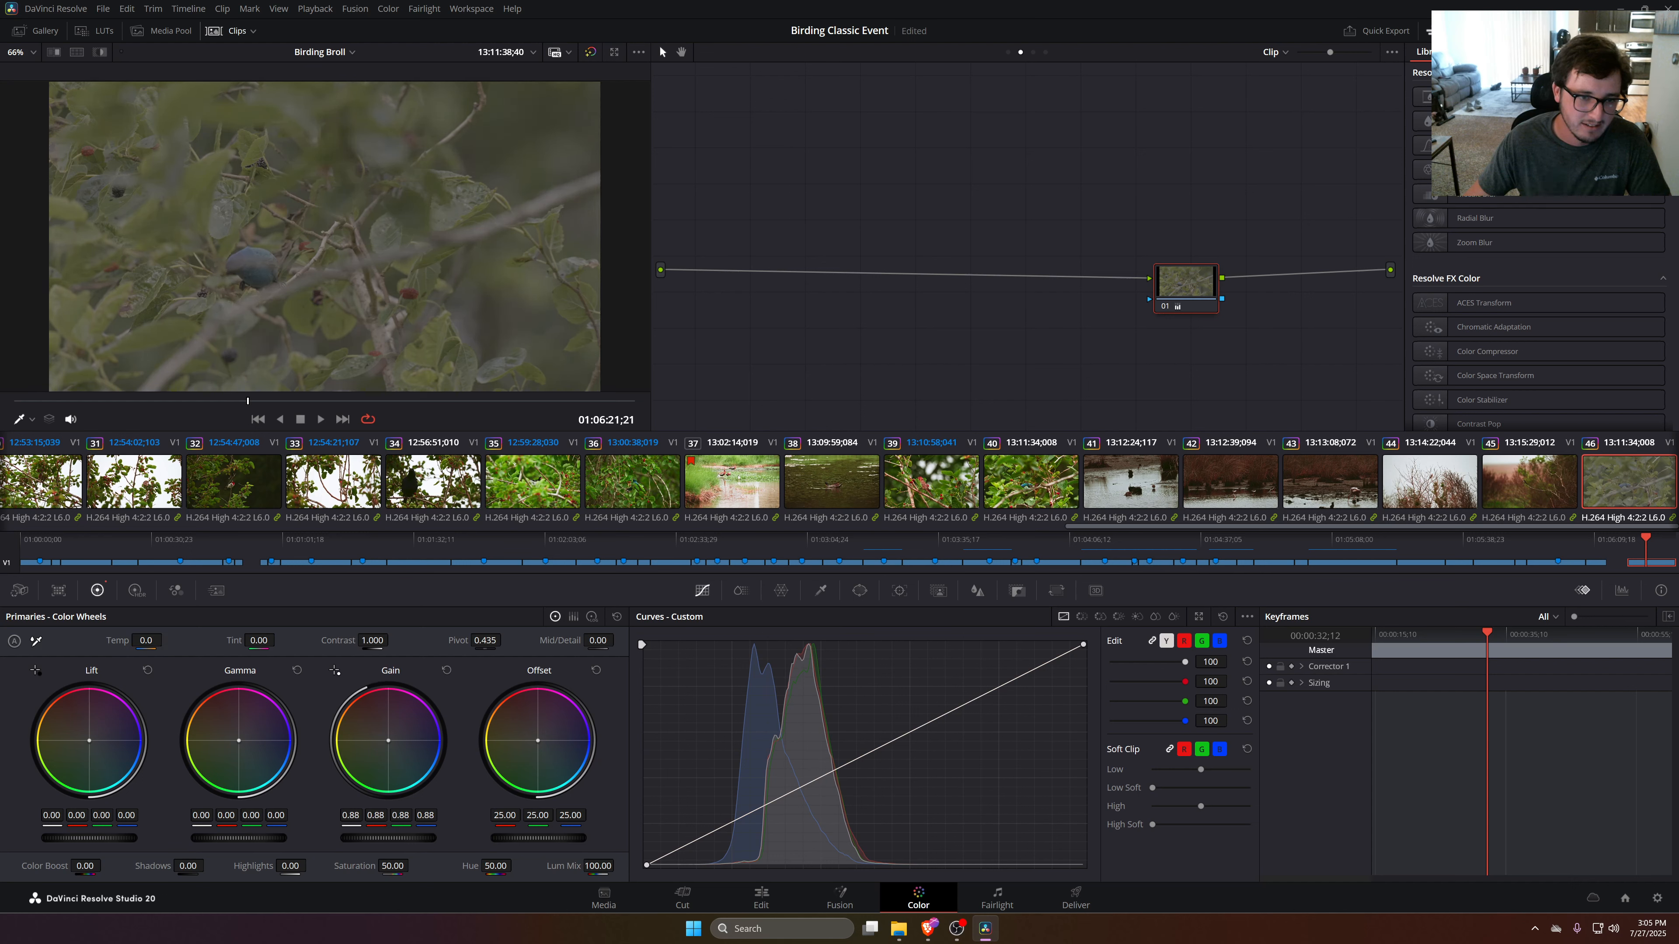
drag(387, 837, 424, 835)
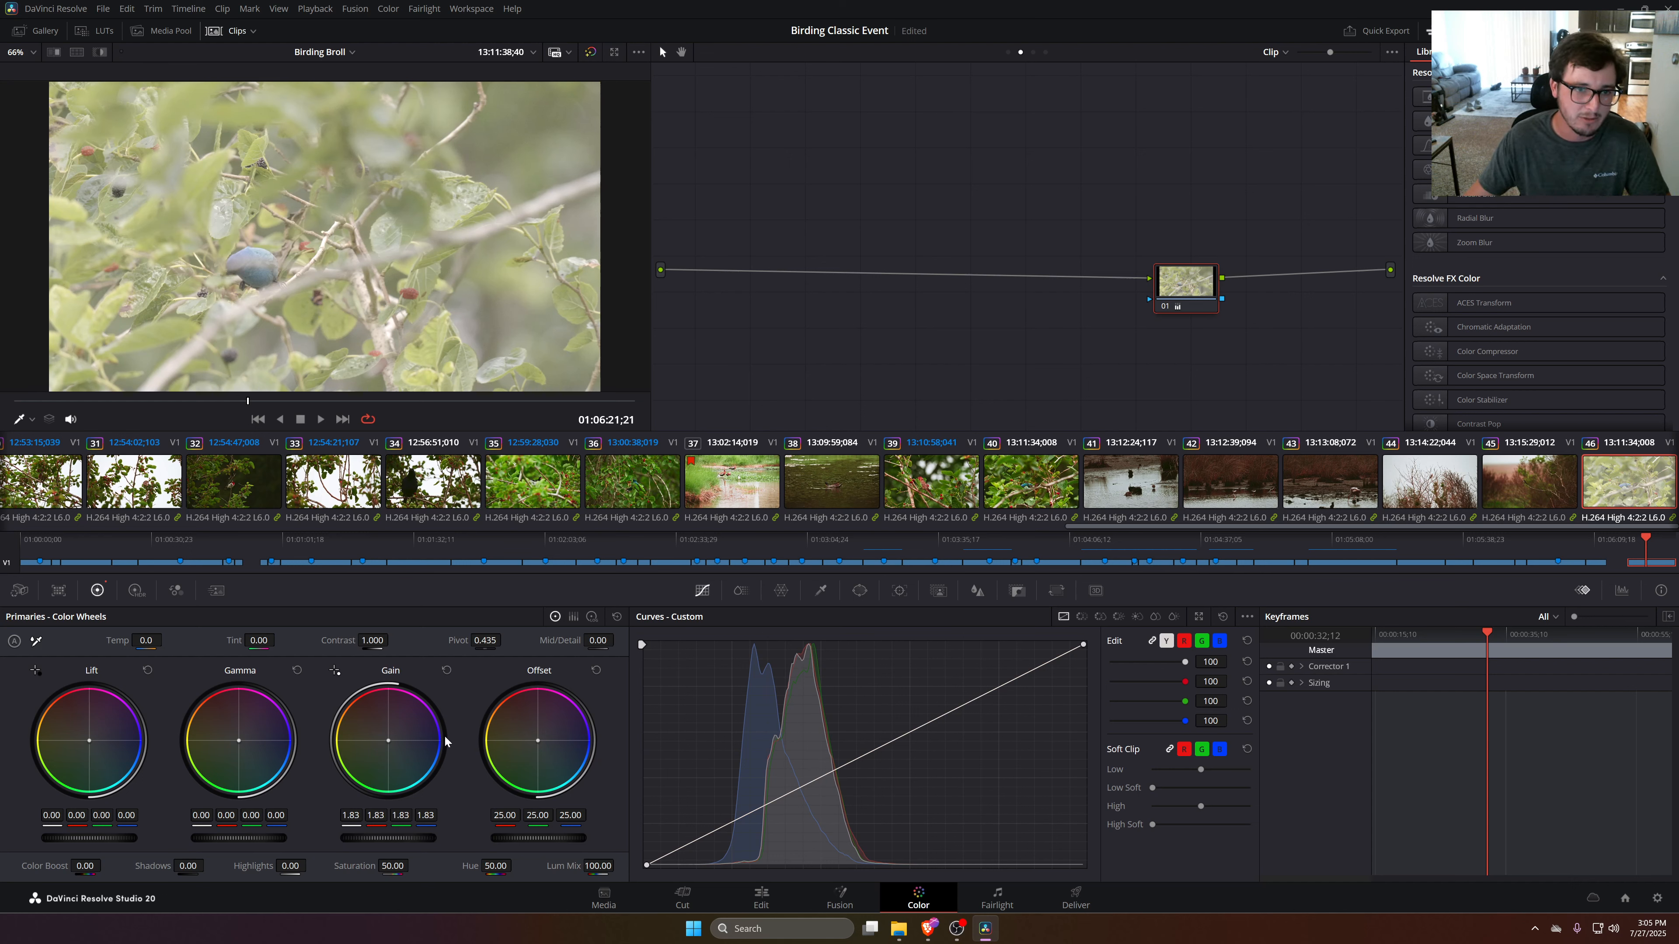
click(447, 672)
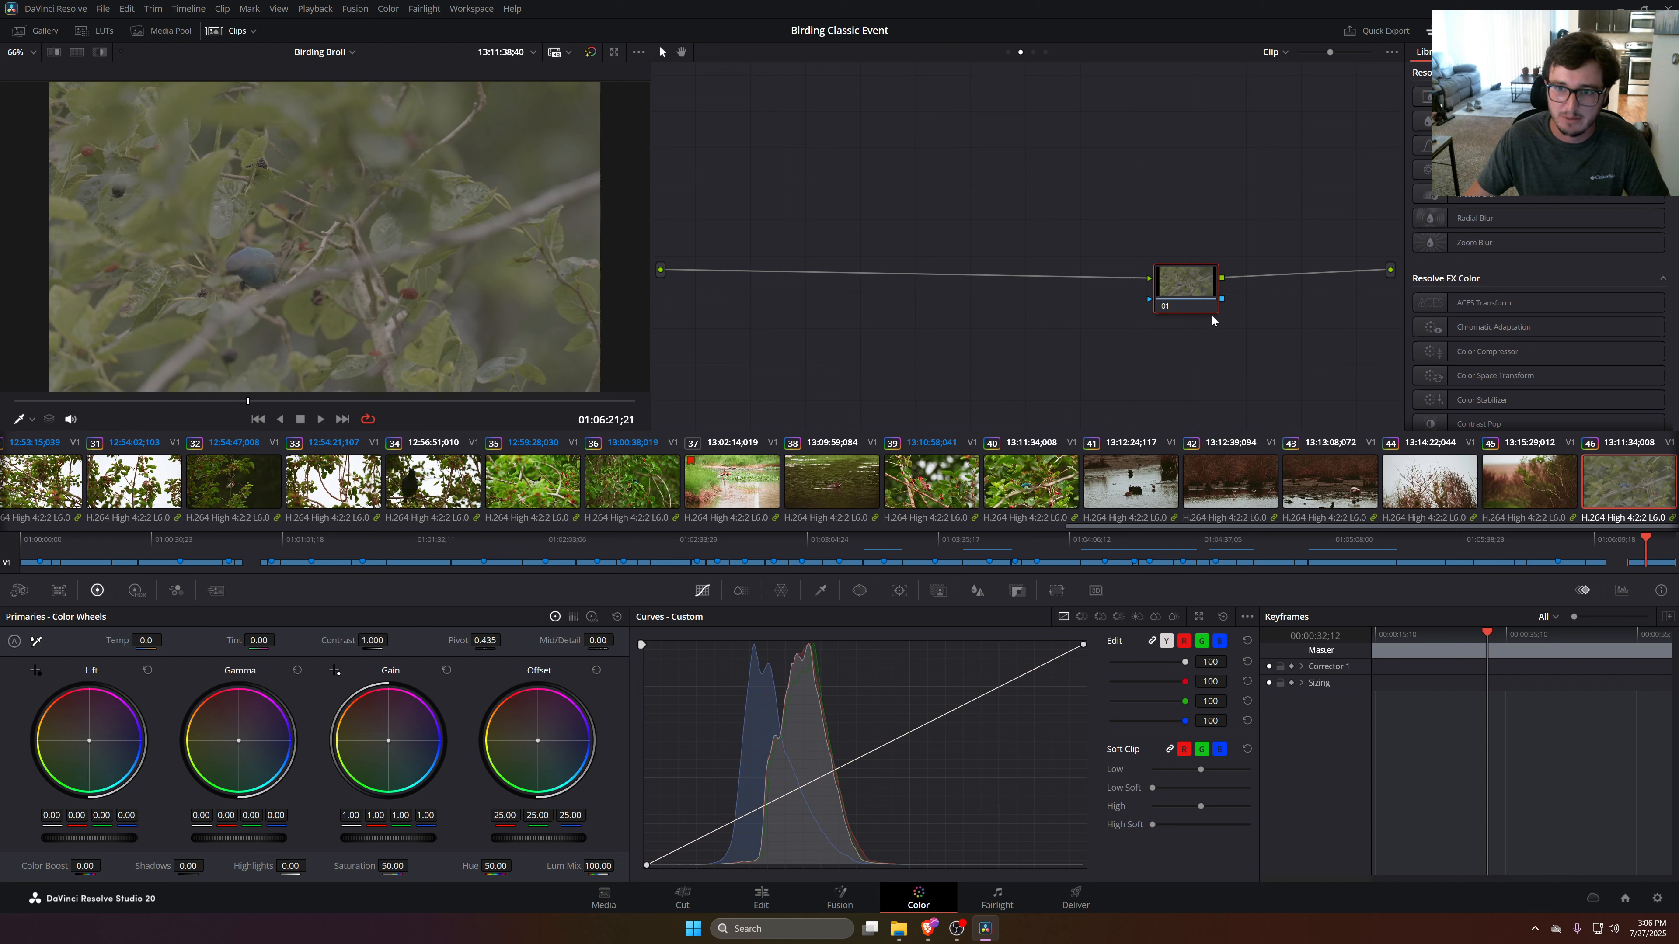
Label clip 46's only node "LUT" and place it closer to the output
drag(1192, 277, 1233, 263)
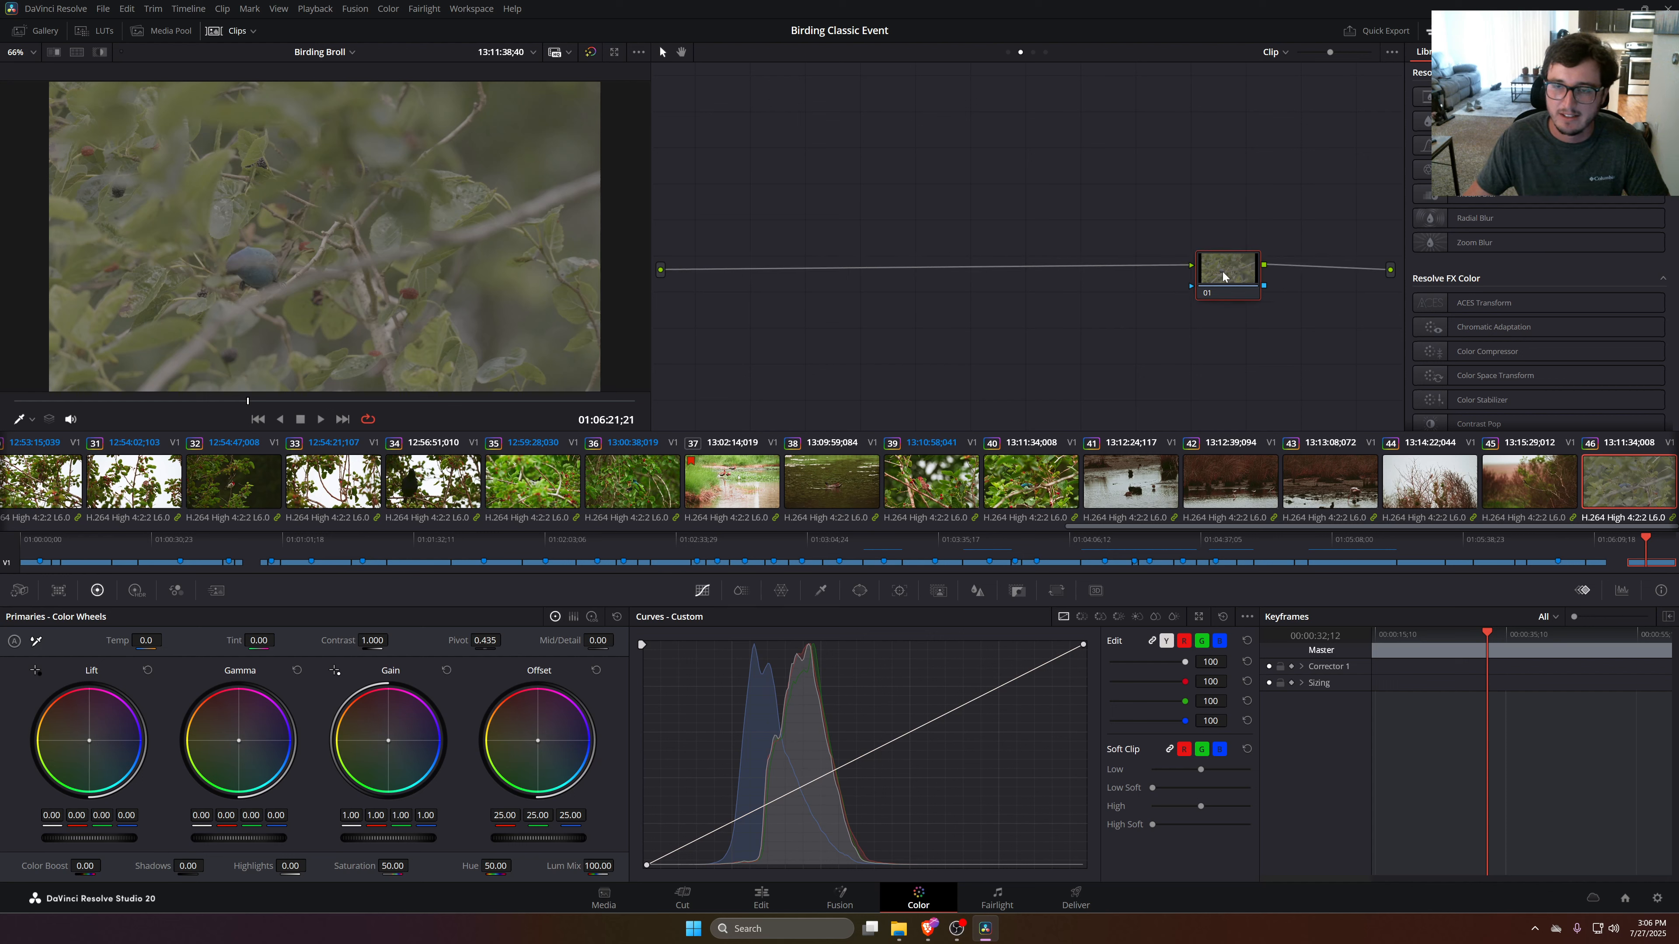
right_click(1222, 272)
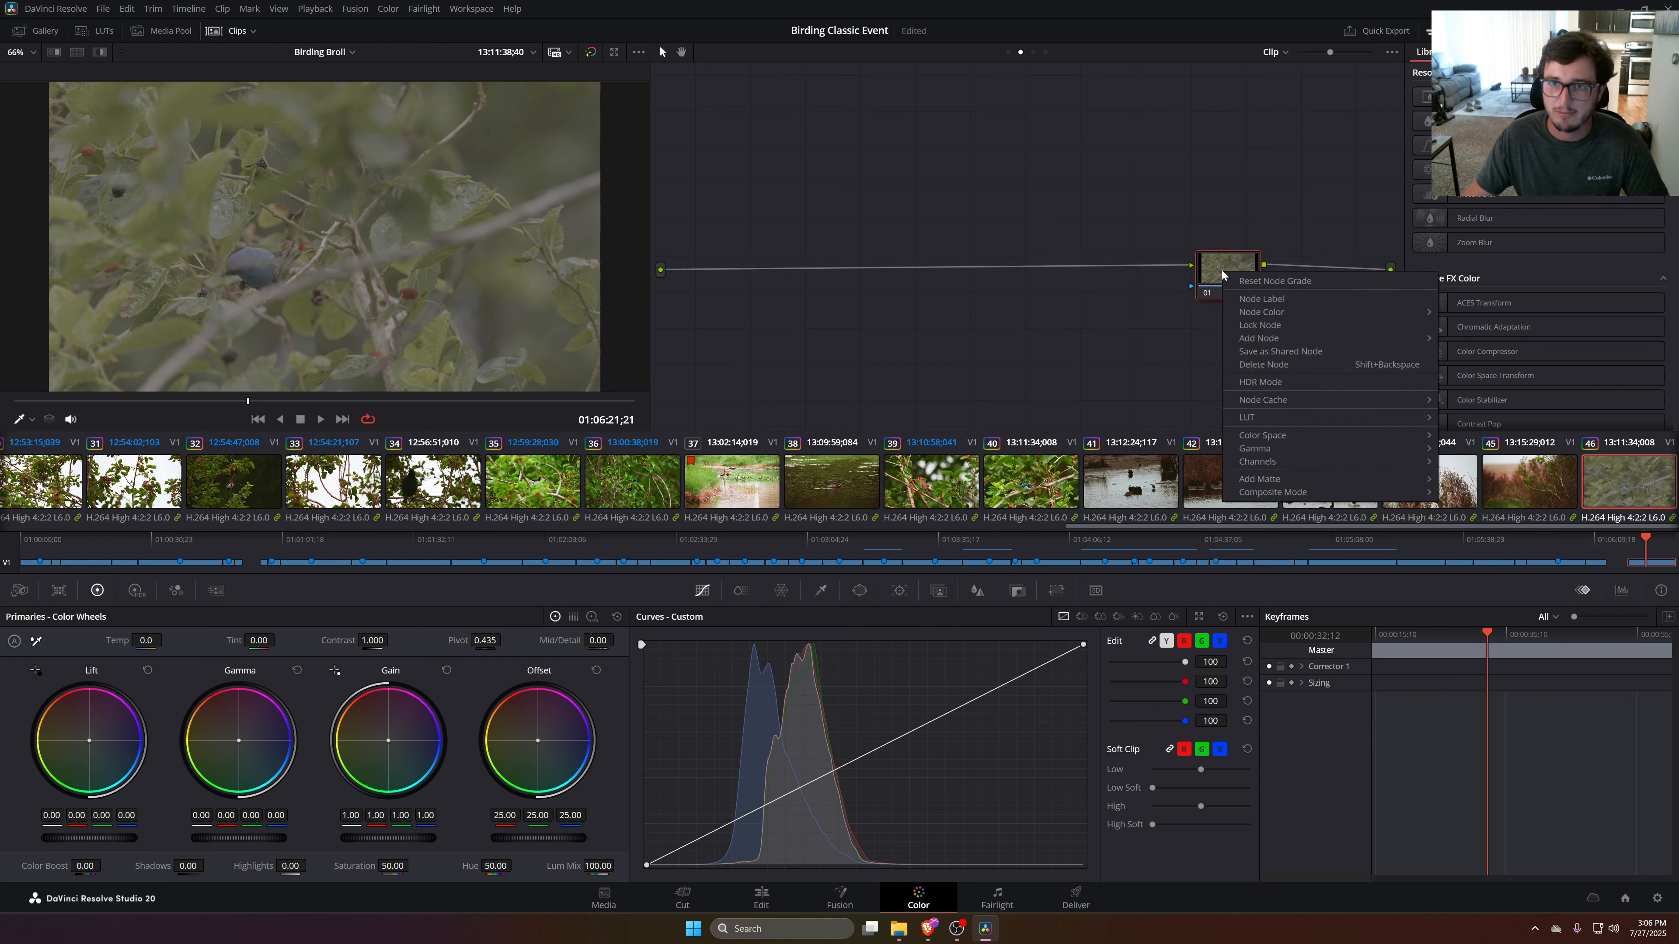
click(1267, 302)
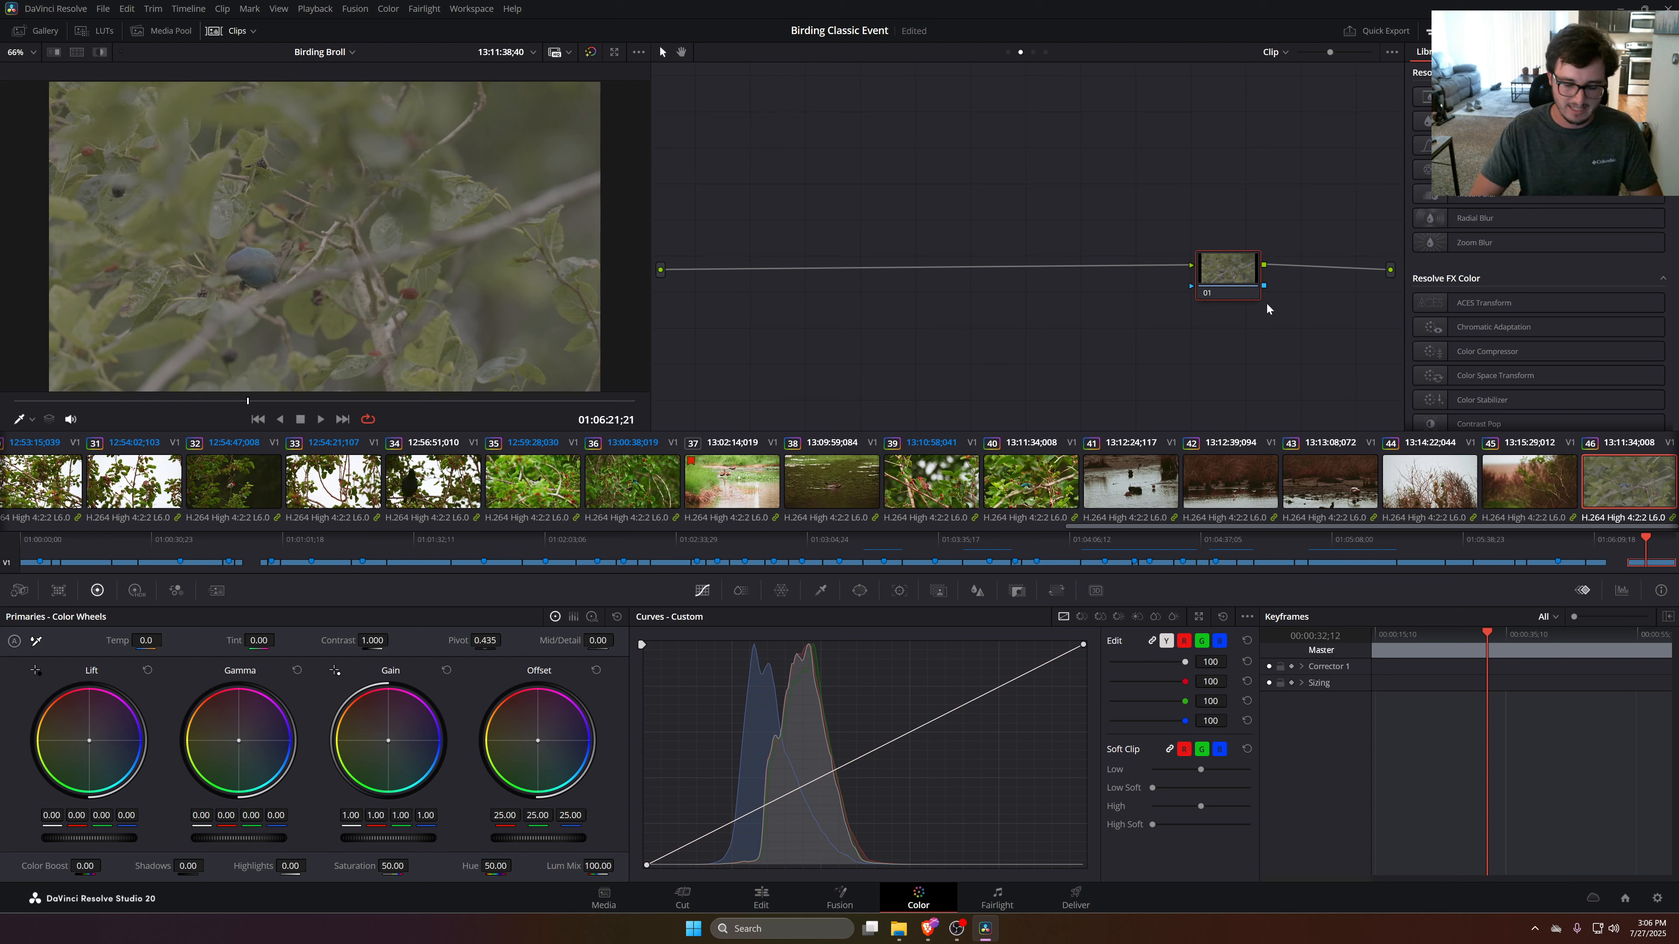
text(LUT)
key(Return)
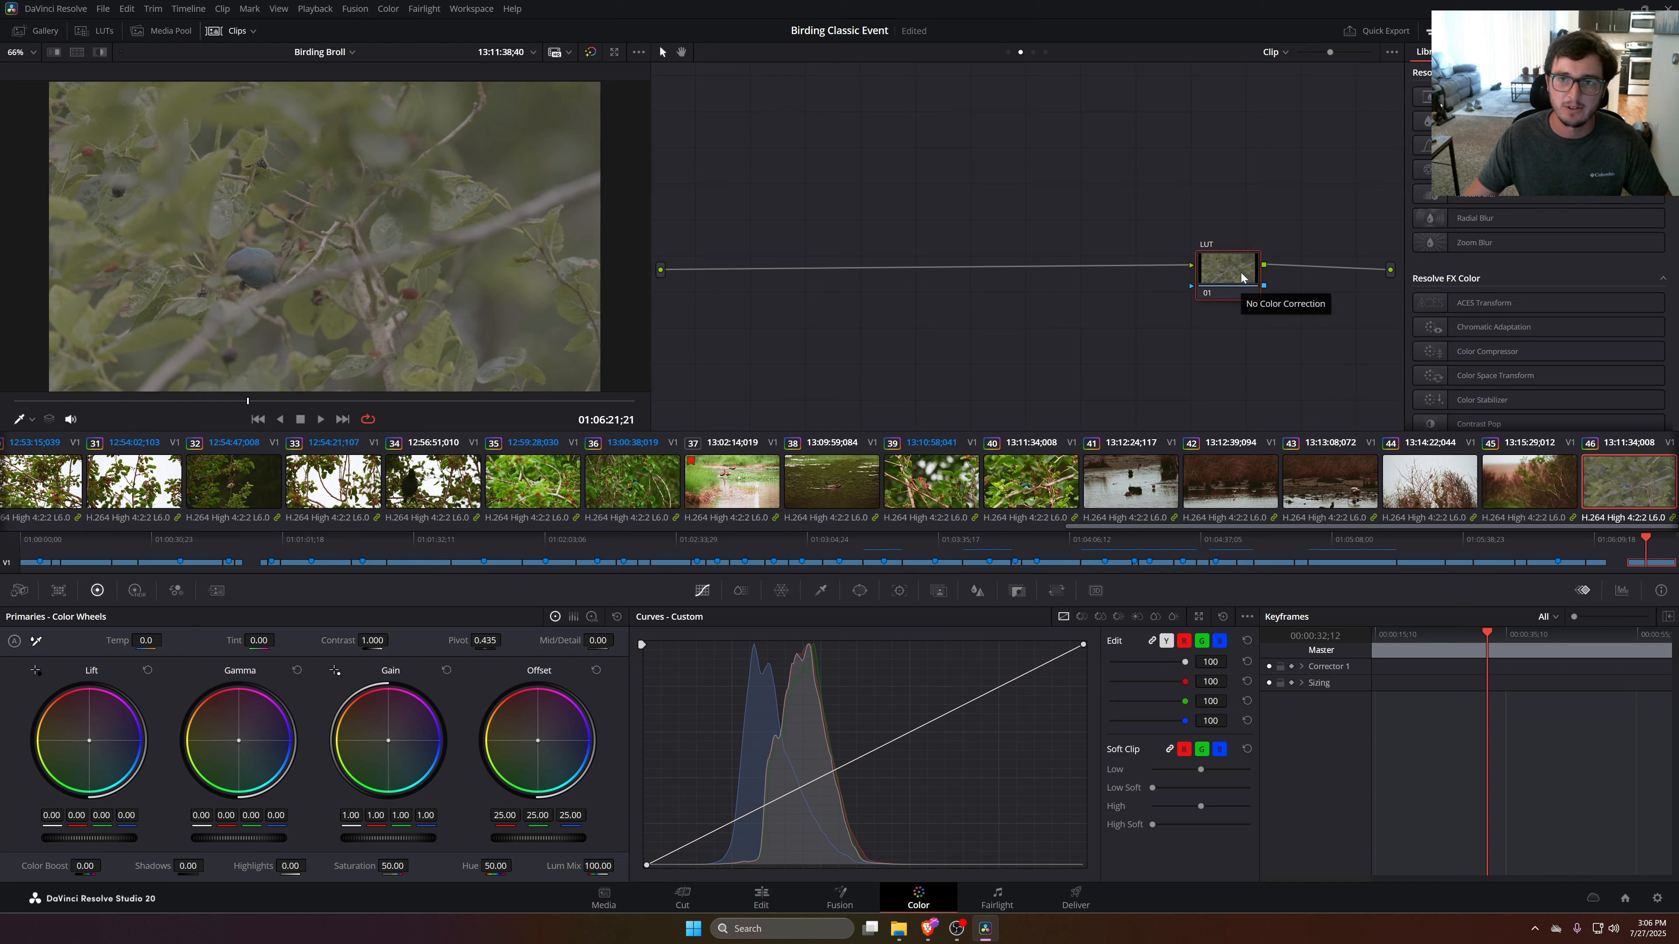
Apply the Sony SLog3 to Rec709 LUT to the LUT node
mouse_move(1238, 274)
mouse_down()
mouse_move(1233, 297)
mouse_move(1244, 280)
mouse_up()
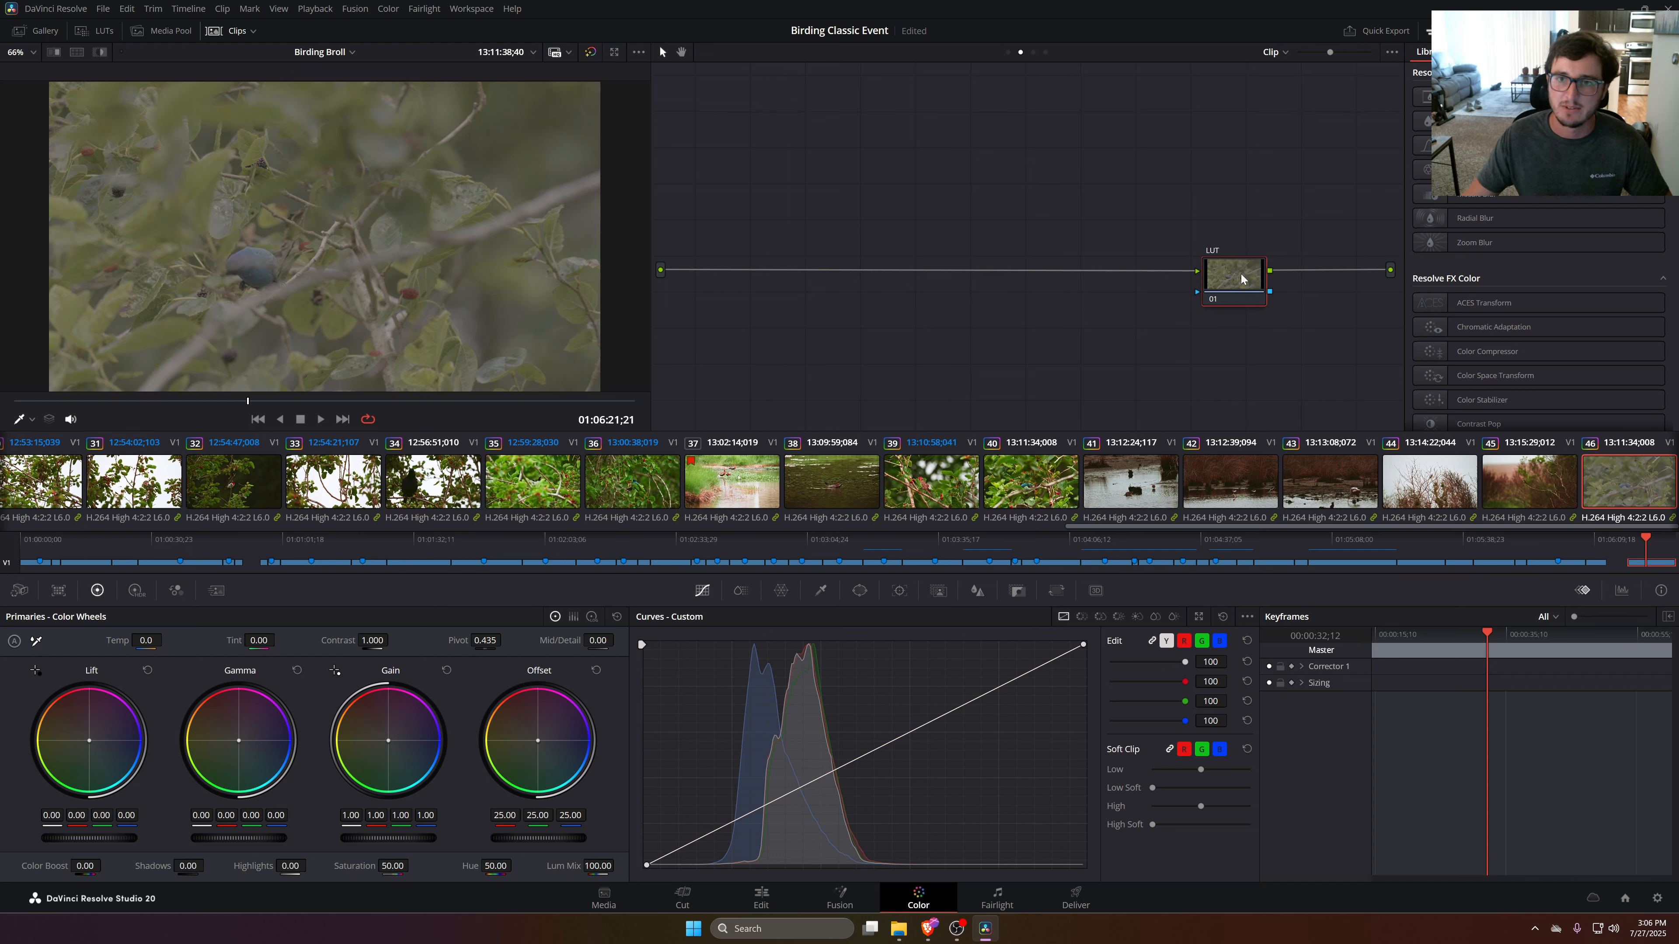
right_click(1243, 283)
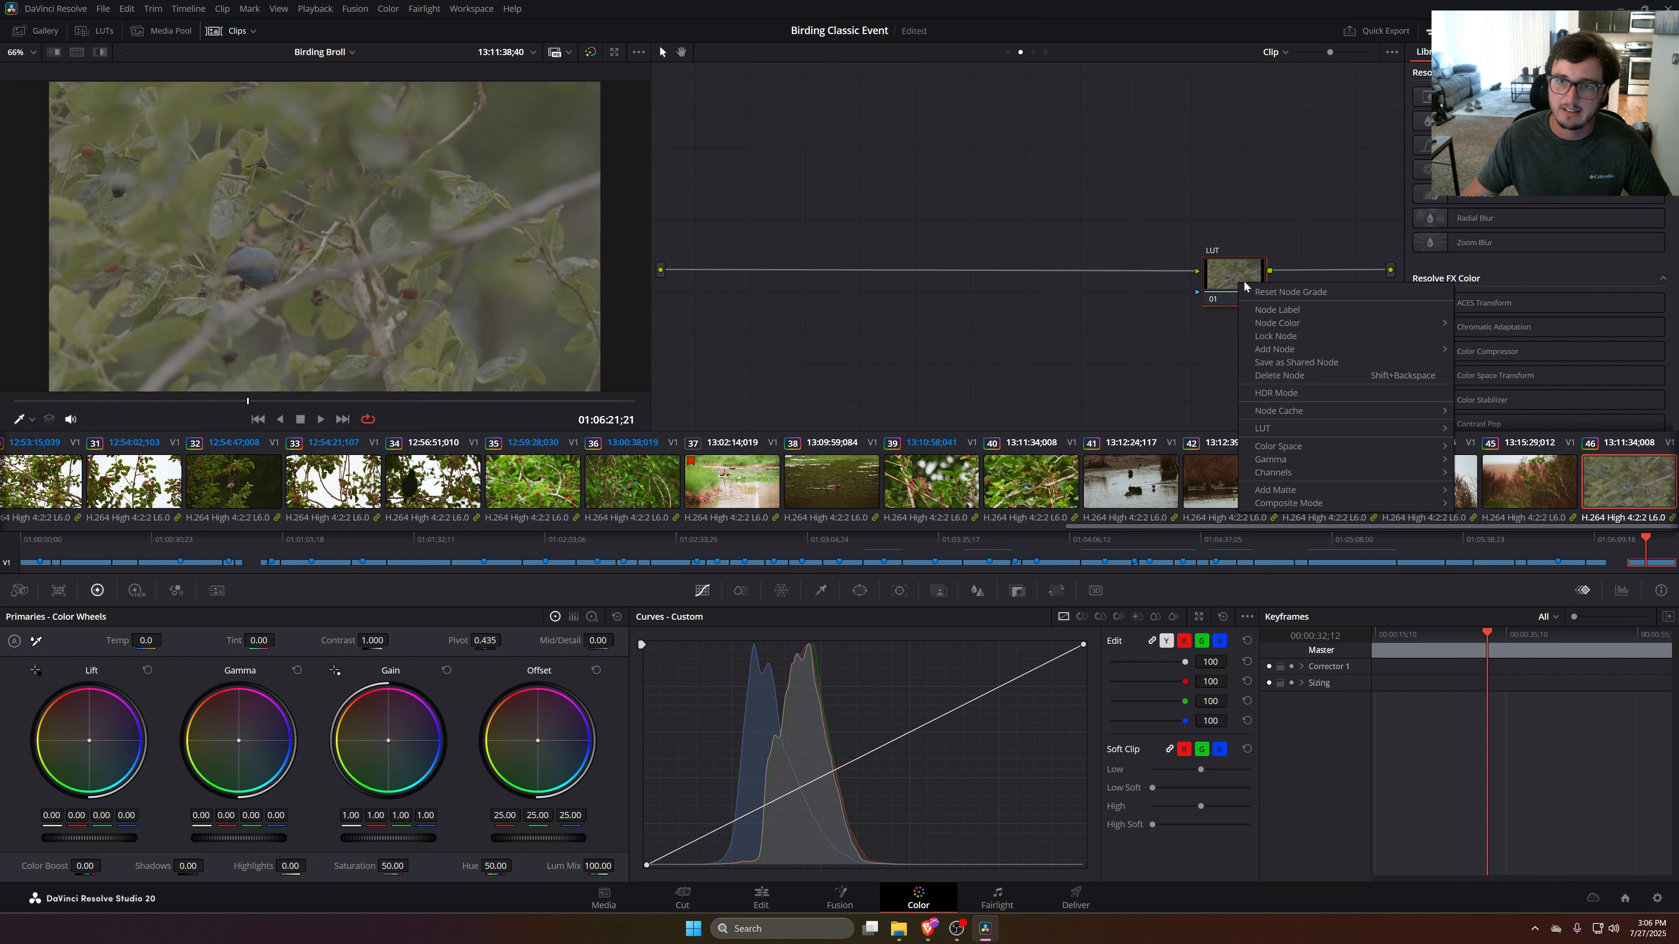
mouse_move(1267, 429)
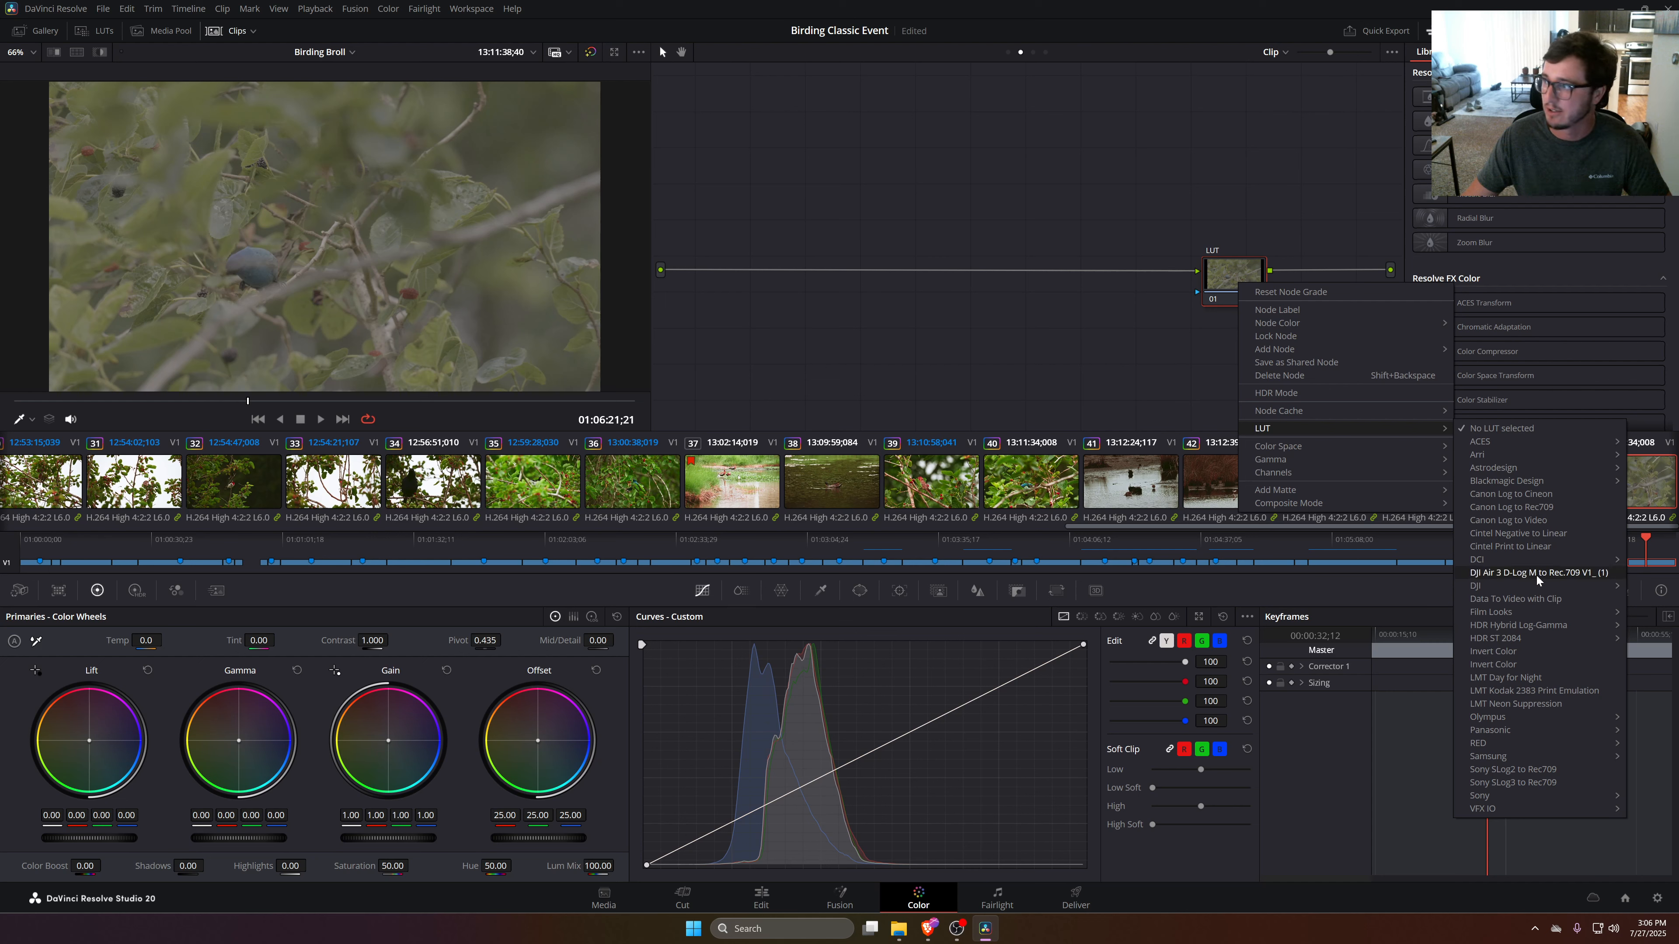
mouse_move(1541, 611)
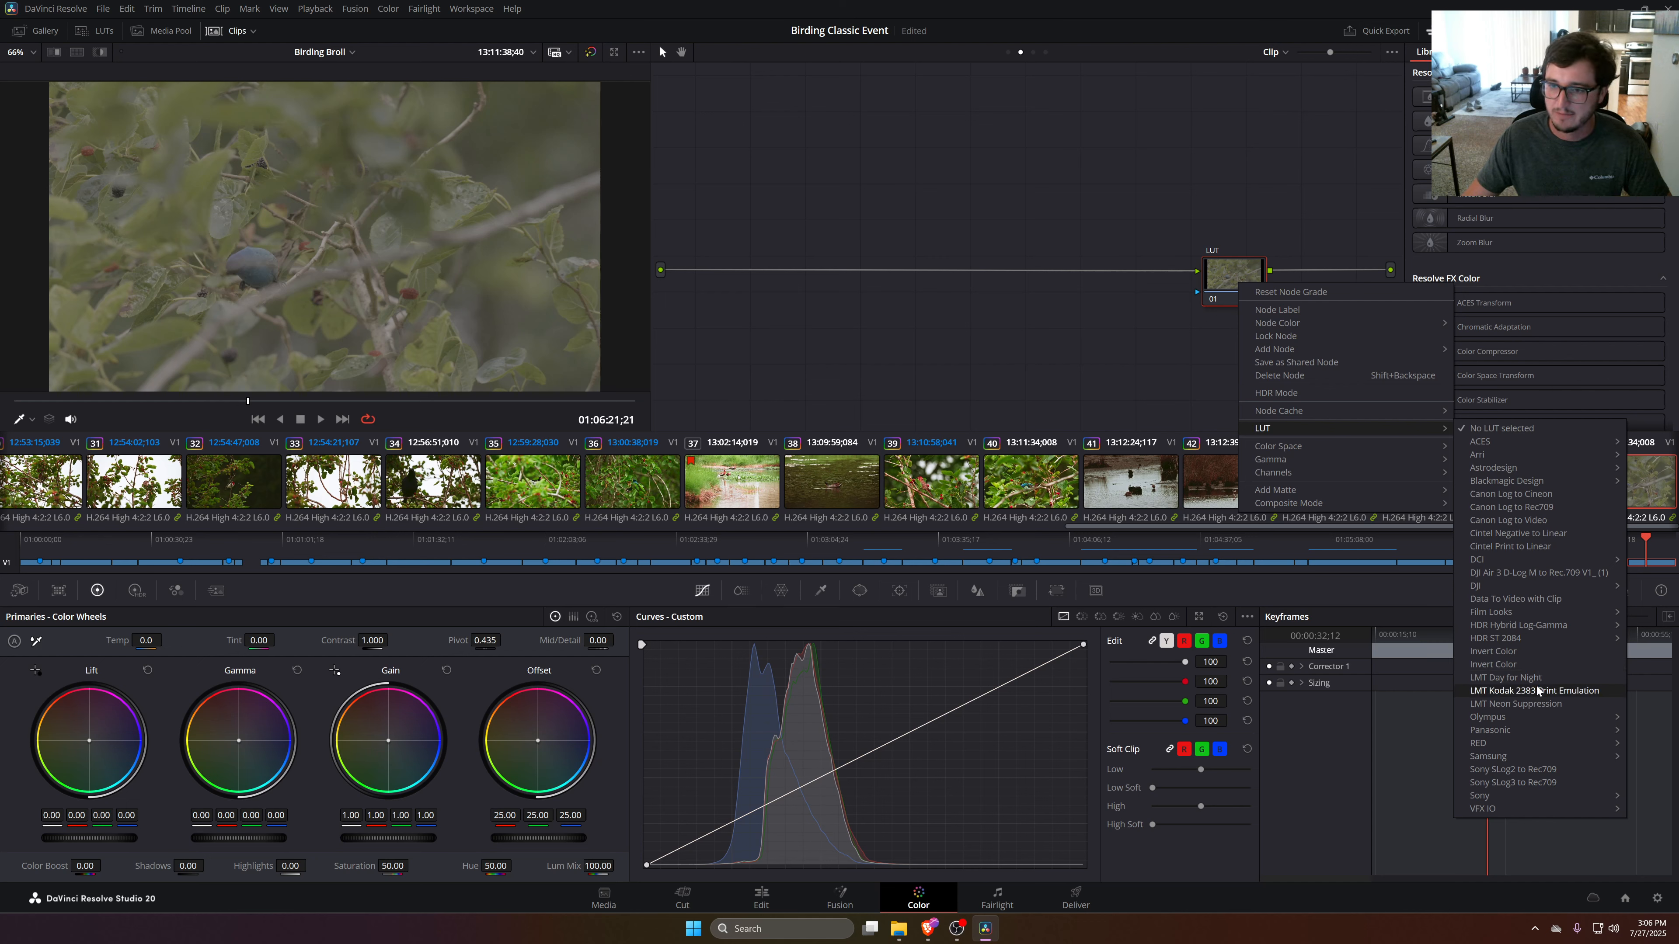
click(1505, 788)
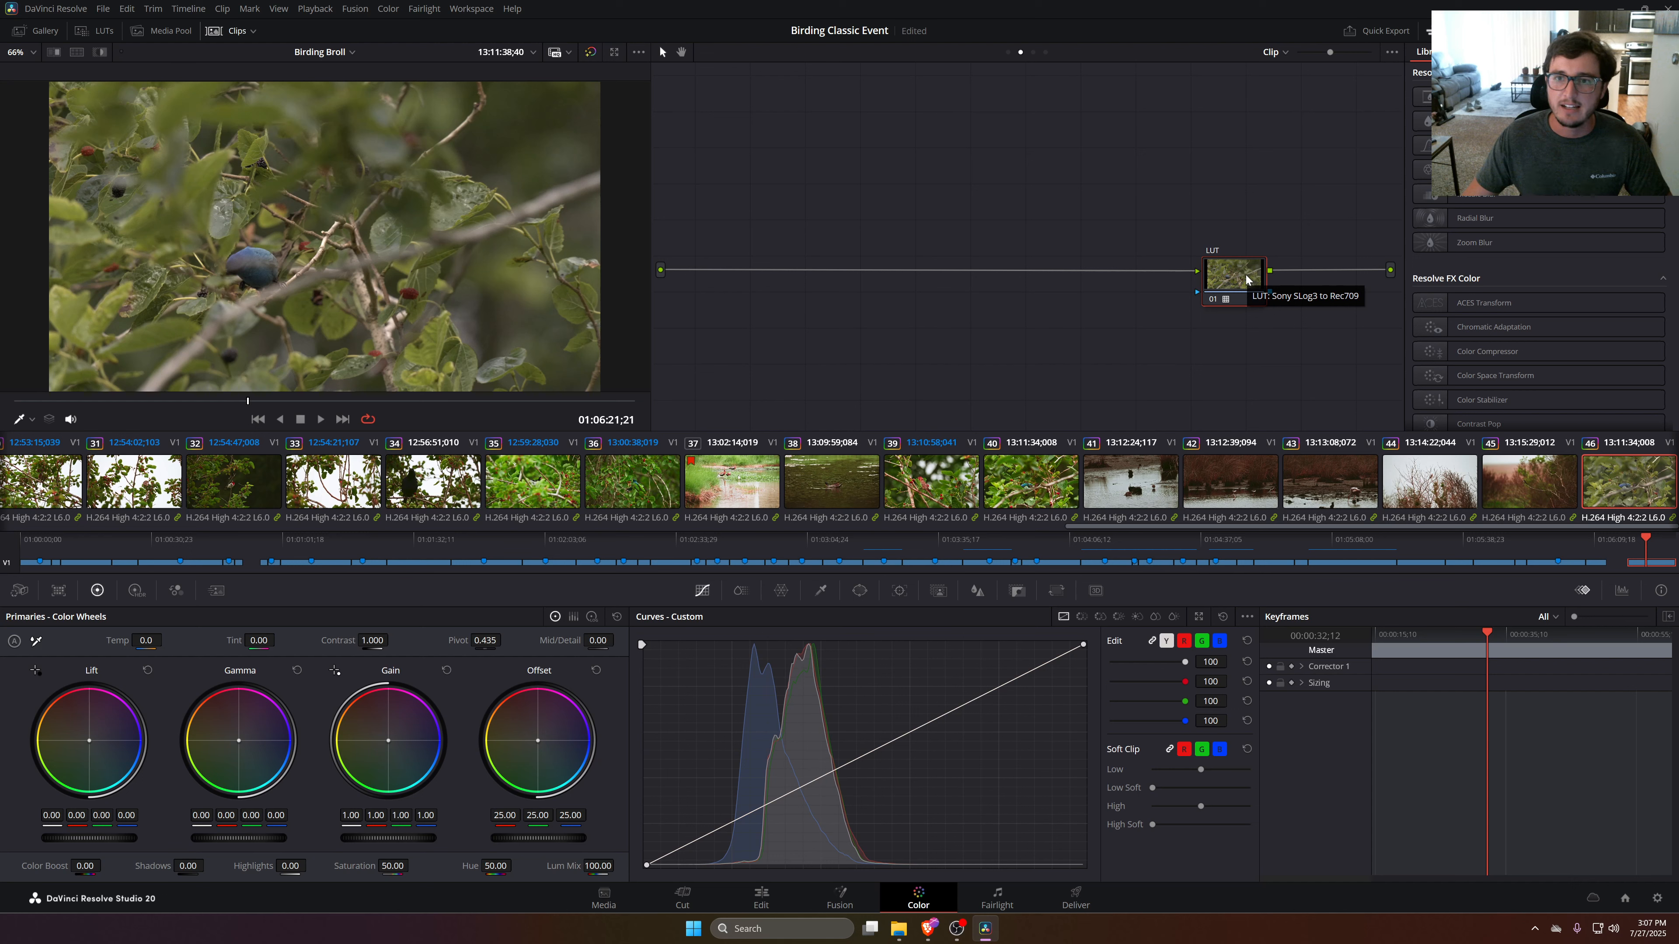
Move the LUT node near the output, add a serial node before it and line the new node up ahead of it
drag(1247, 279, 1076, 282)
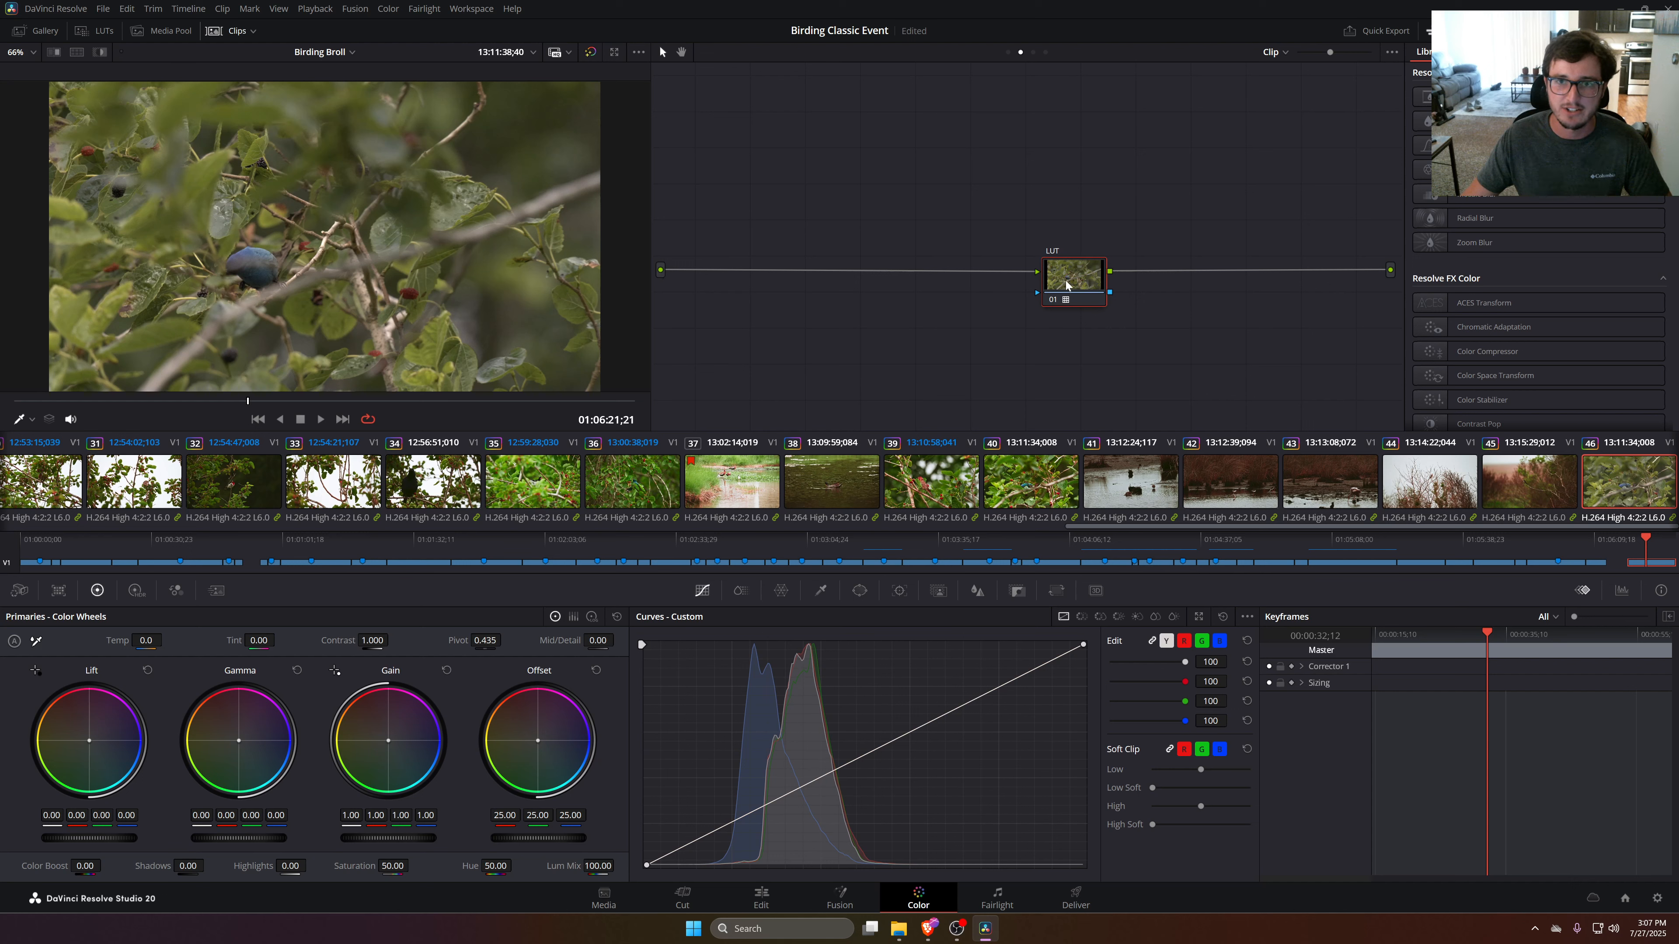
drag(1066, 286, 964, 283)
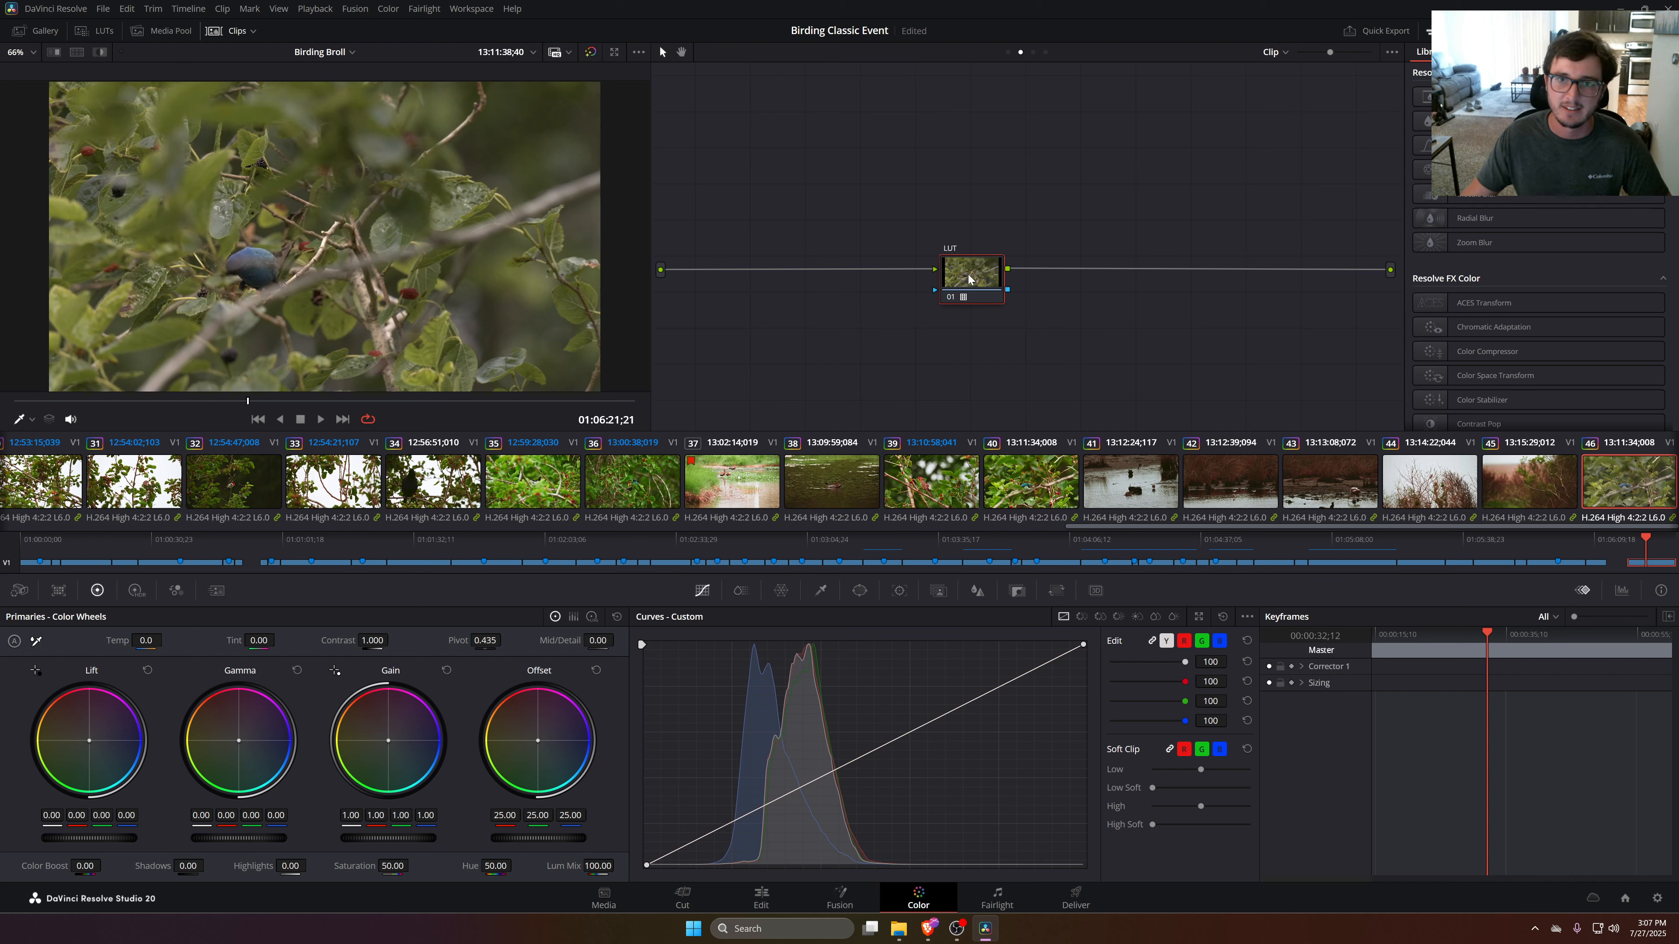
drag(973, 280, 1276, 279)
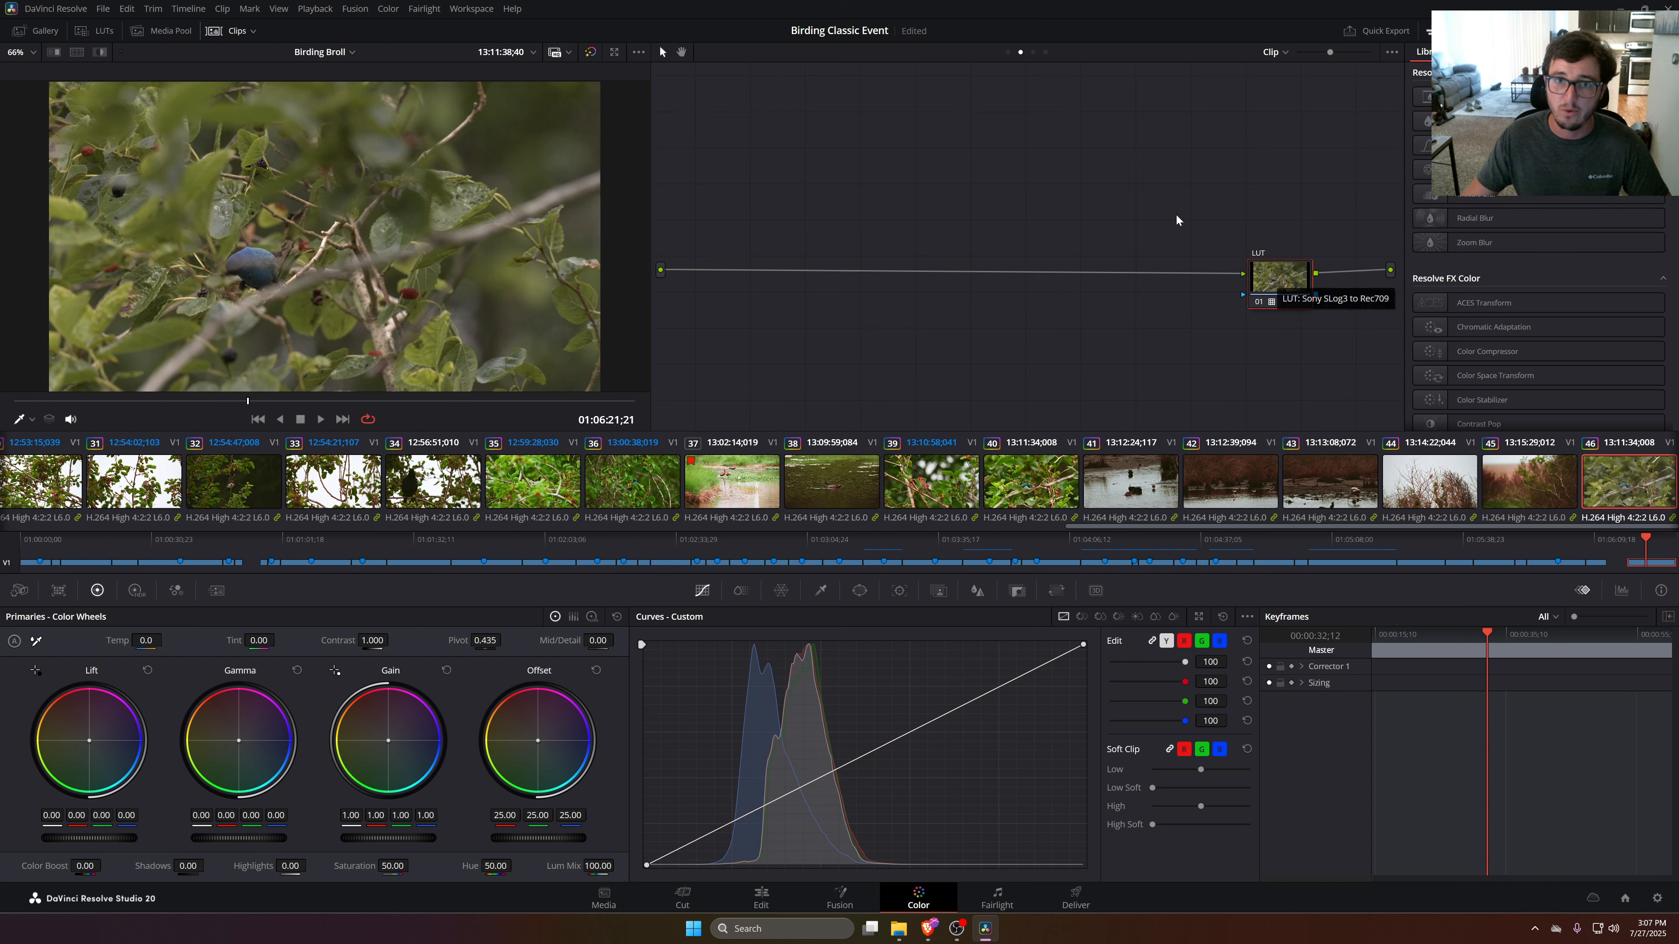
right_click(1277, 279)
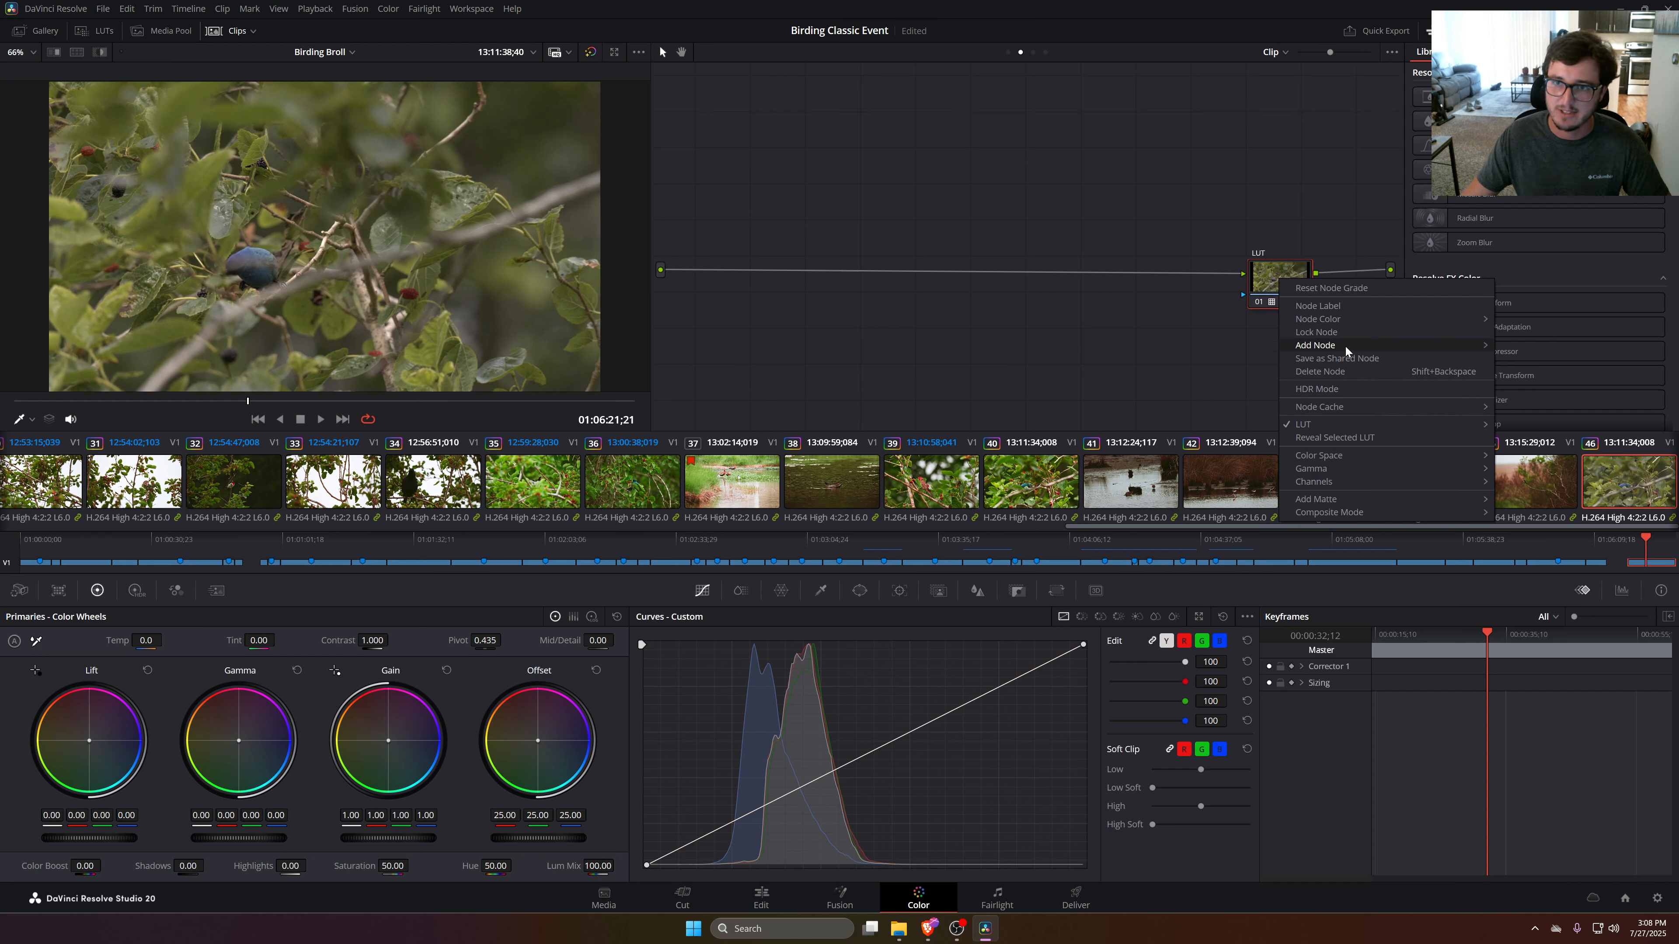
mouse_move(1345, 347)
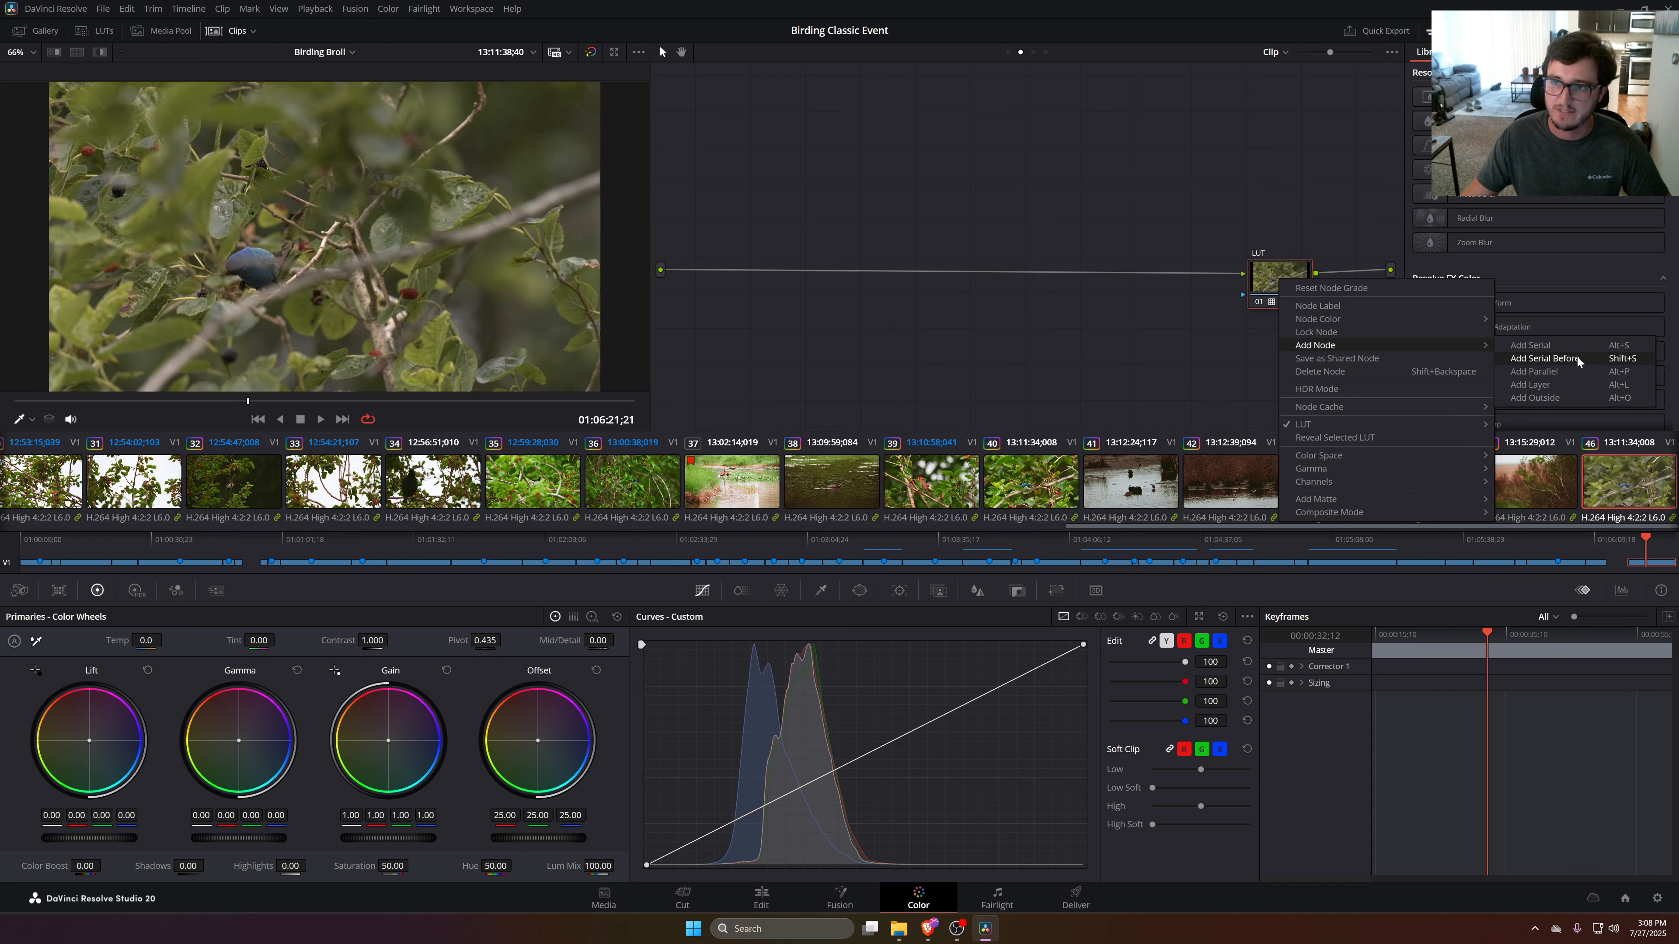
click(1536, 358)
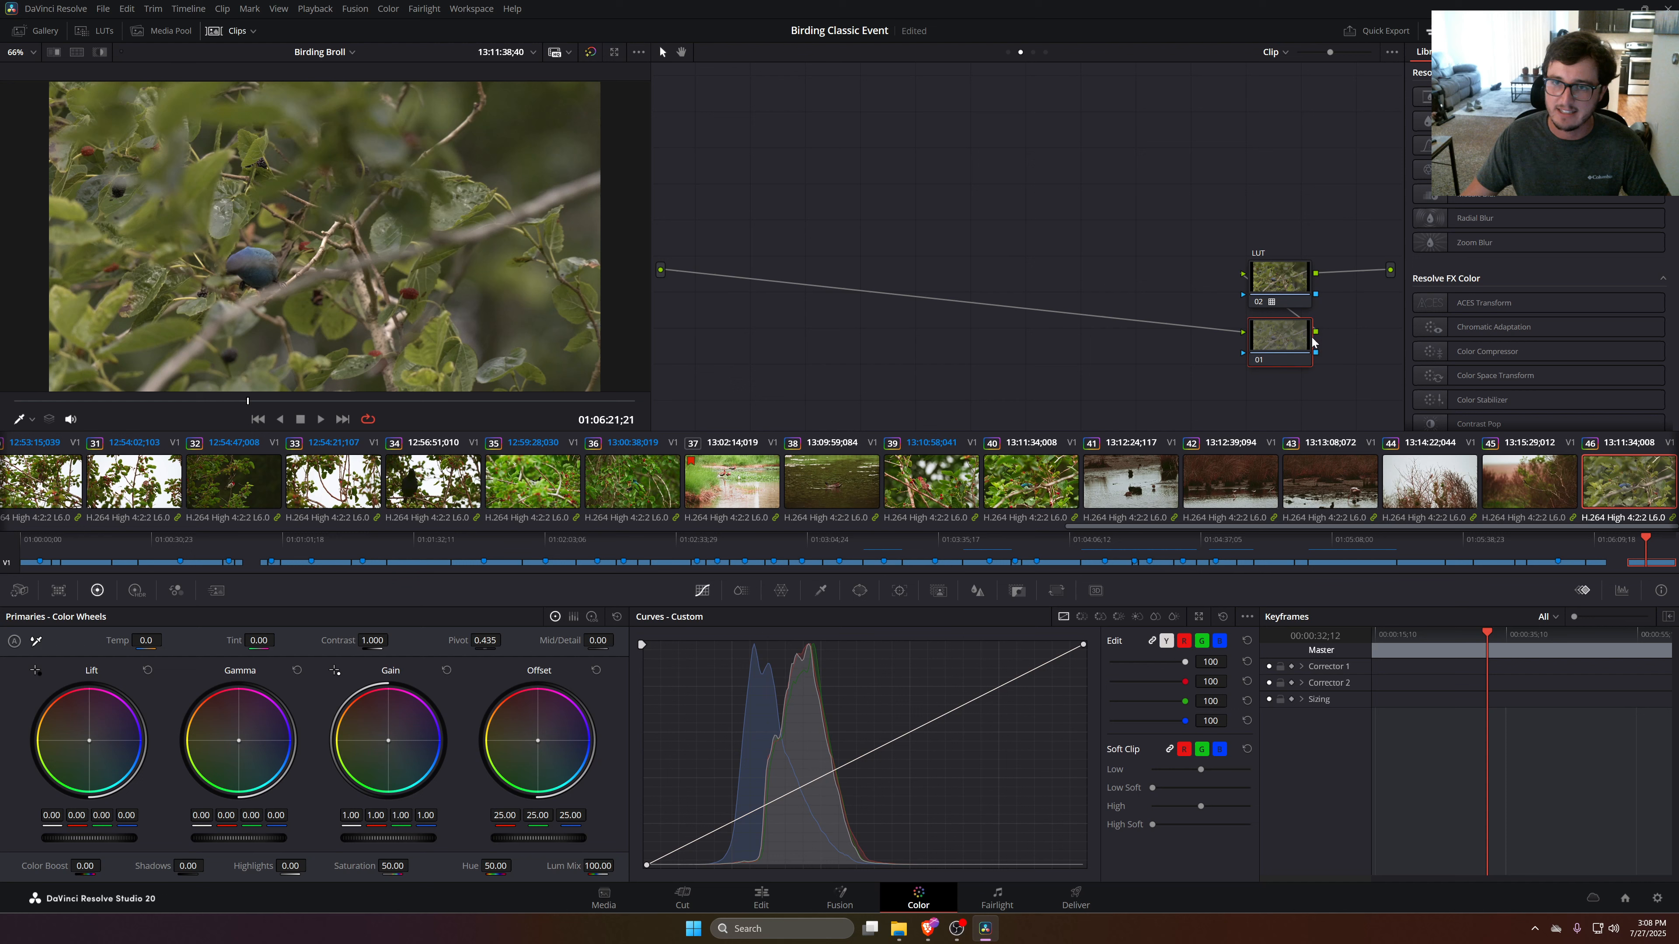
drag(1284, 352, 1130, 295)
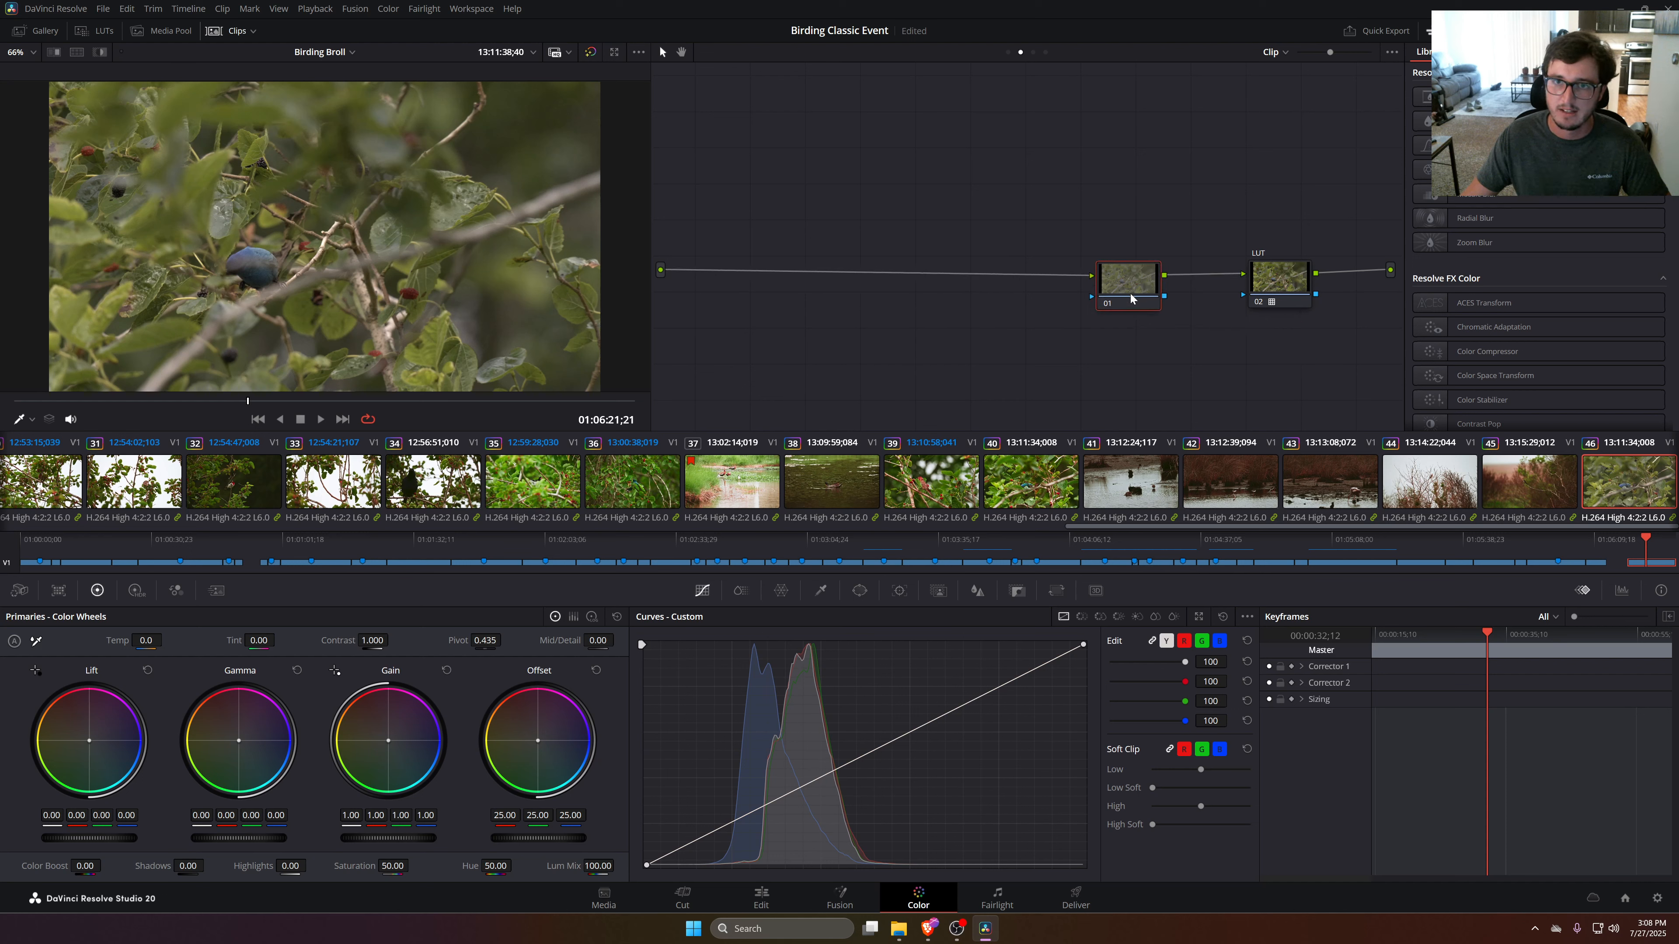
Label the new node ahead of the LUT node "Exp"
right_click(1131, 273)
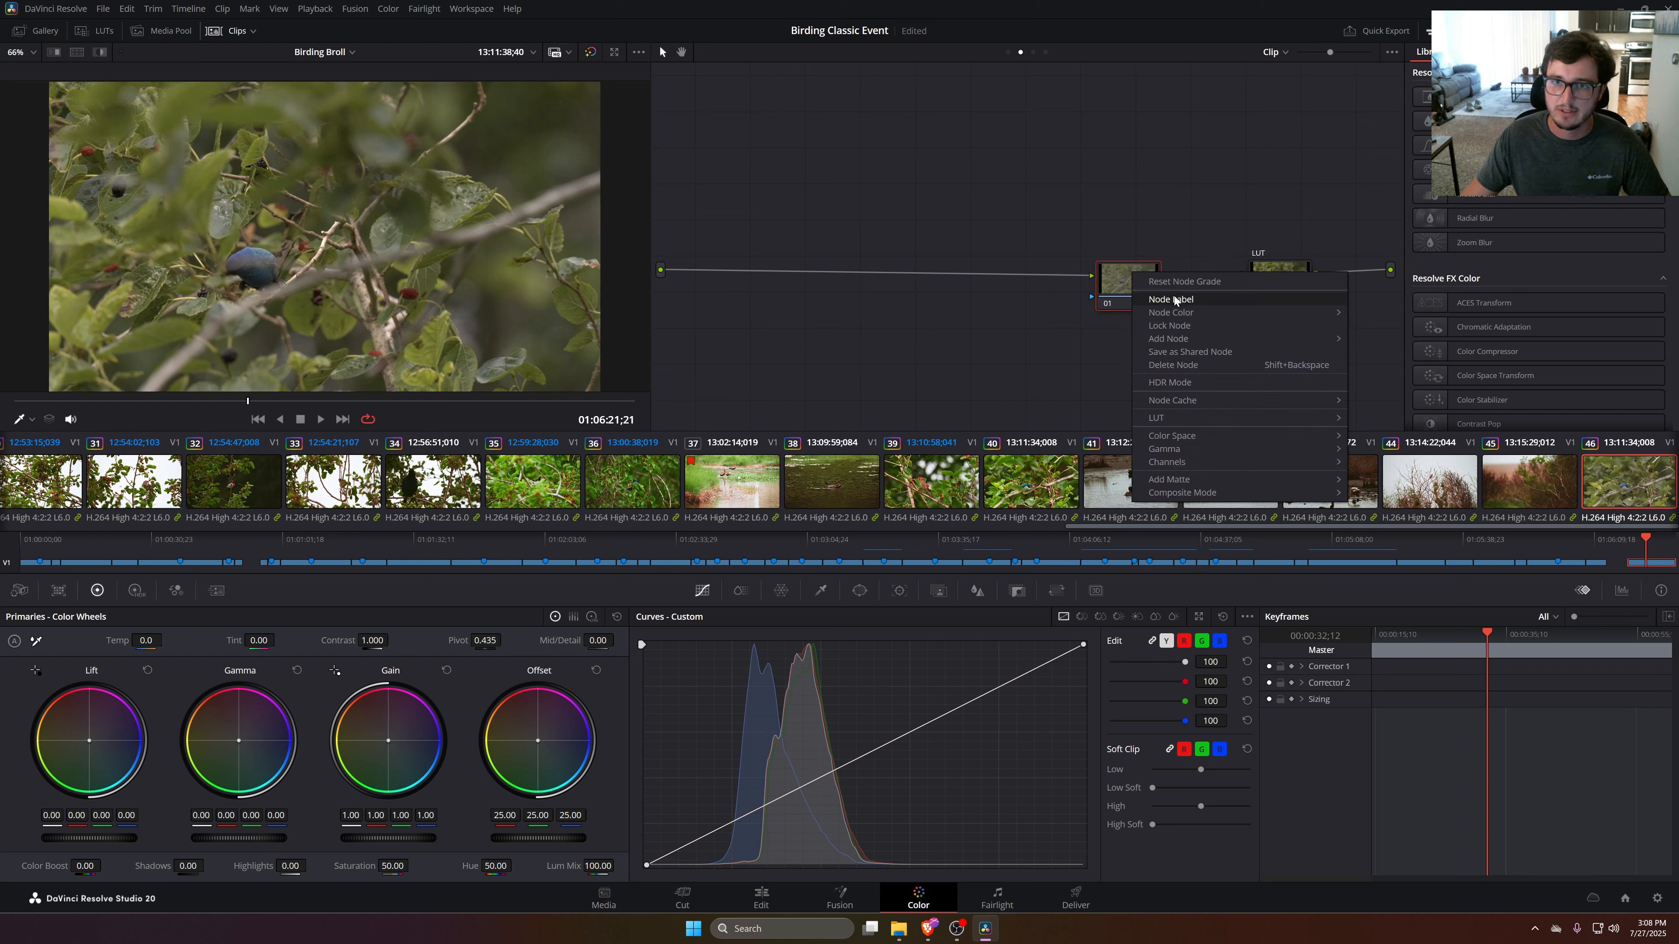
key(Escape)
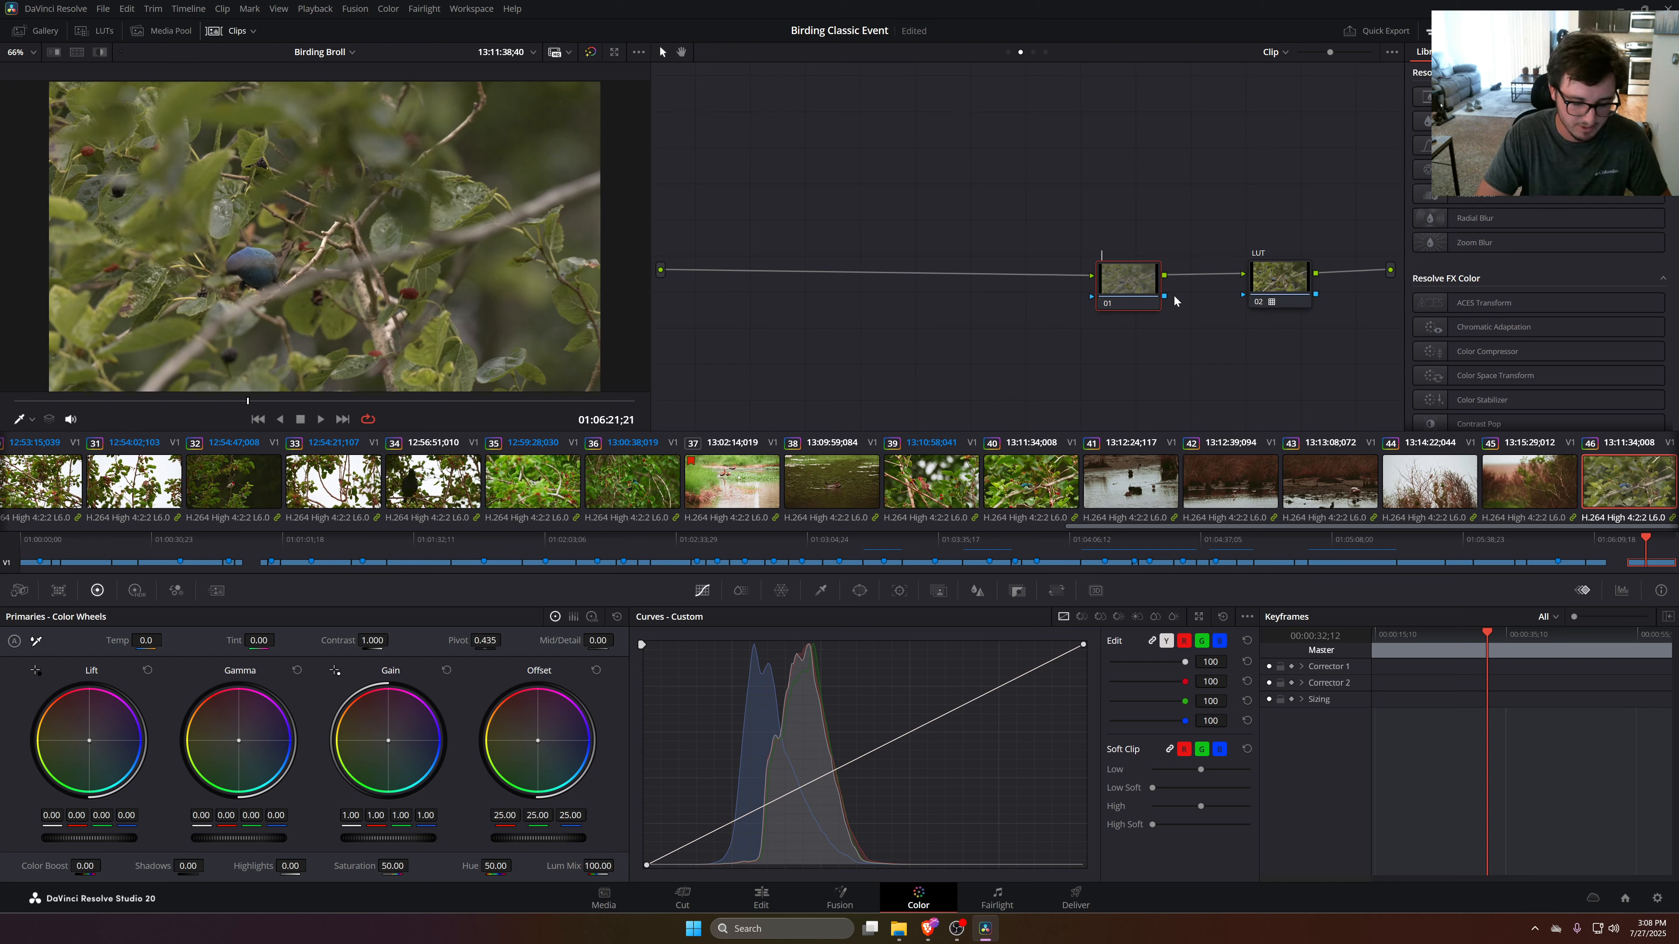
text(Exp)
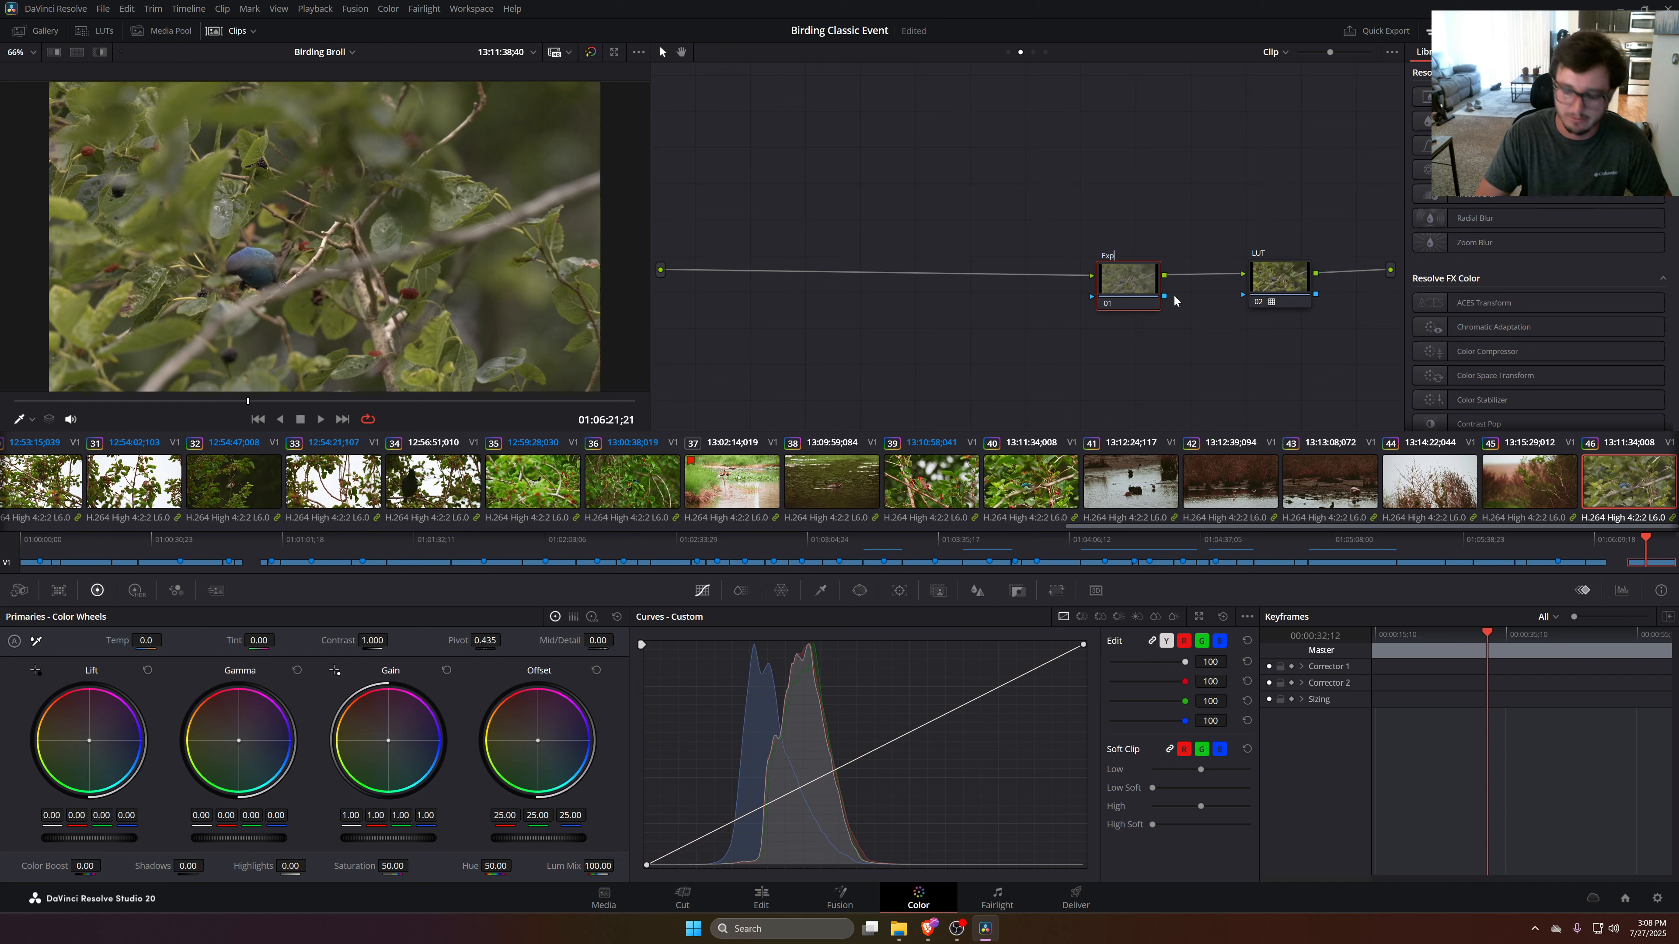
key(Return)
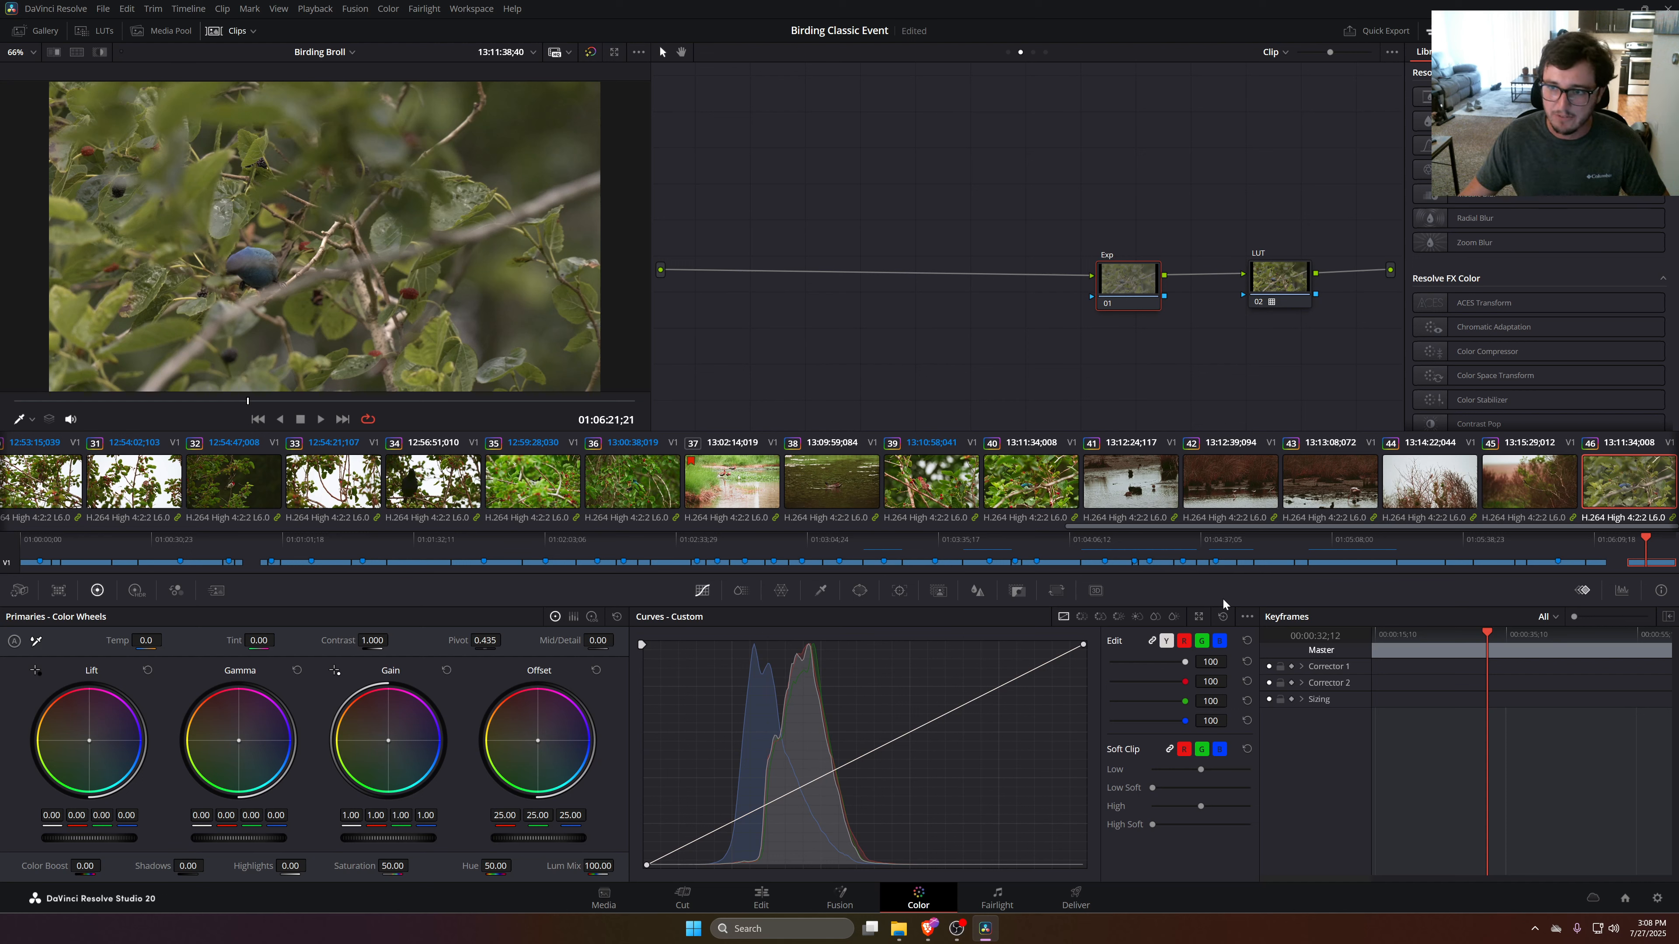
Show the video scopes, go through the Parade, Waveform, Vectorscope, Histogram and CIE Chromaticity displays, and finish on Waveform
click(1620, 592)
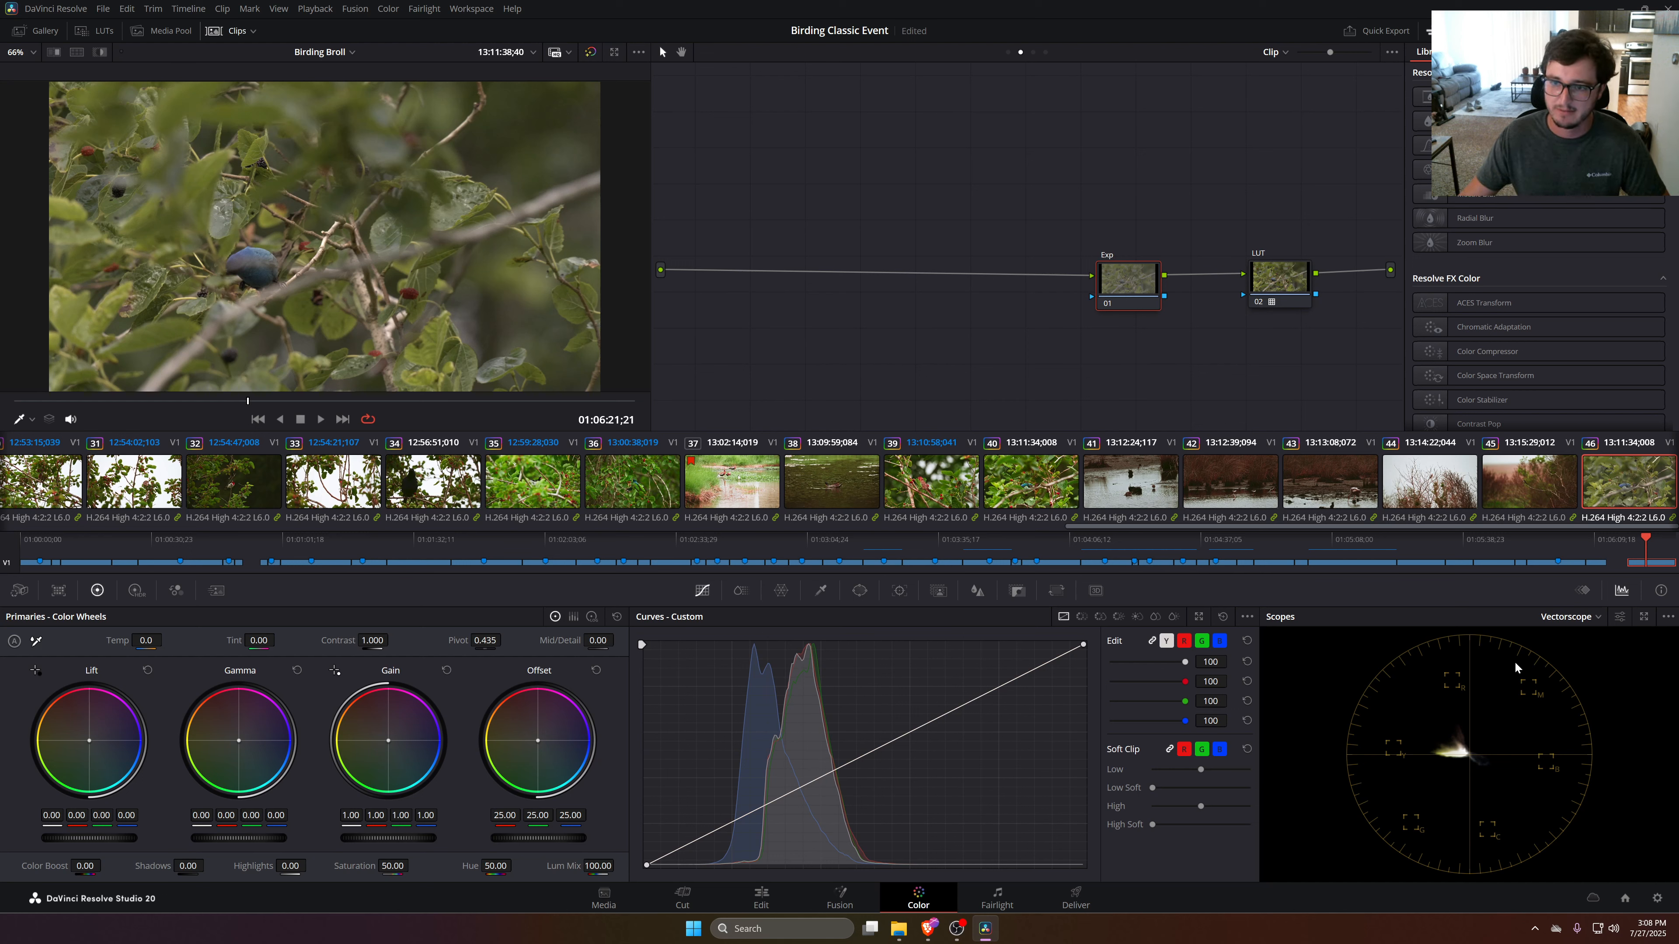
click(1598, 617)
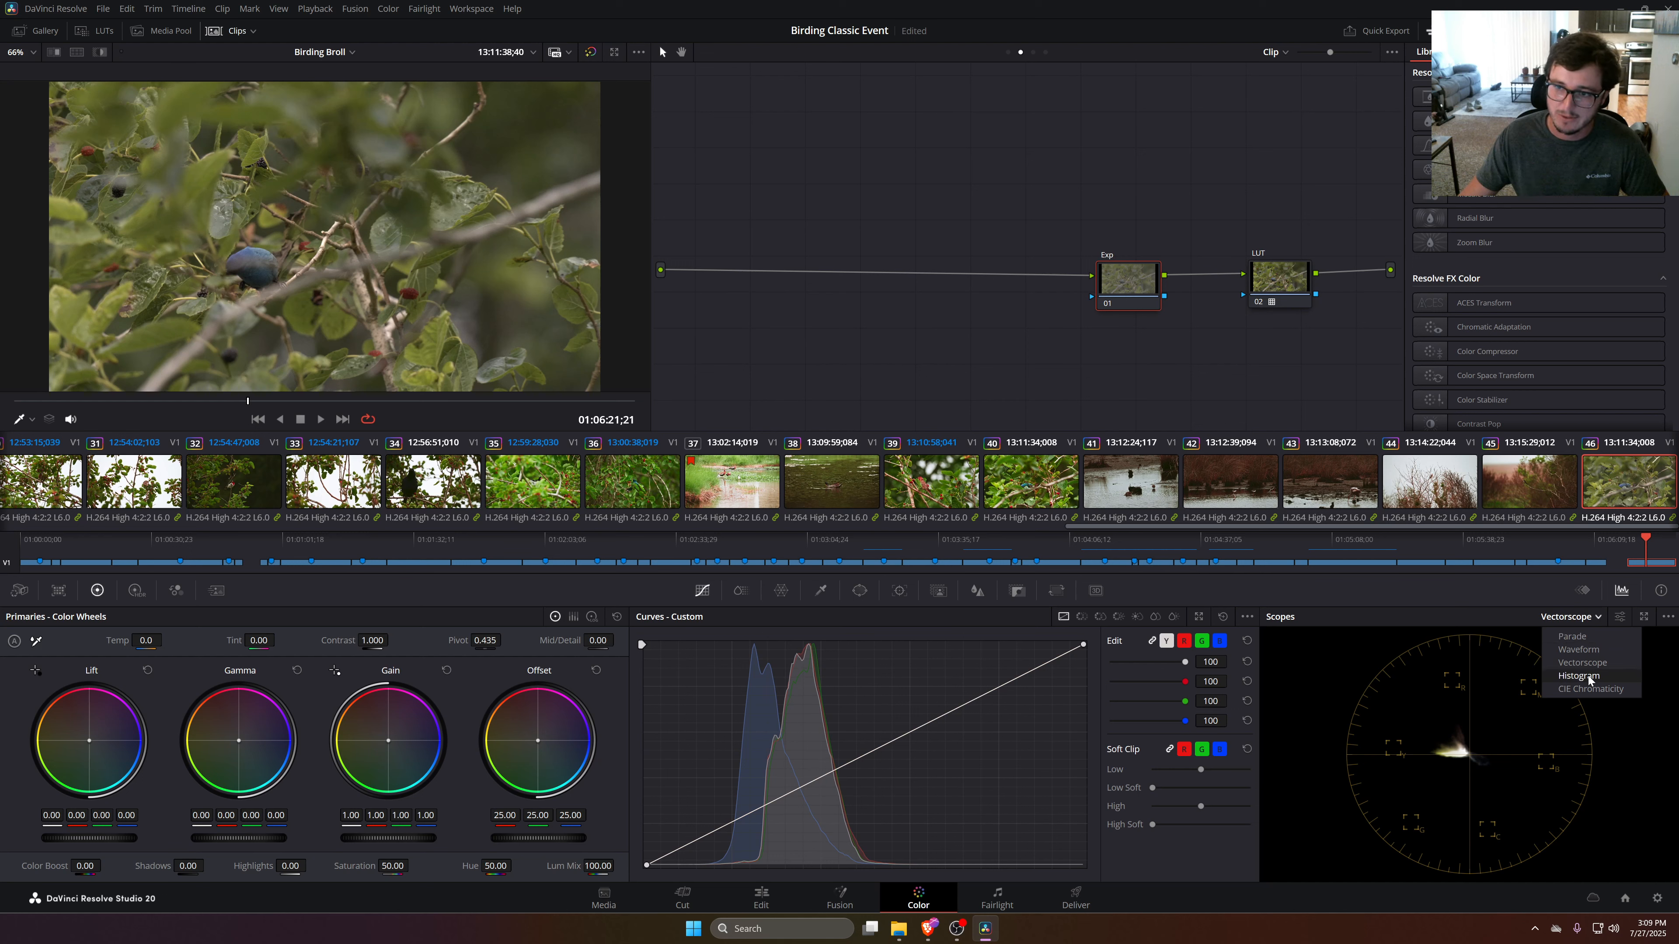
click(1589, 637)
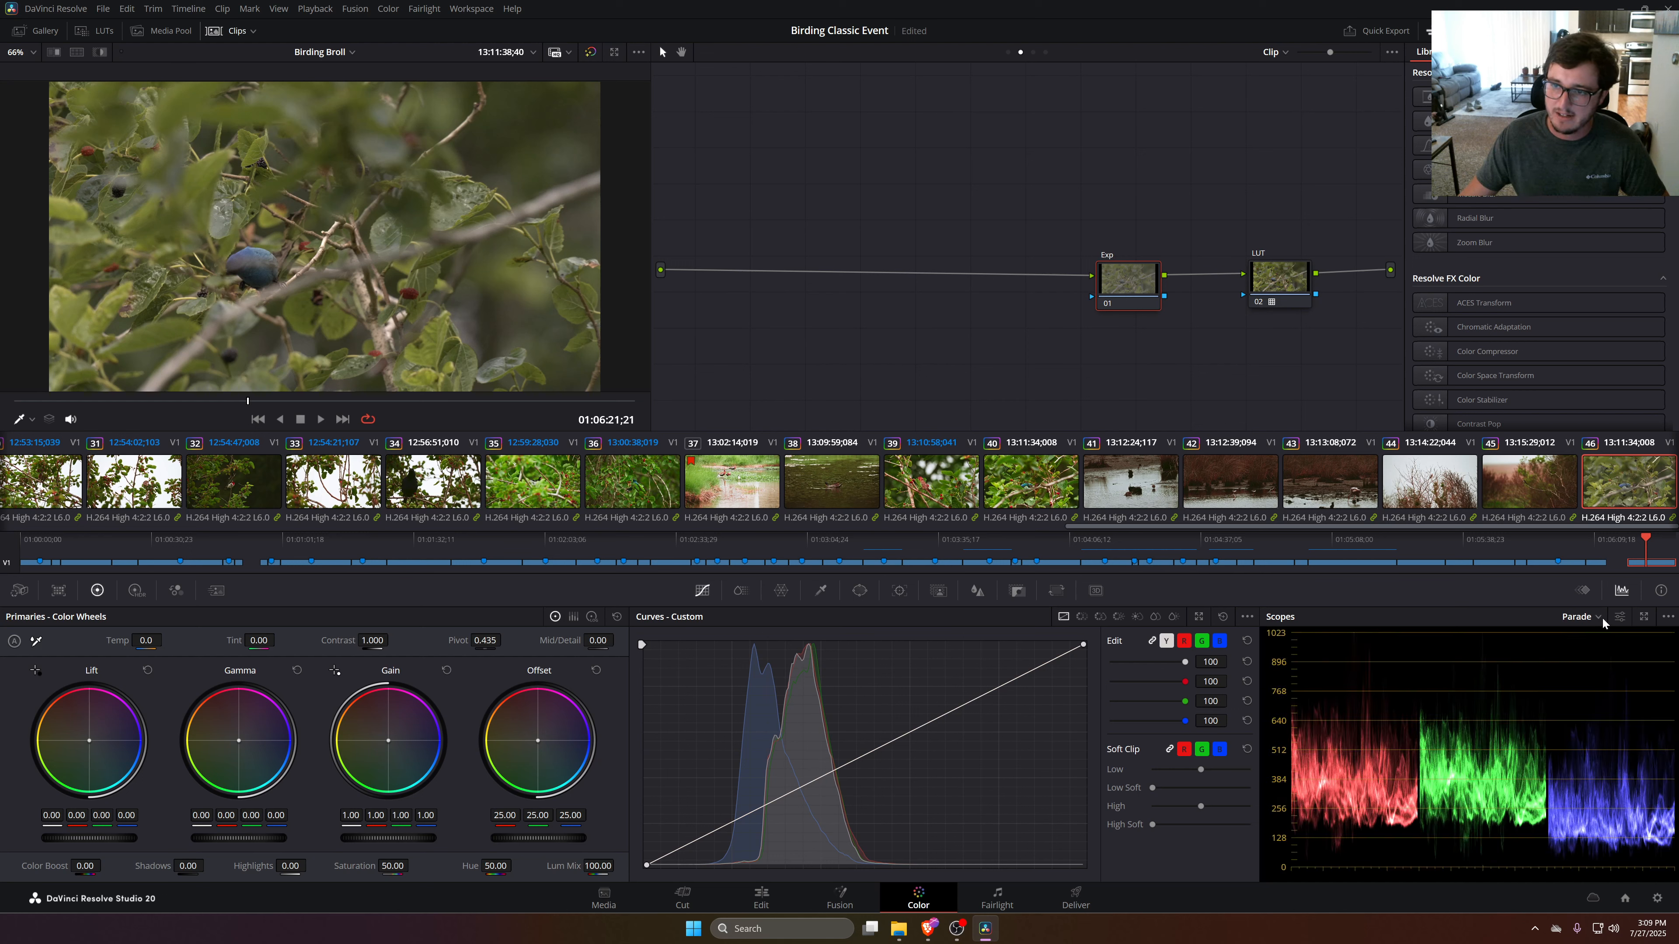
click(1602, 617)
click(1612, 645)
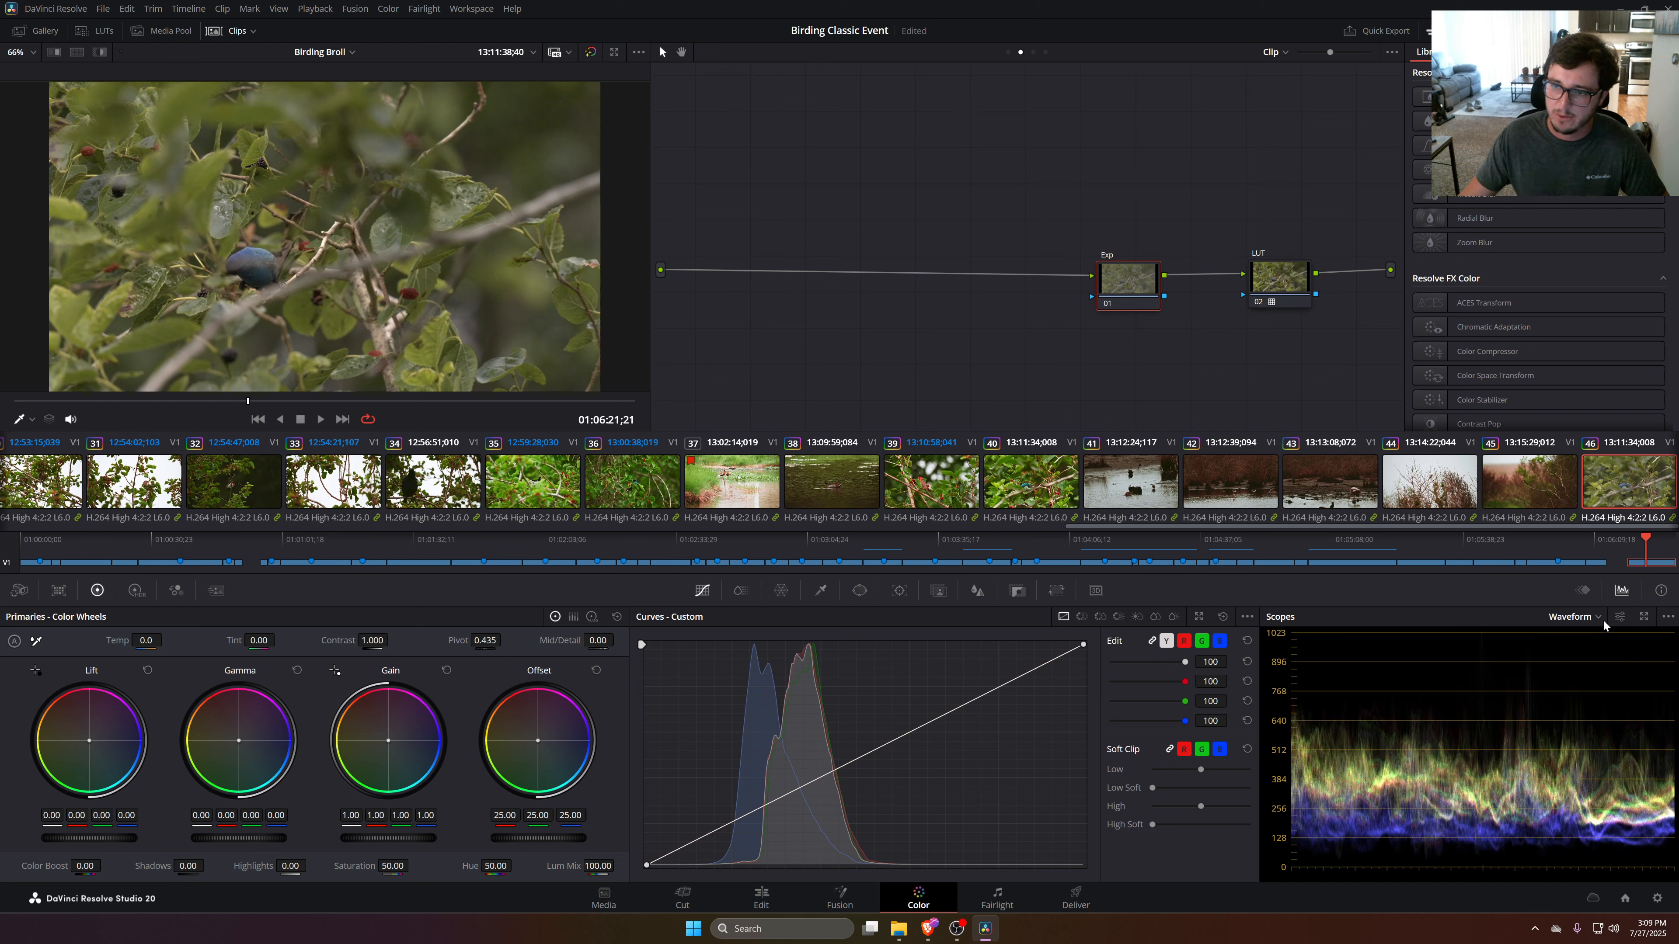
click(1599, 617)
click(1609, 653)
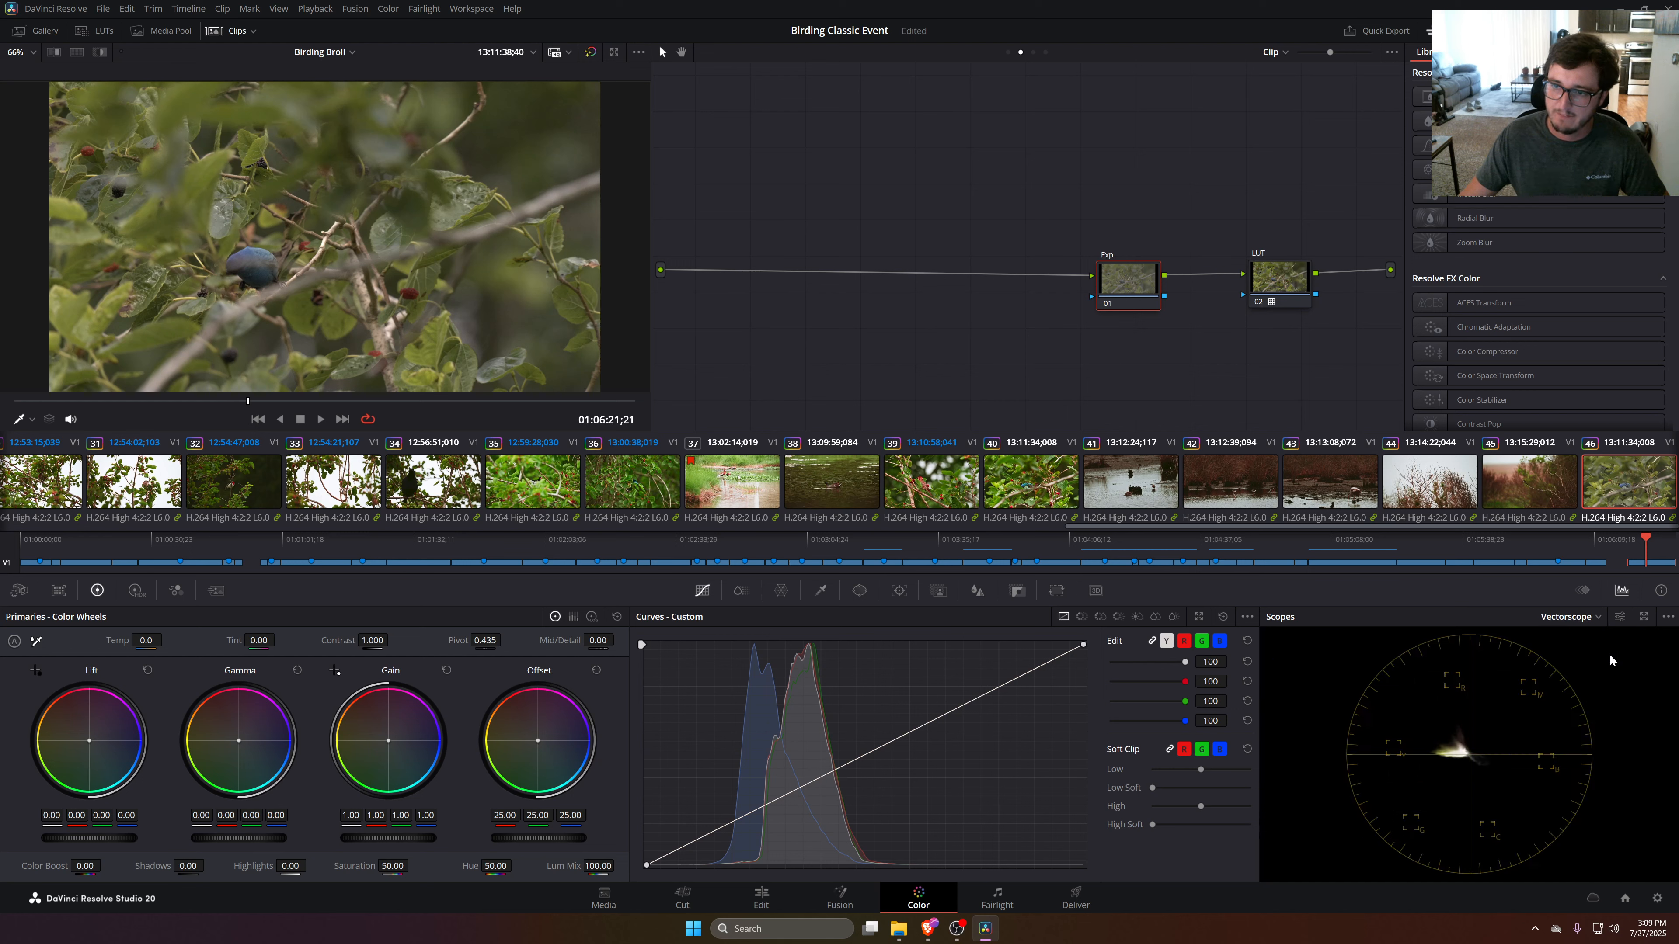
click(1602, 623)
click(1587, 675)
click(1594, 619)
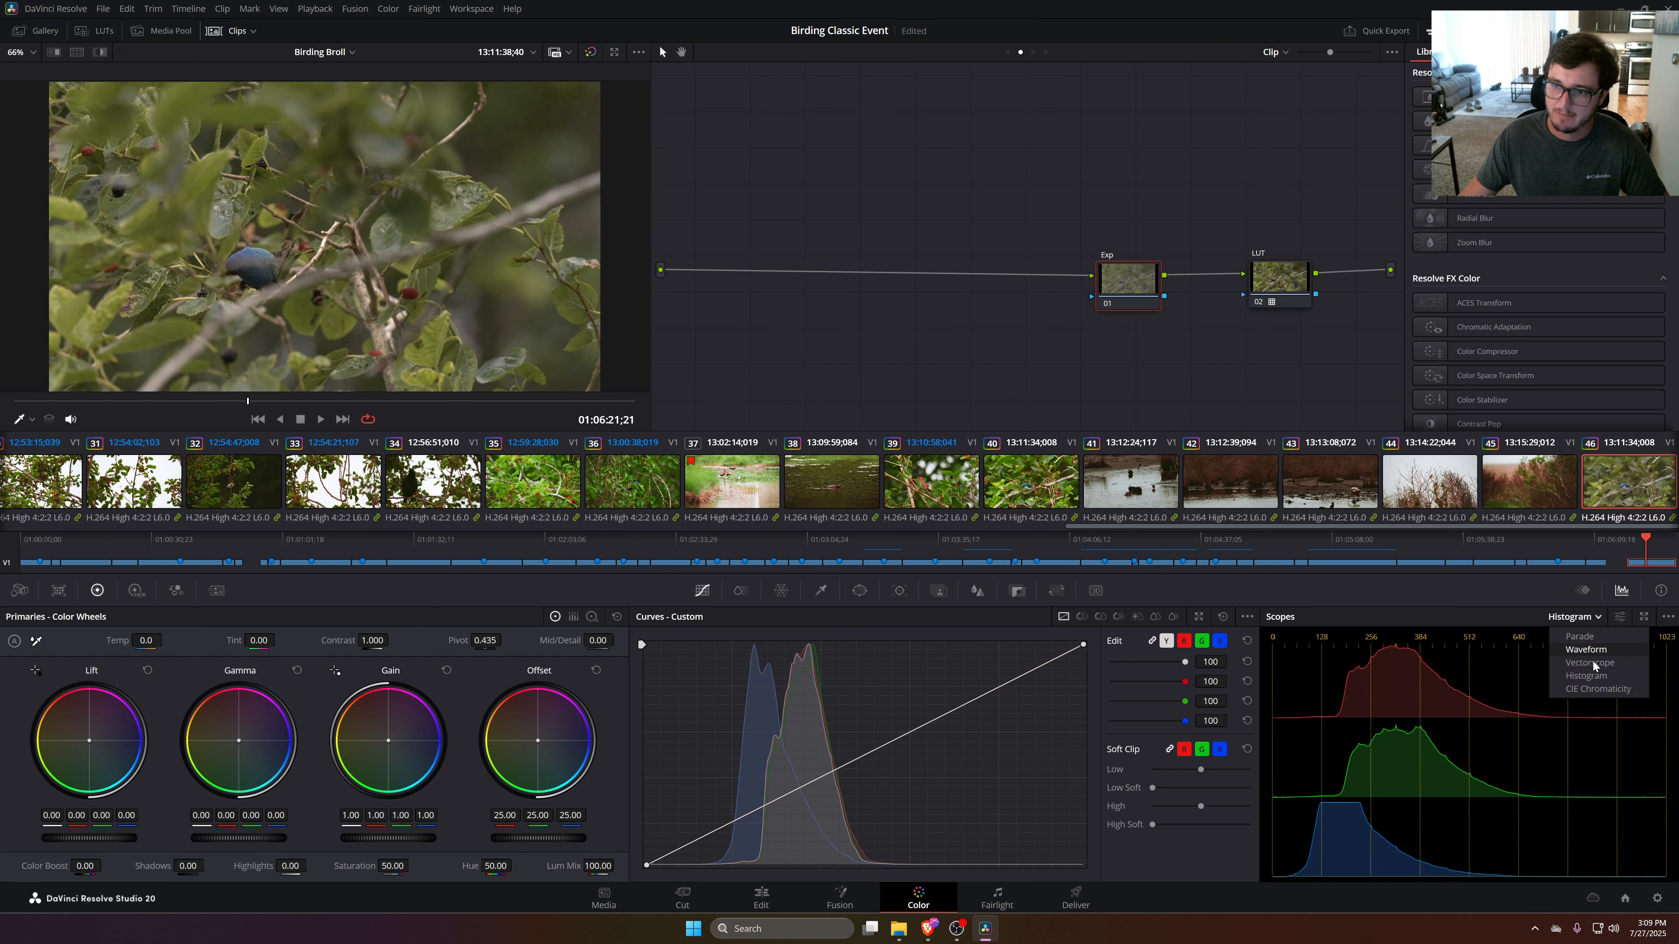
click(1588, 687)
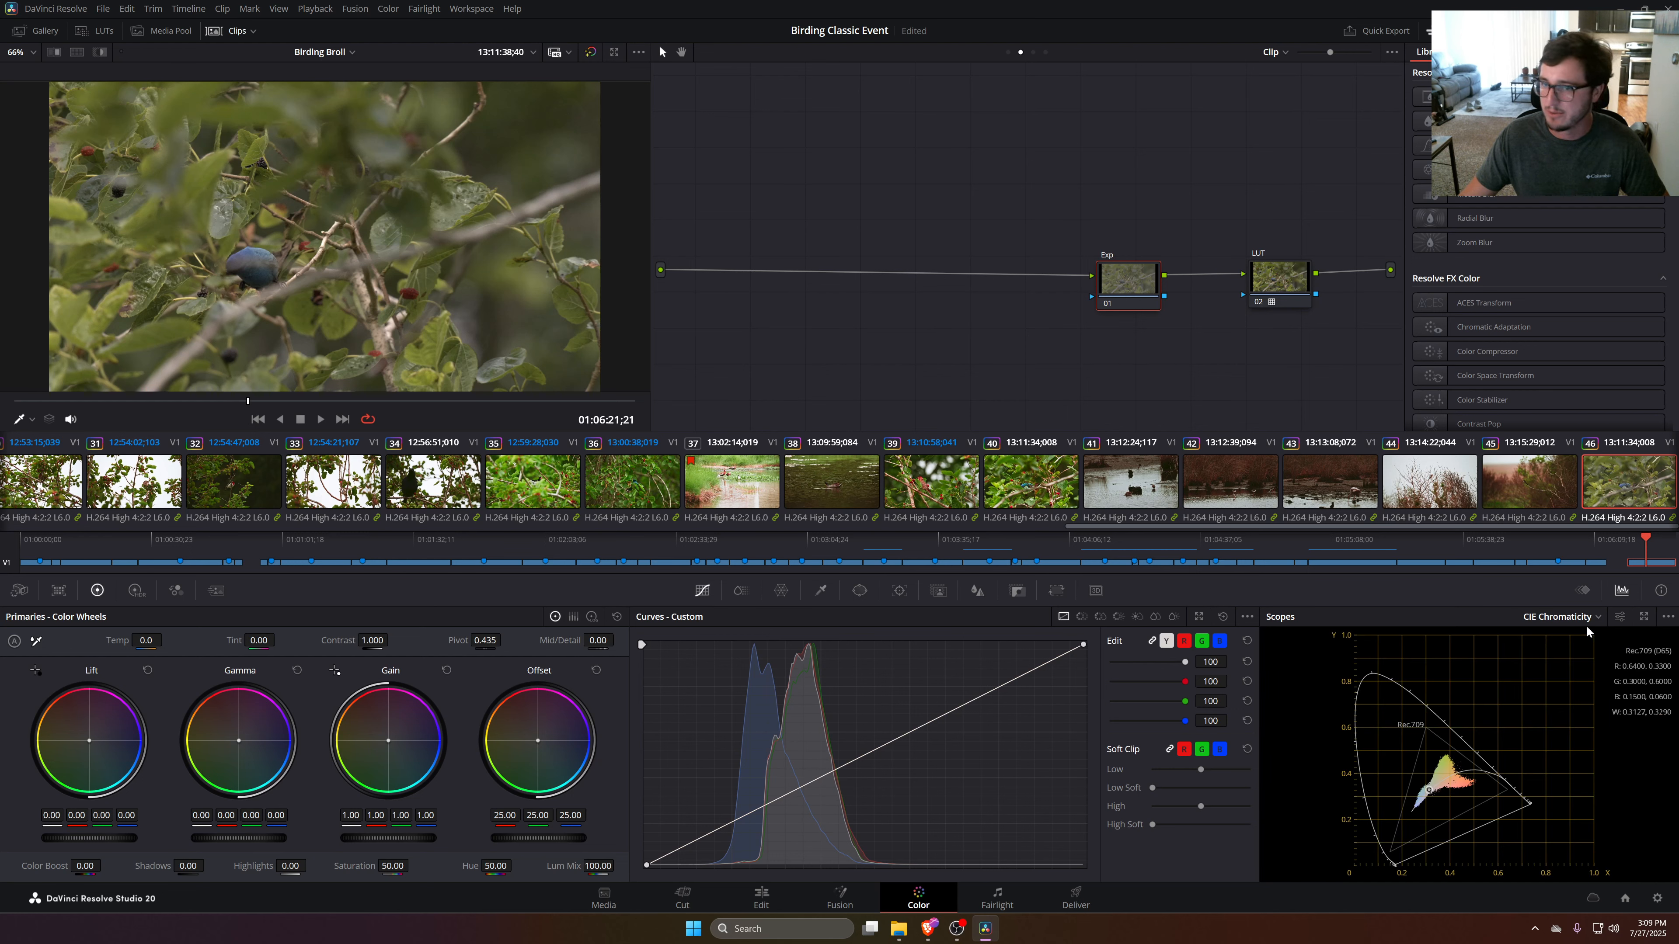
click(1595, 615)
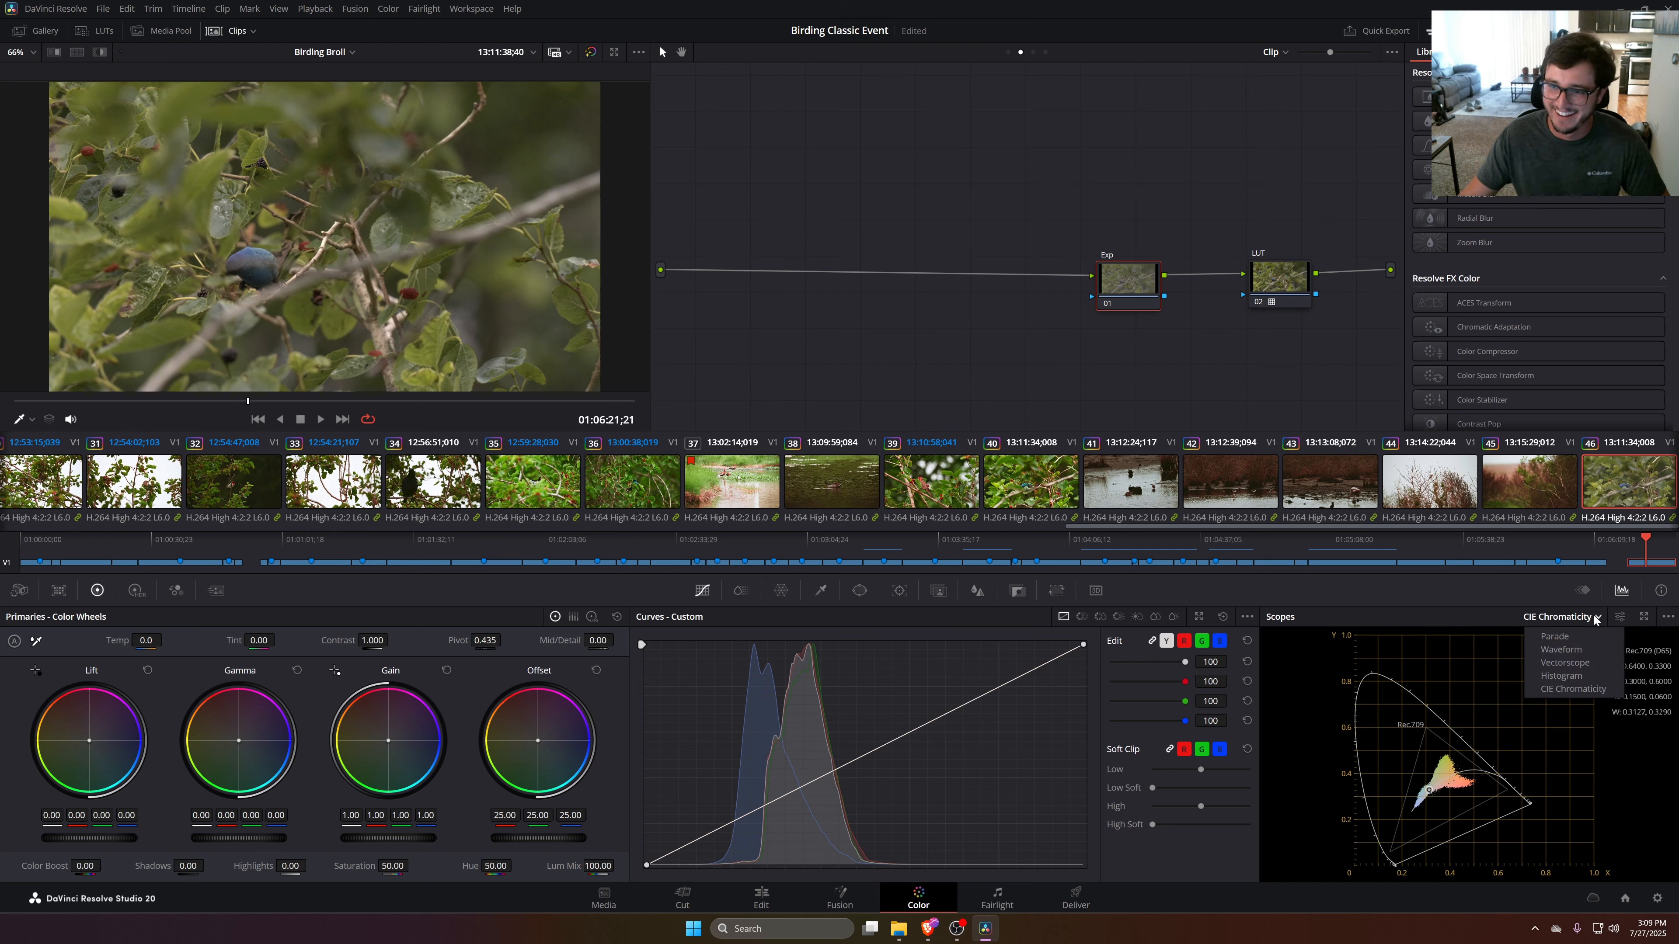
click(1576, 649)
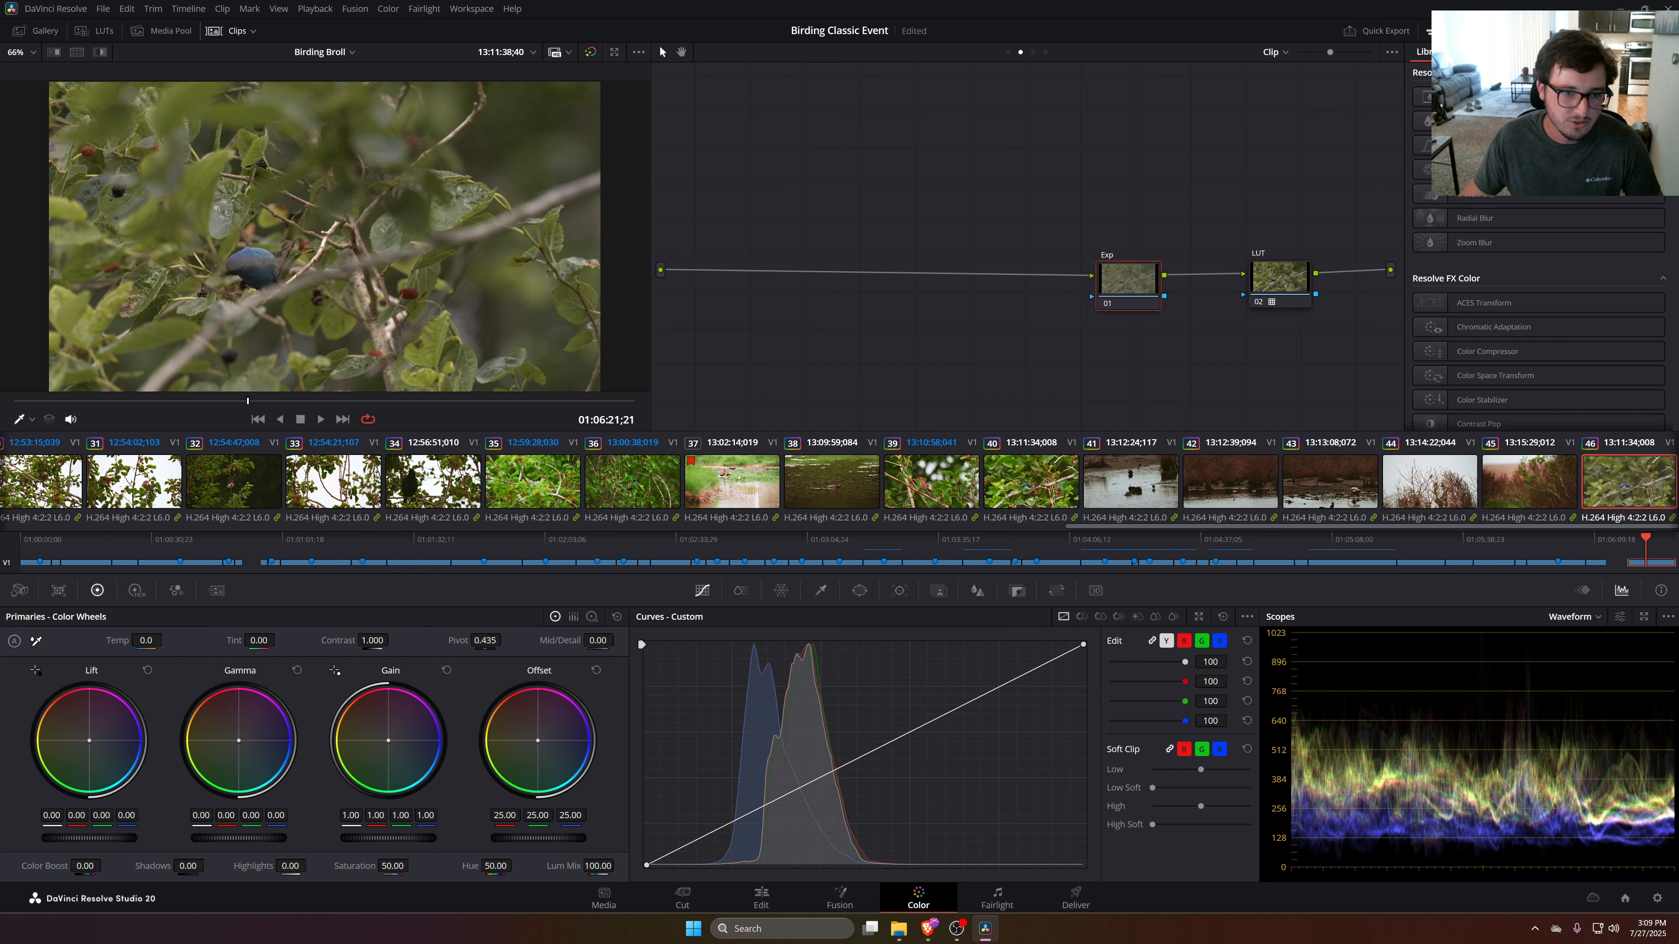
Raise the Exp node's master Gain to 1.13, save the project, and lower its master Lift to -0.03
drag(388, 838, 425, 837)
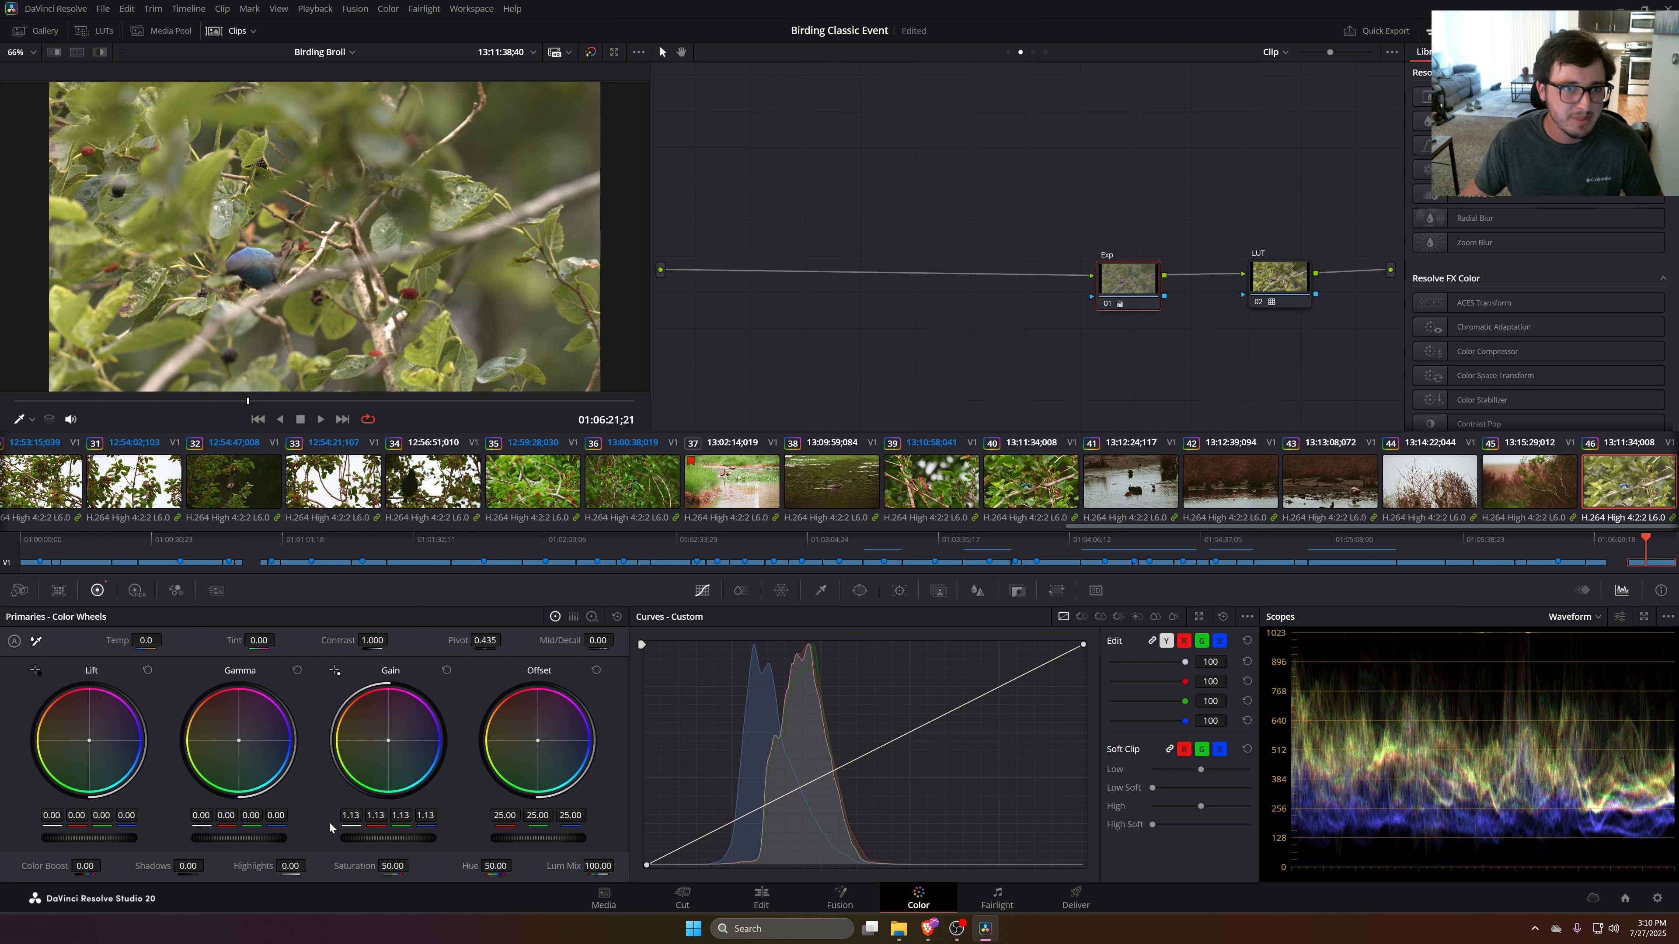
key(ctrl+s)
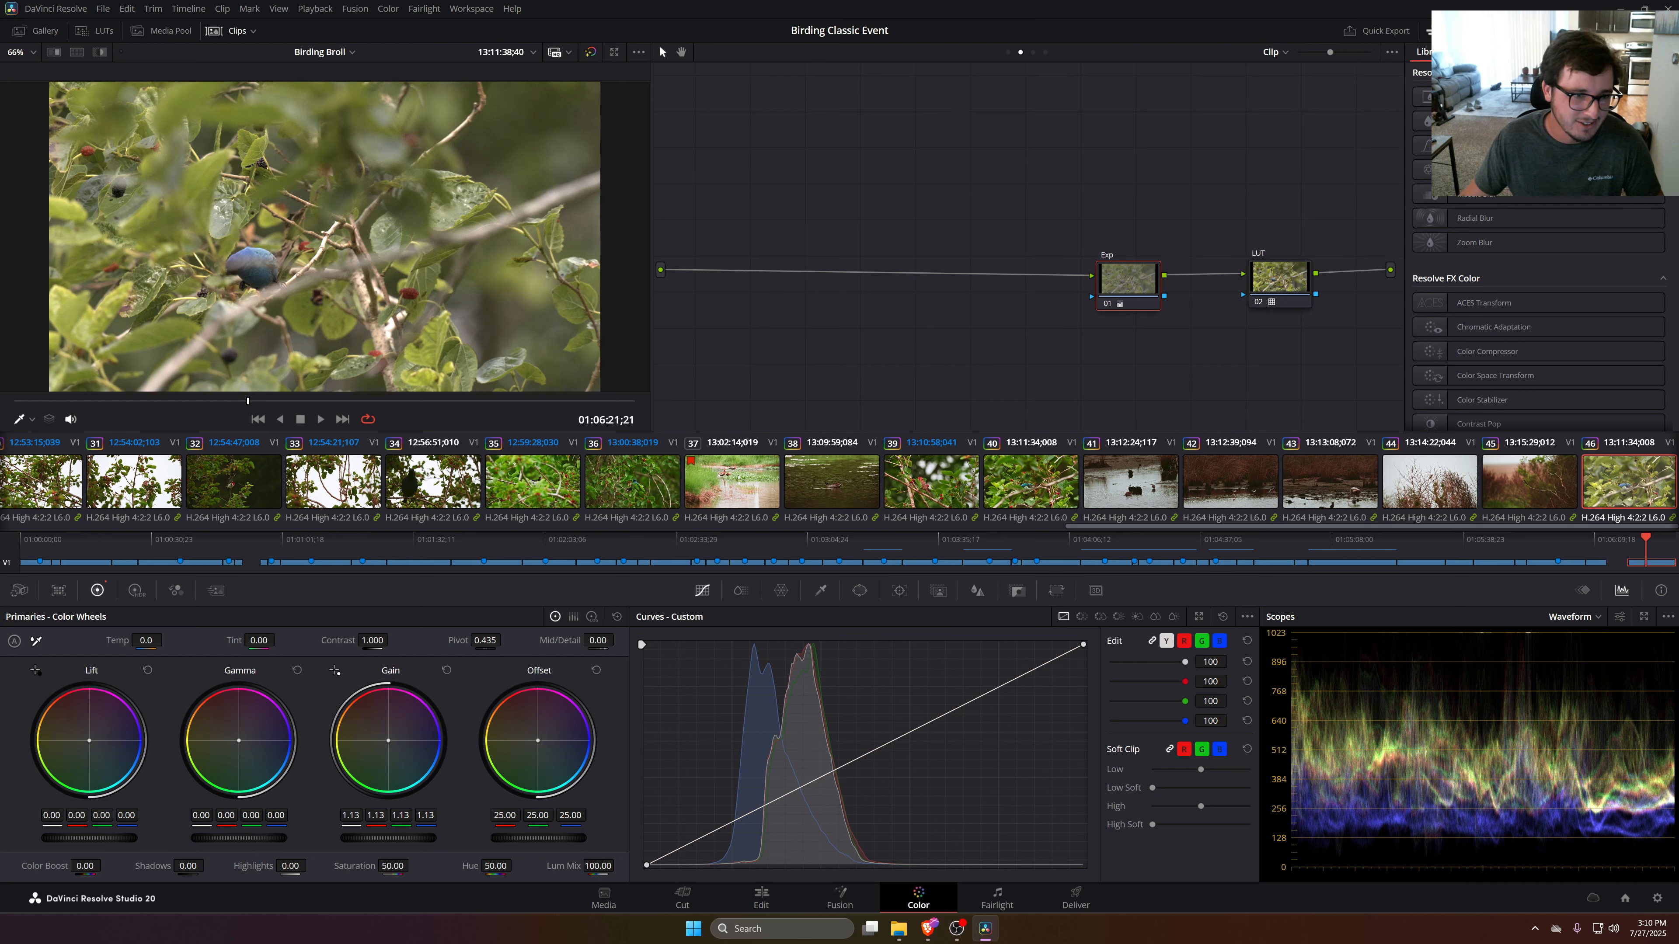
drag(89, 837, 66, 837)
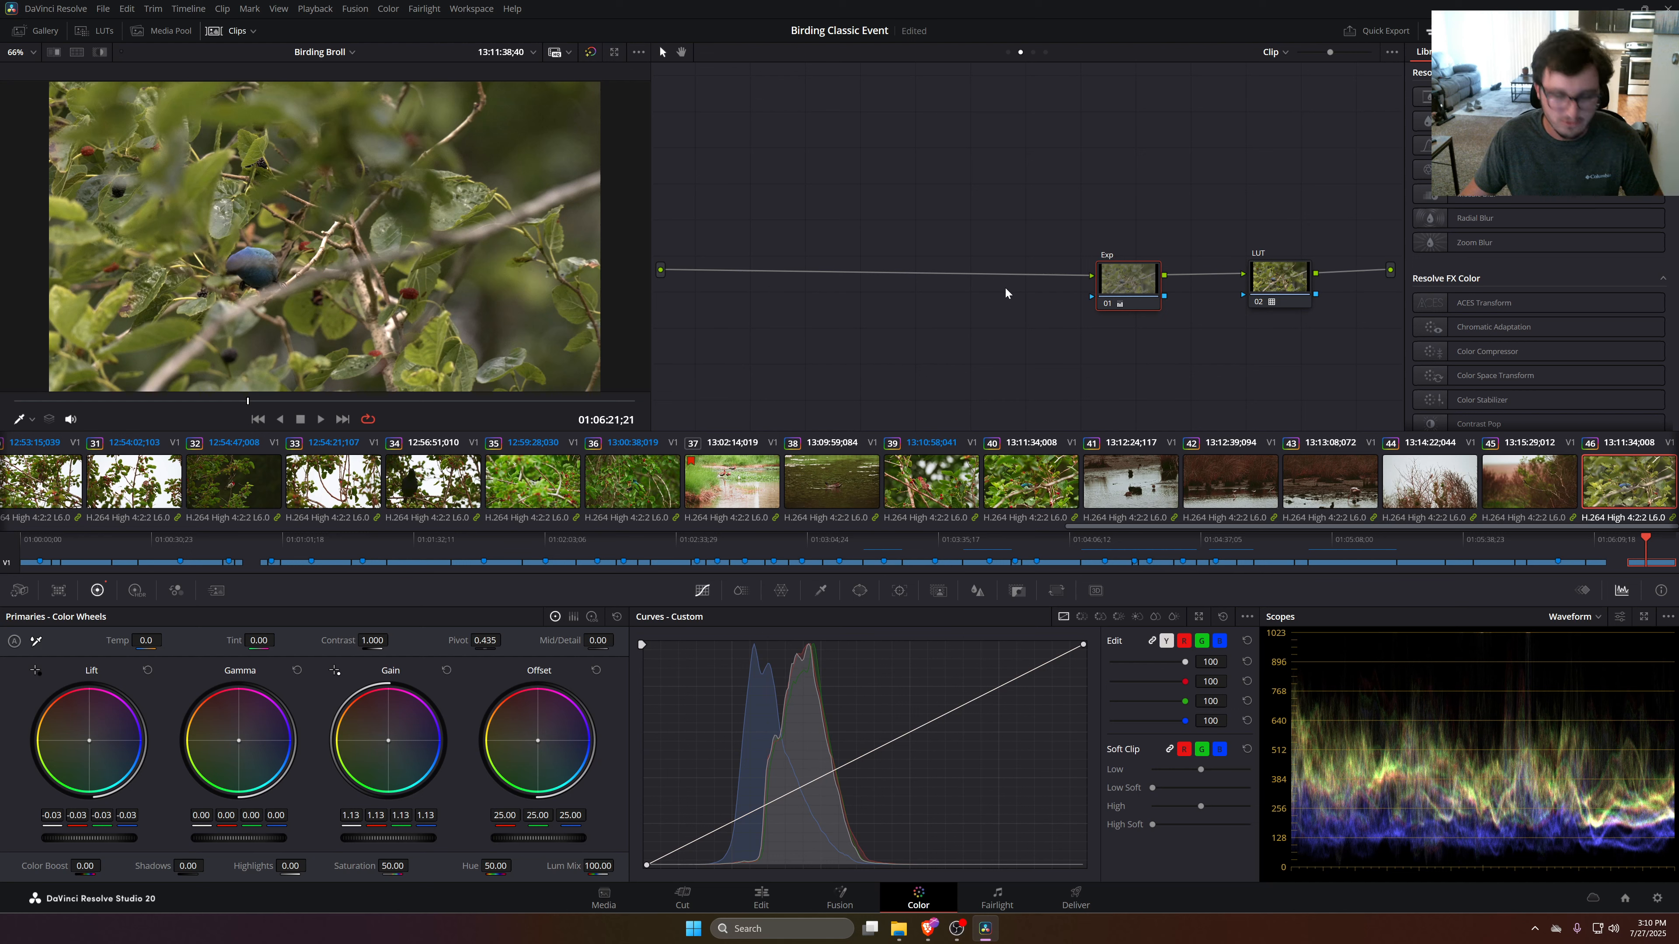
Shift the Exp node slightly away from the LUT node and toggle it off and on to compare the image with and without its correction
drag(1133, 285, 1087, 294)
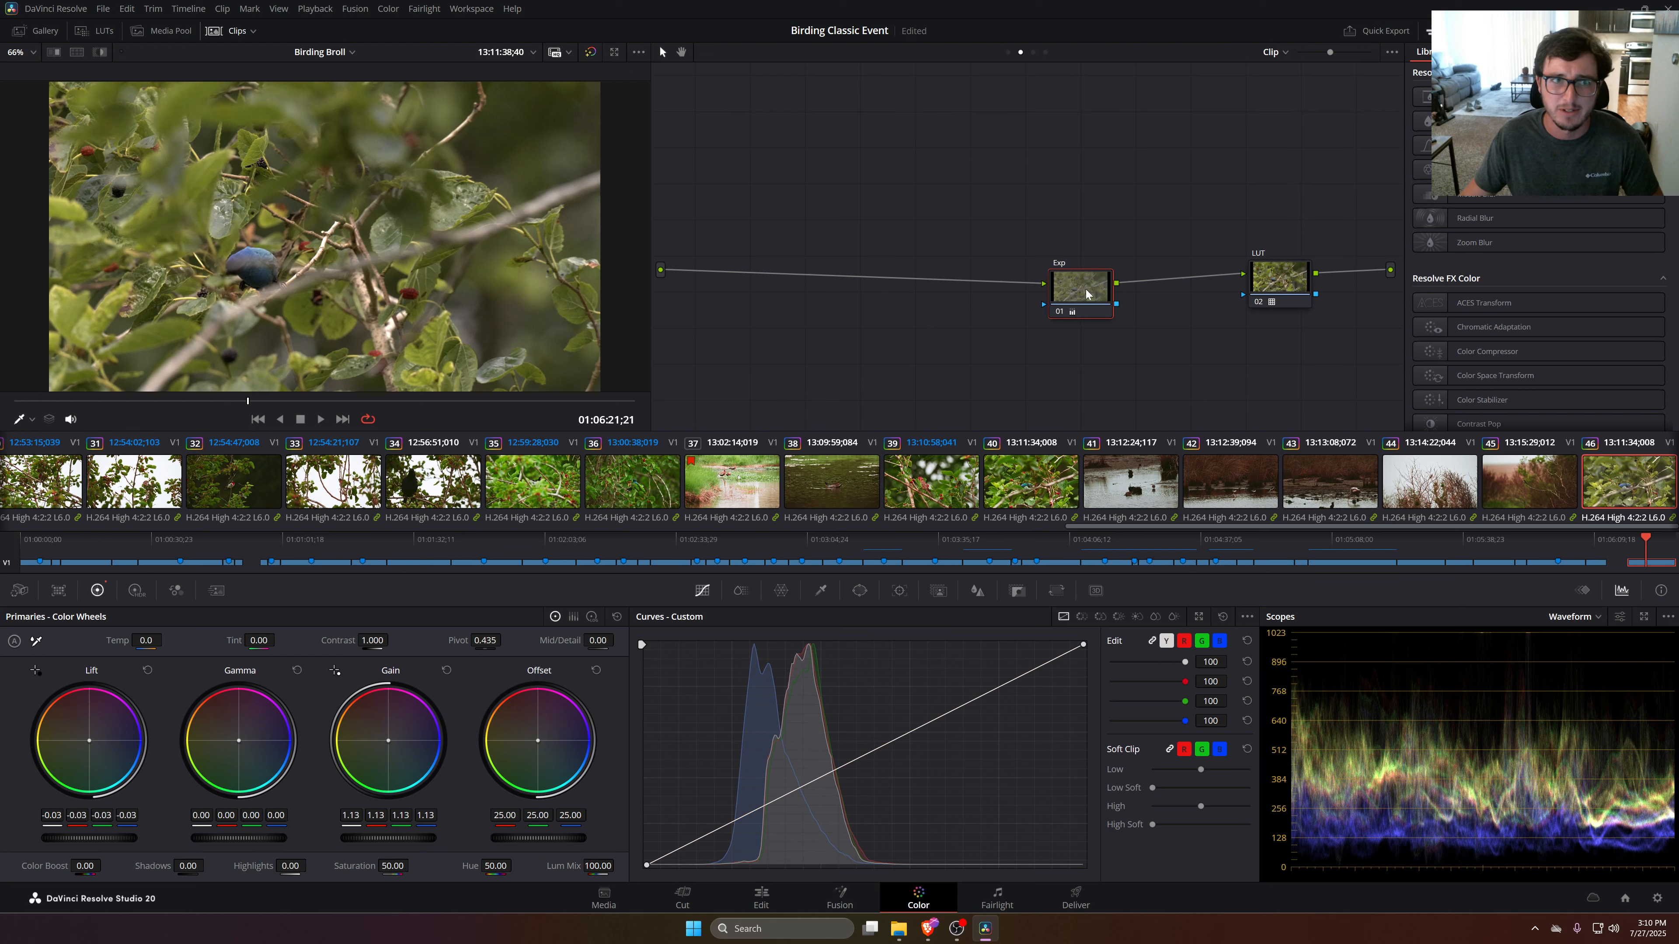
key(ctrl+d)
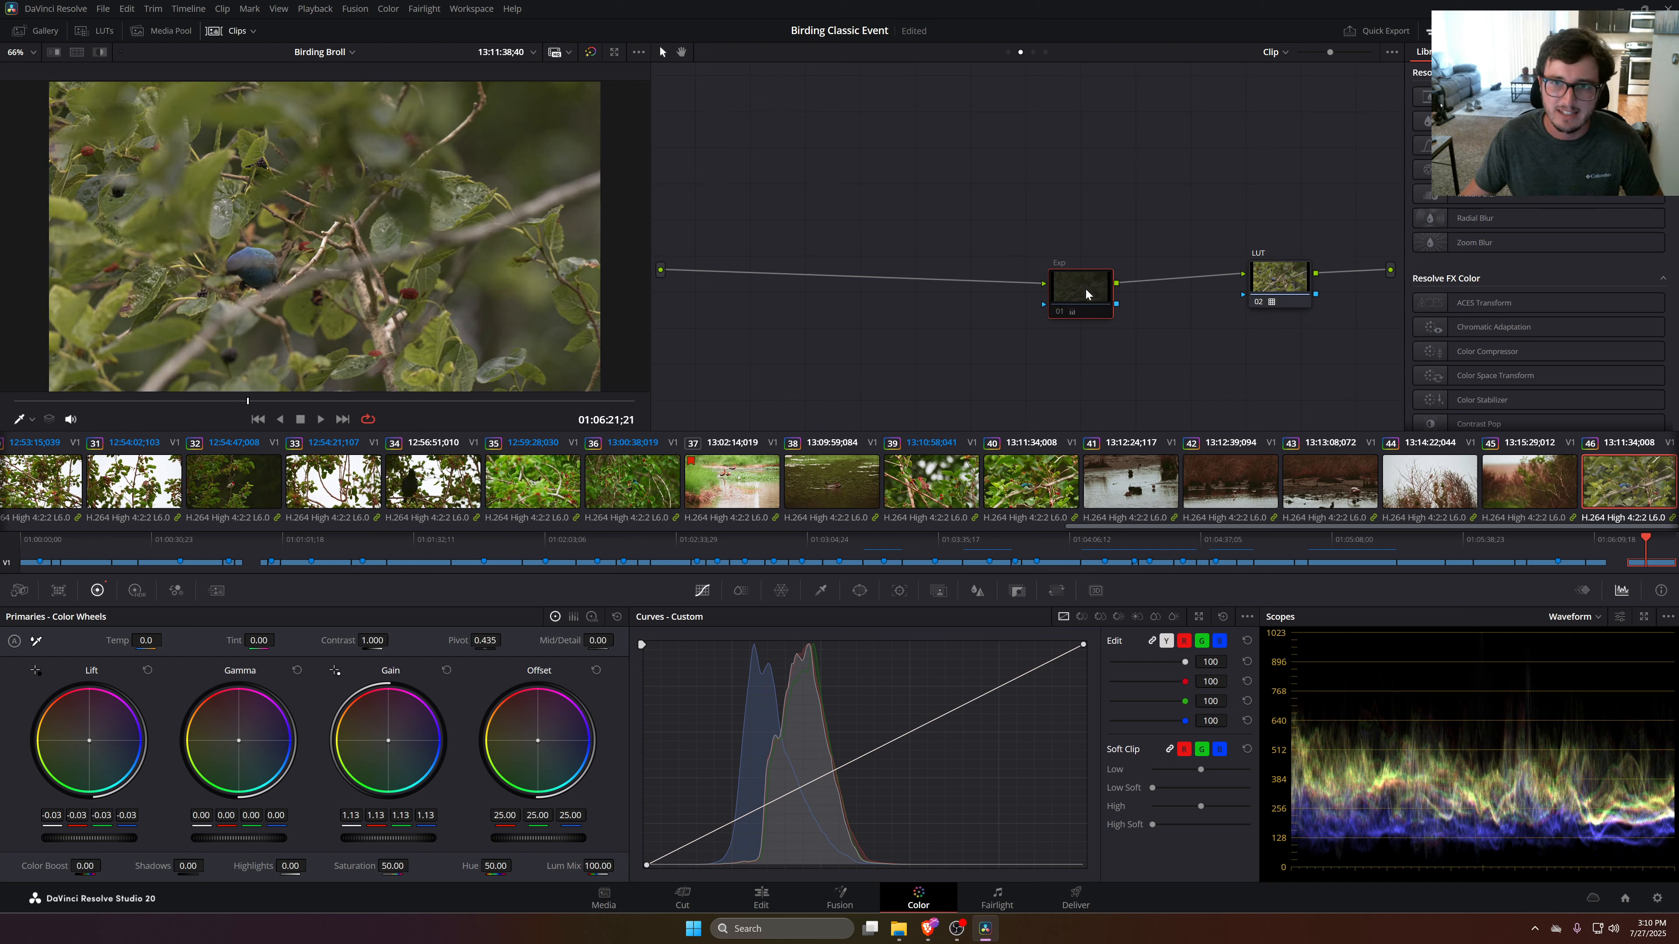
key(ctrl+d)
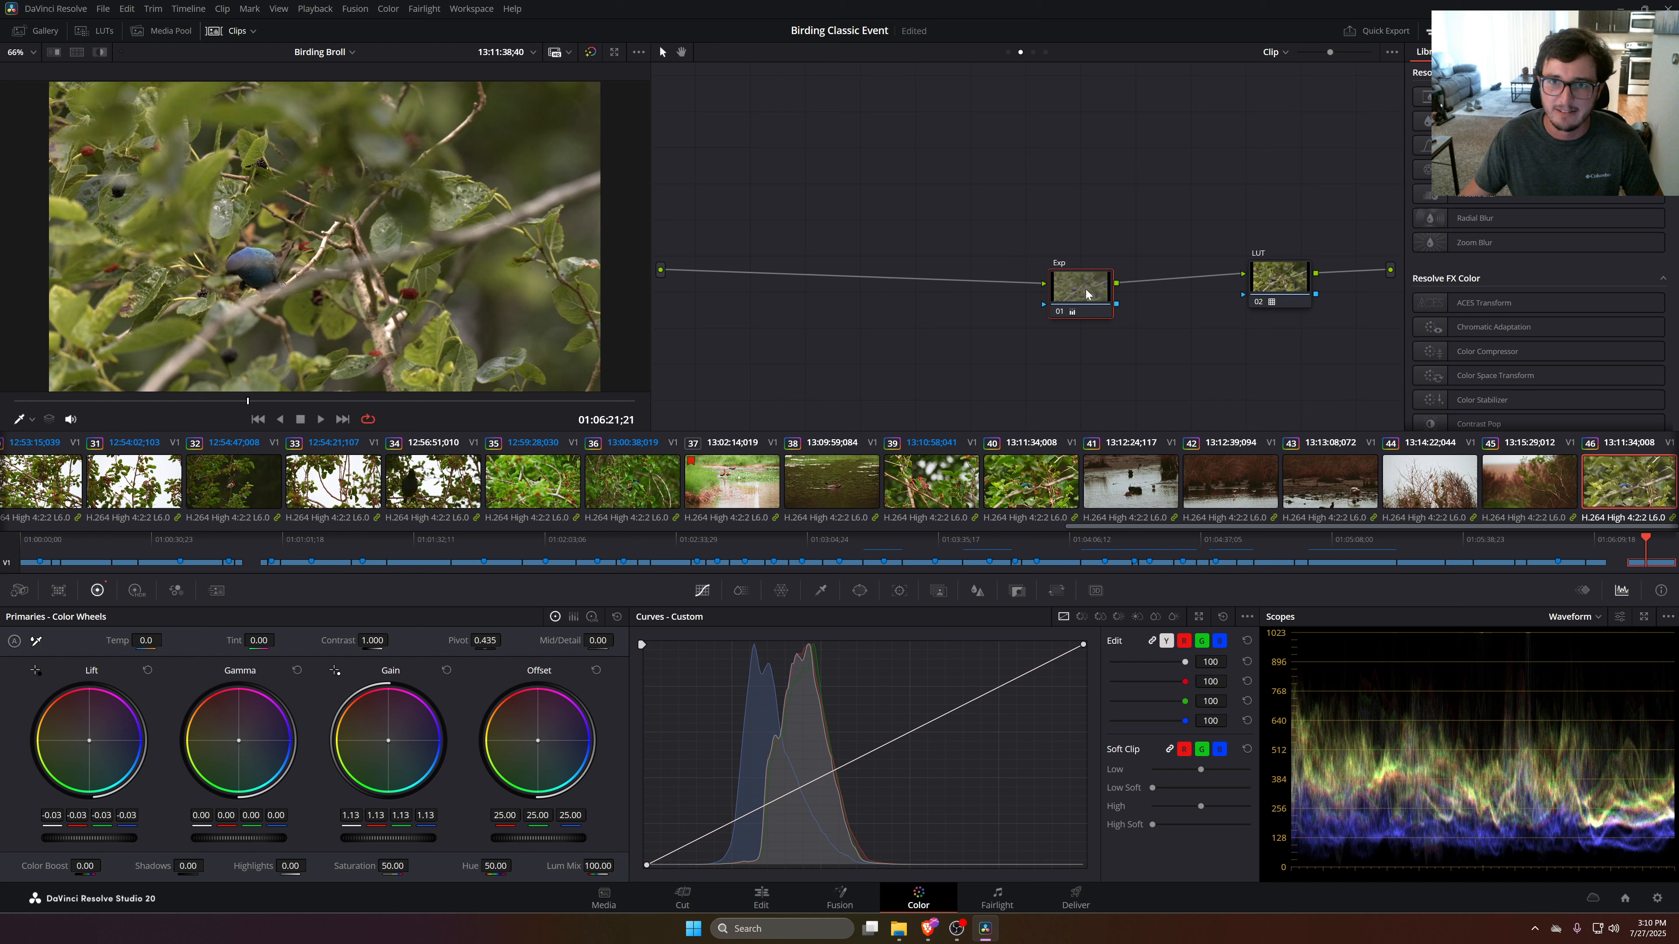
mouse_move(1087, 299)
mouse_down()
mouse_move(1062, 317)
mouse_move(1098, 290)
mouse_up()
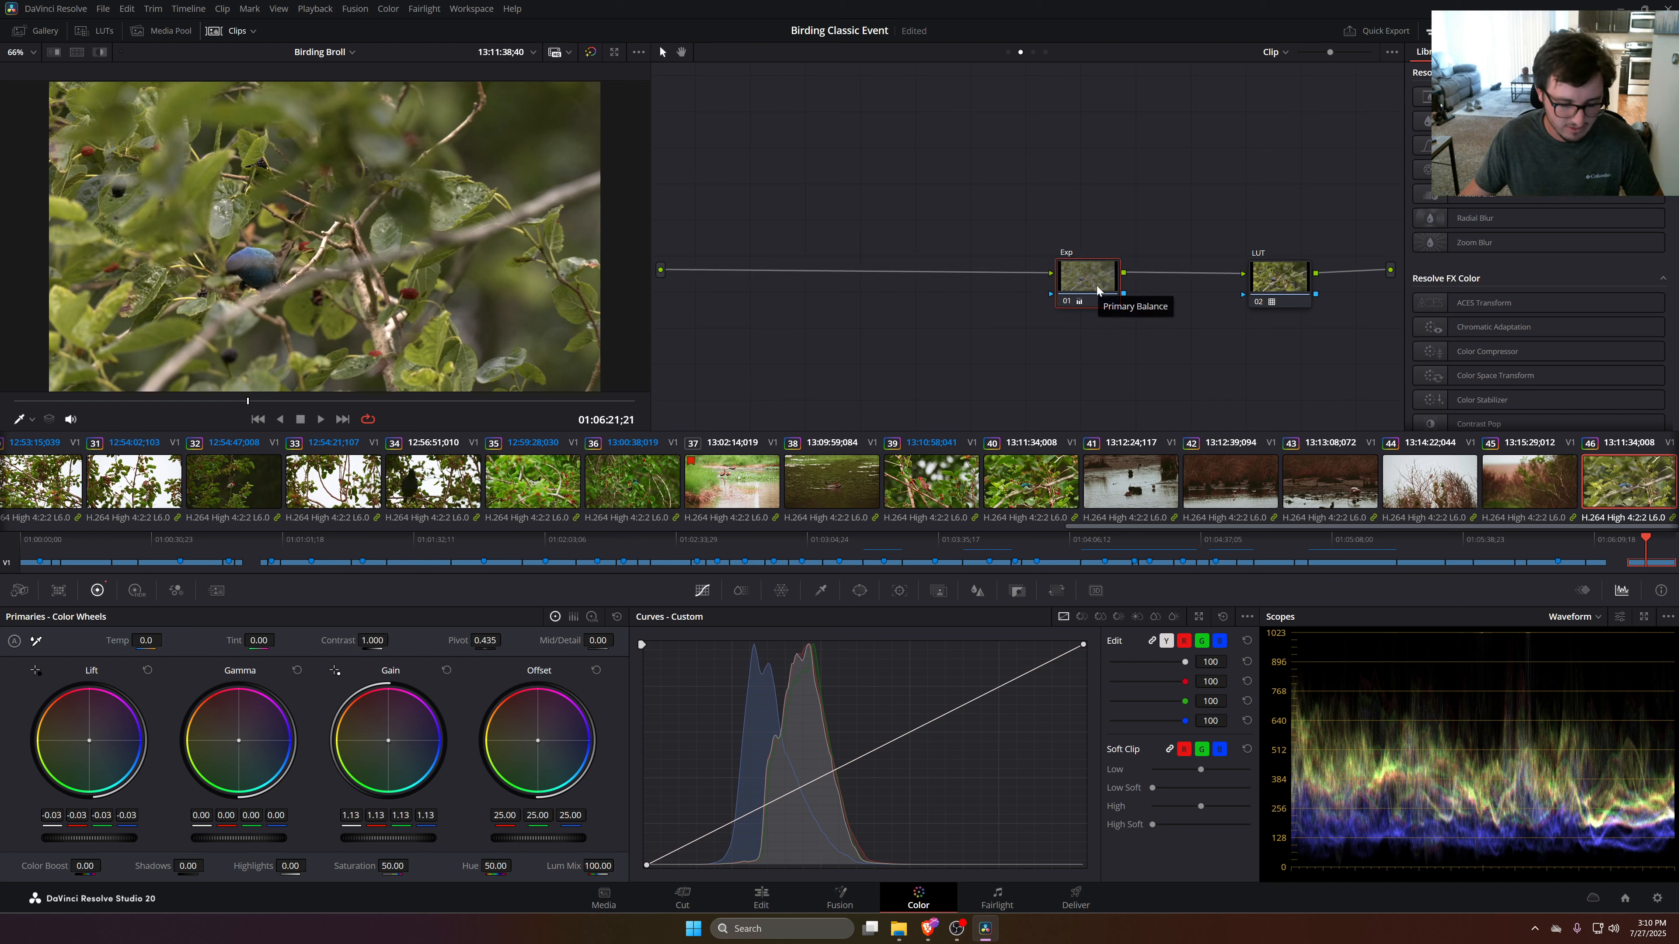
key(ctrl+d)
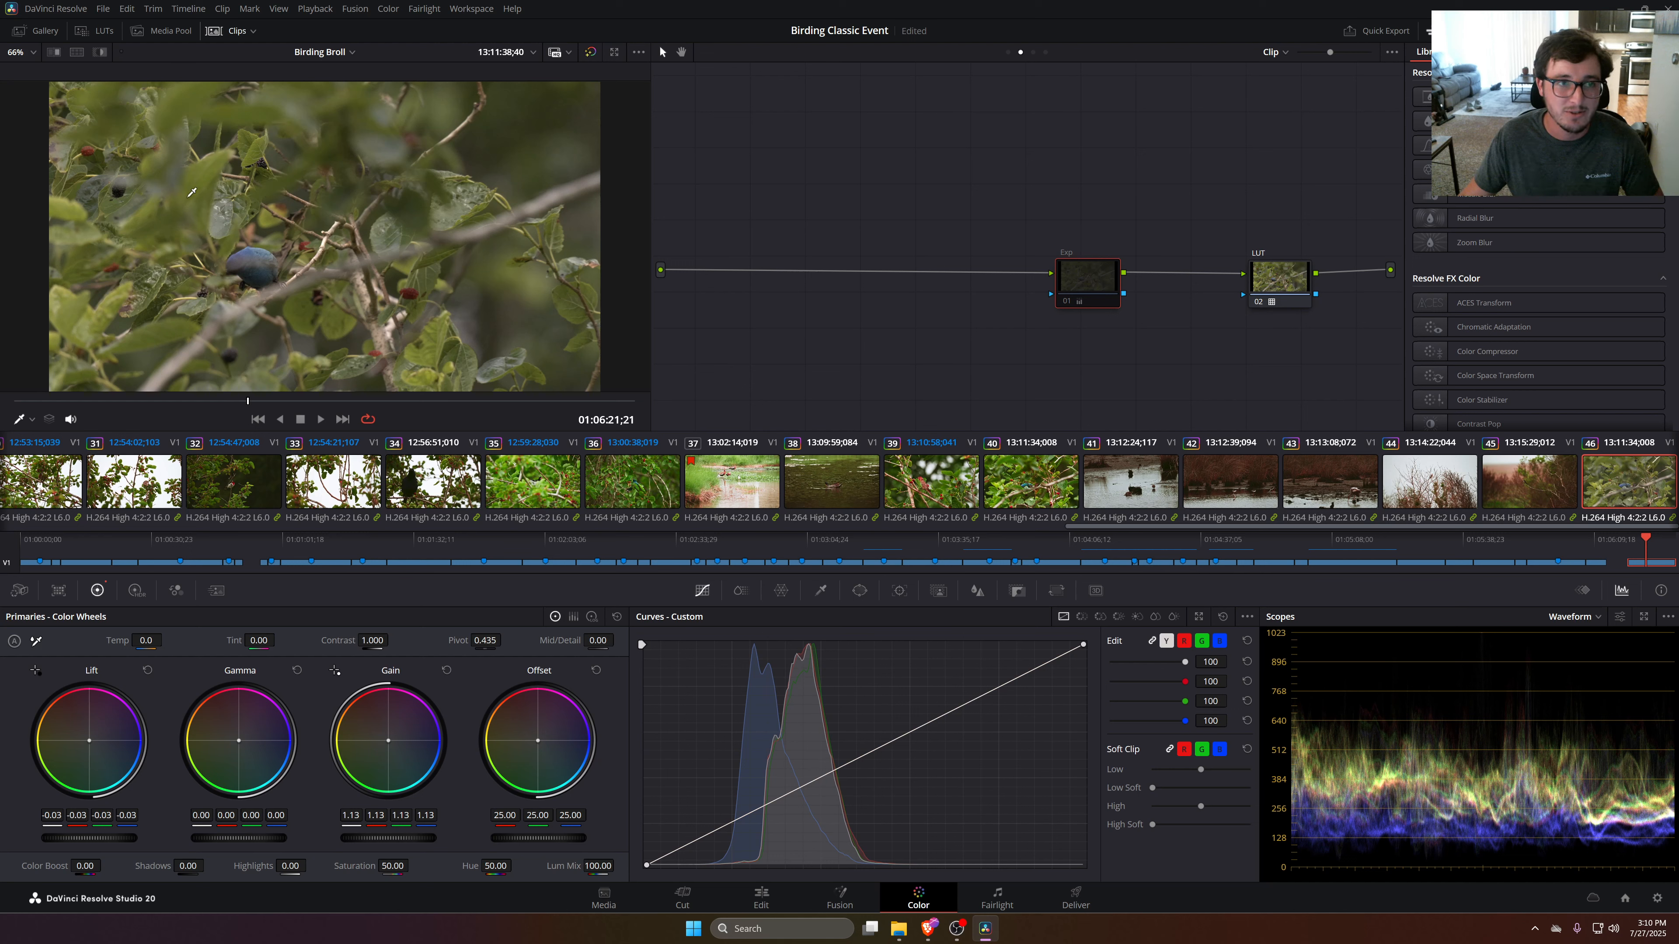
key(ctrl+d)
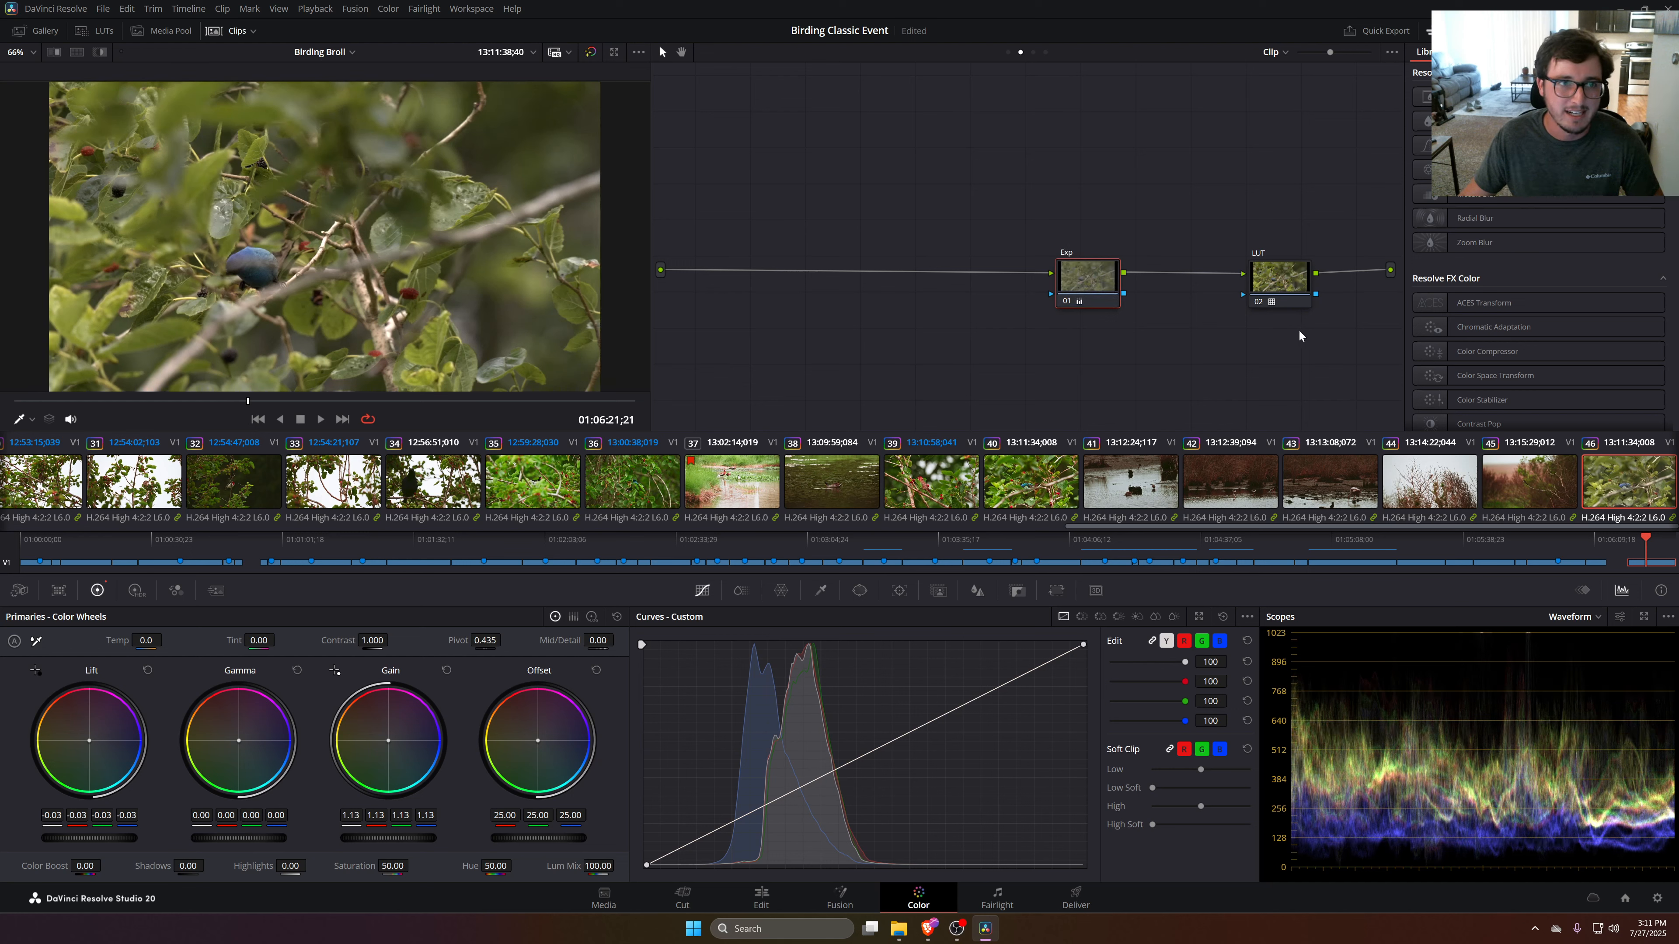
key(ctrl+d)
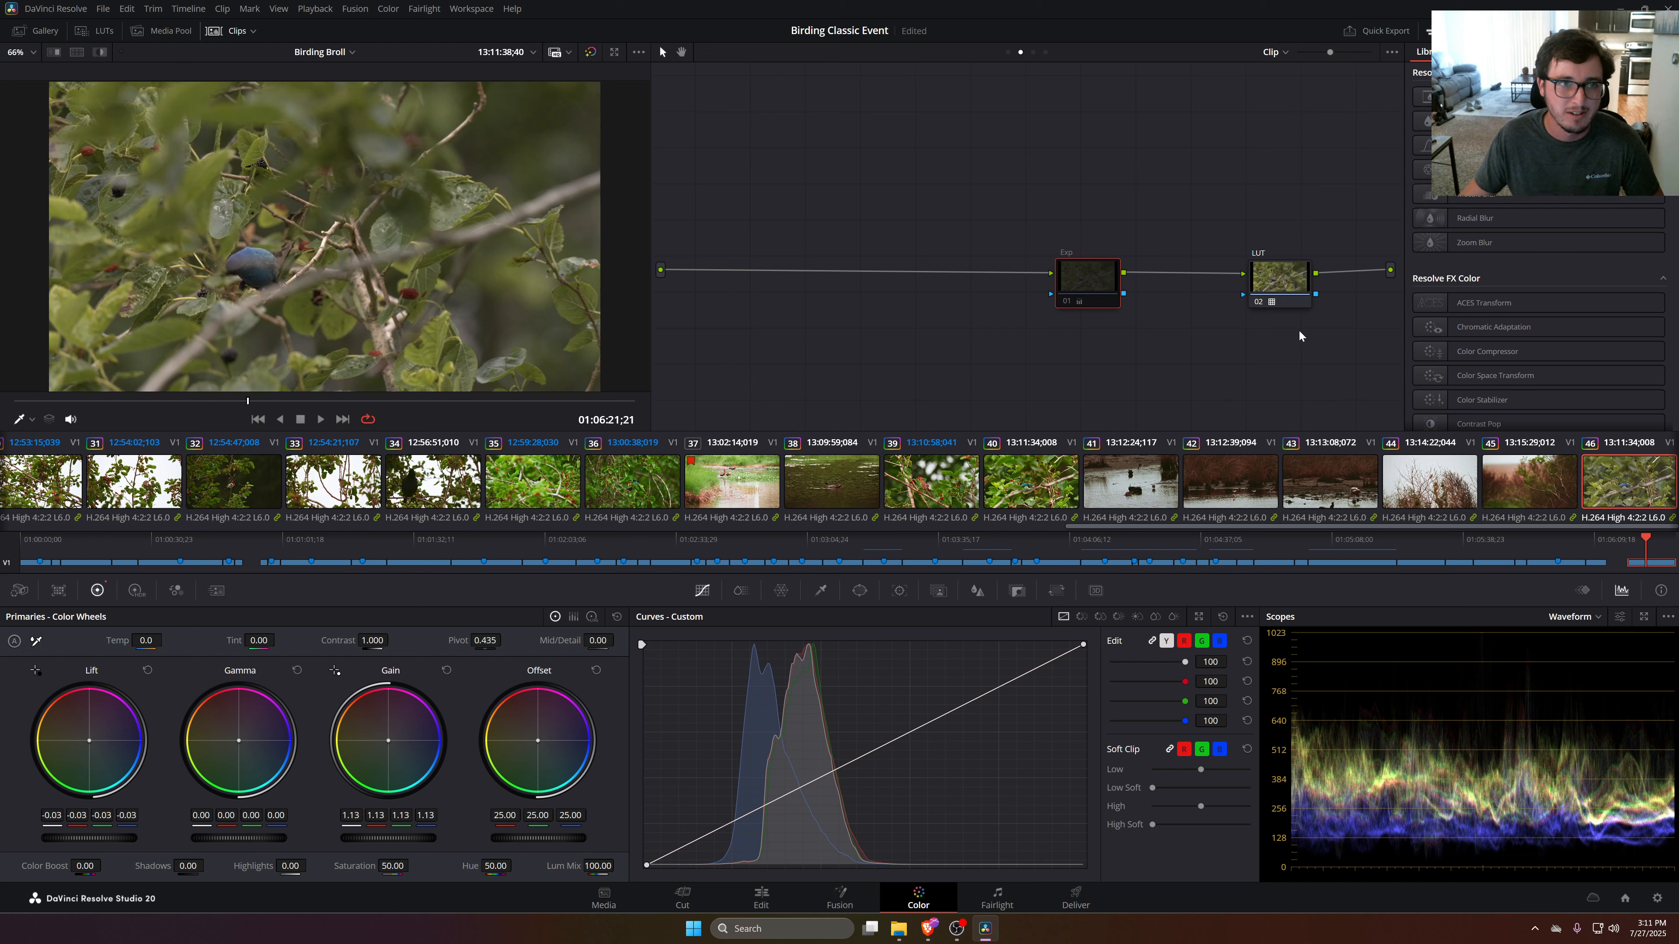
key(ctrl+d)
key(ctrl+d)
key(ctrl+d)
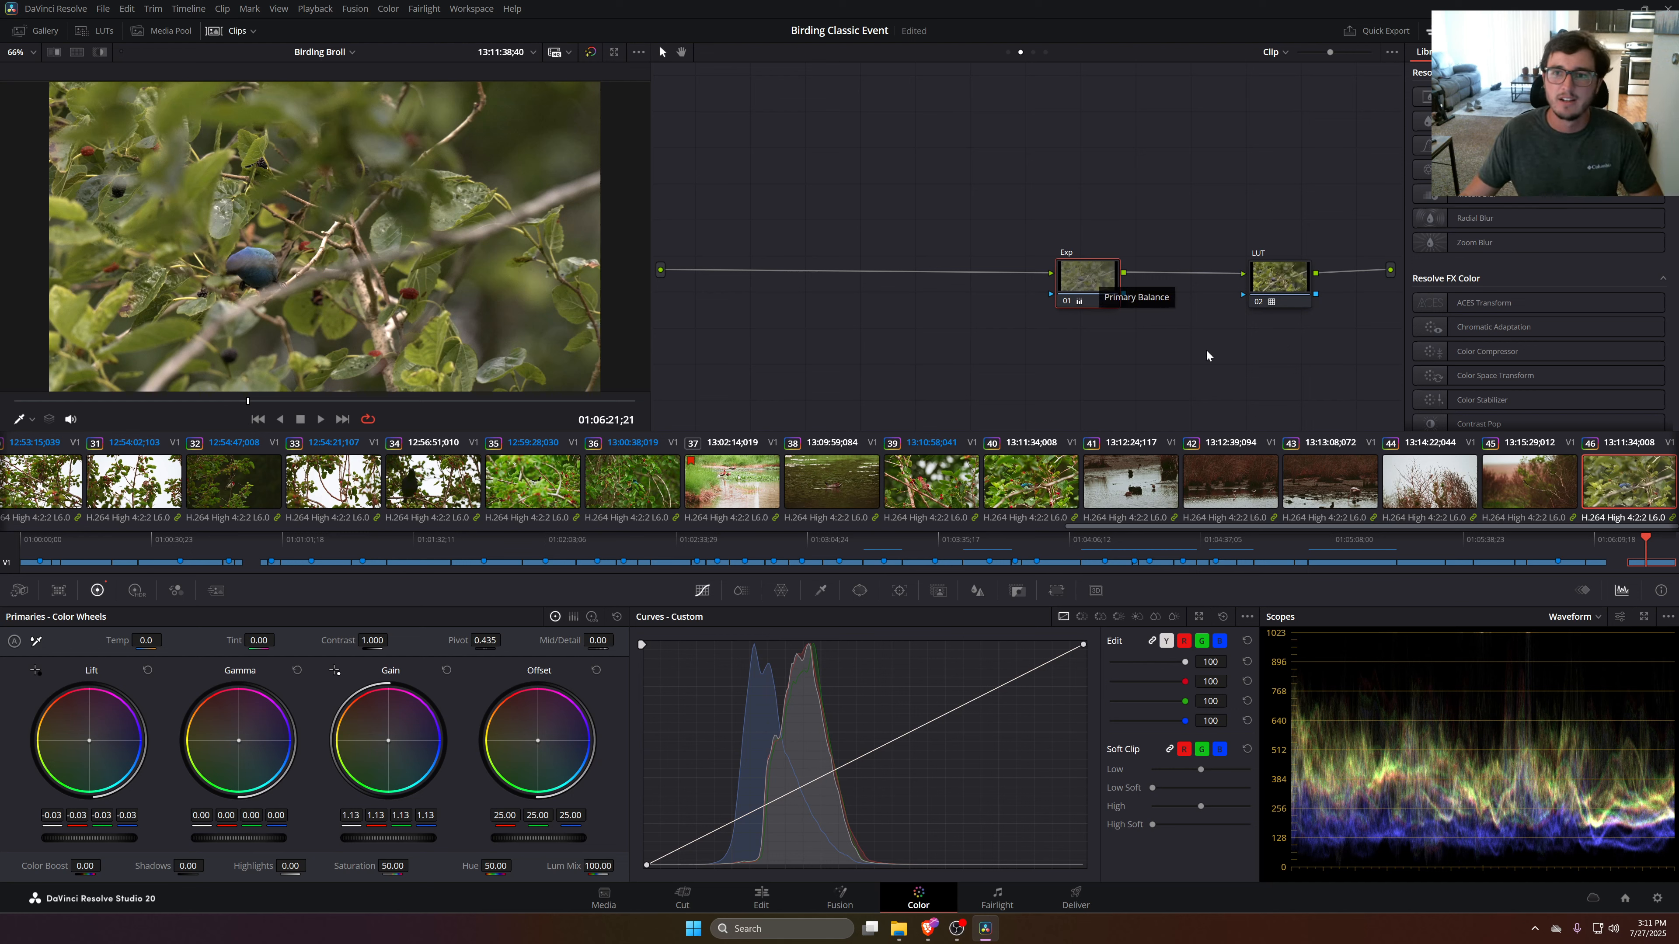
Move the Exp and LUT nodes together toward the source, and spread them apart to leave room between them
drag(1312, 337, 1100, 282)
drag(1099, 281, 988, 273)
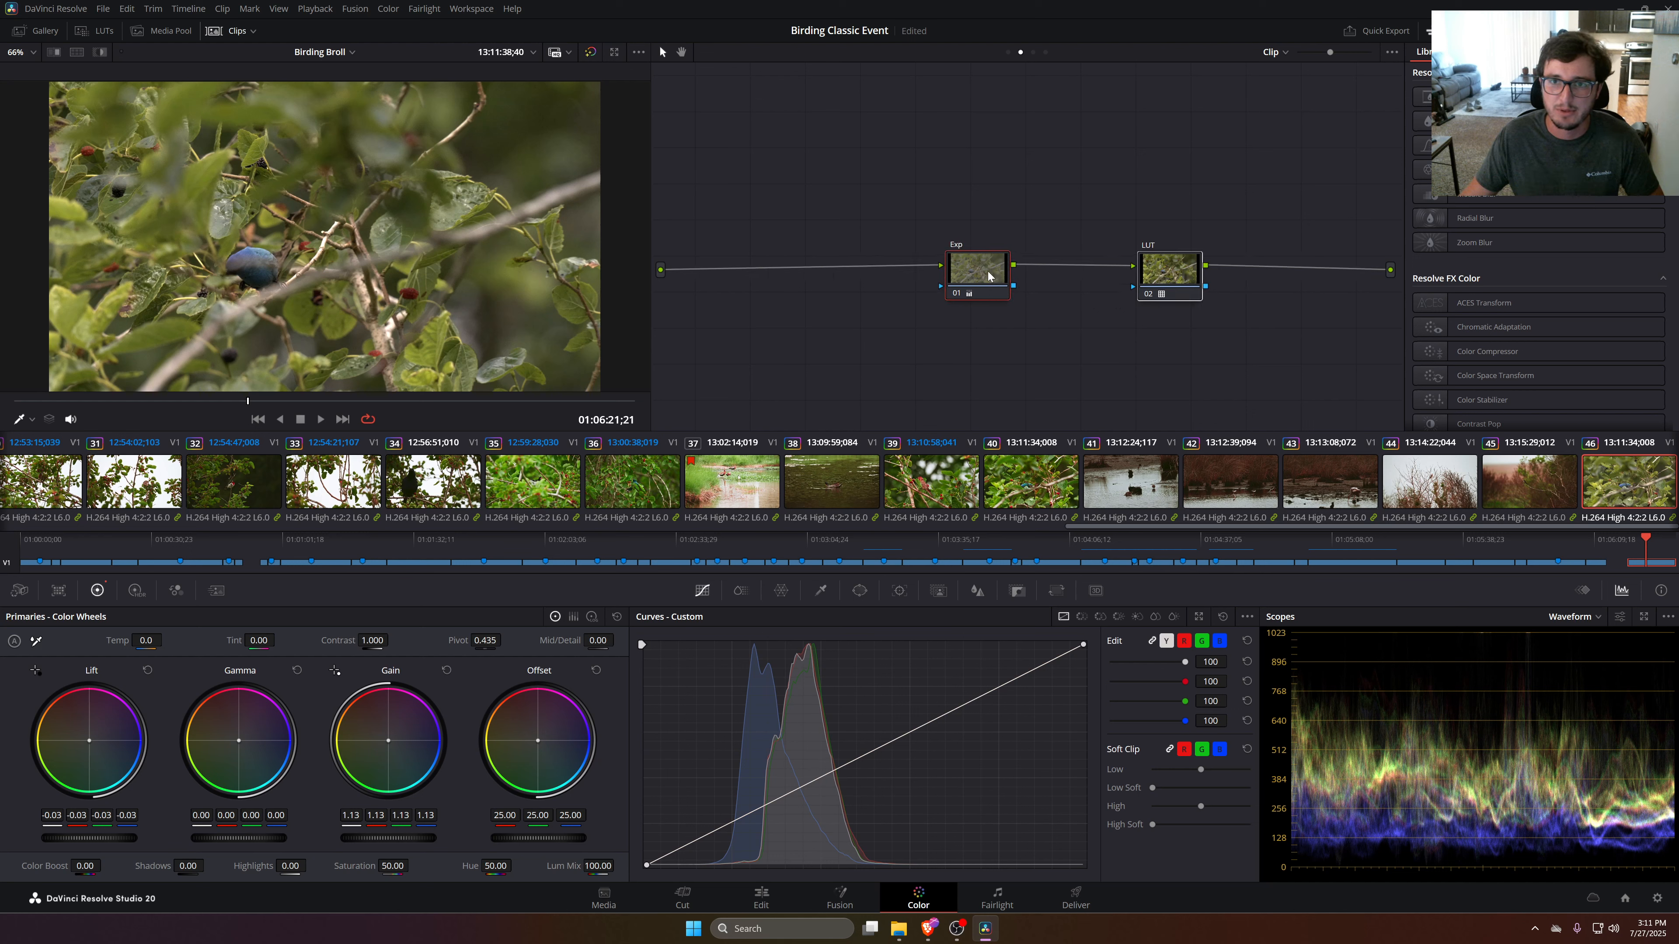
click(1054, 286)
drag(1169, 269, 1227, 274)
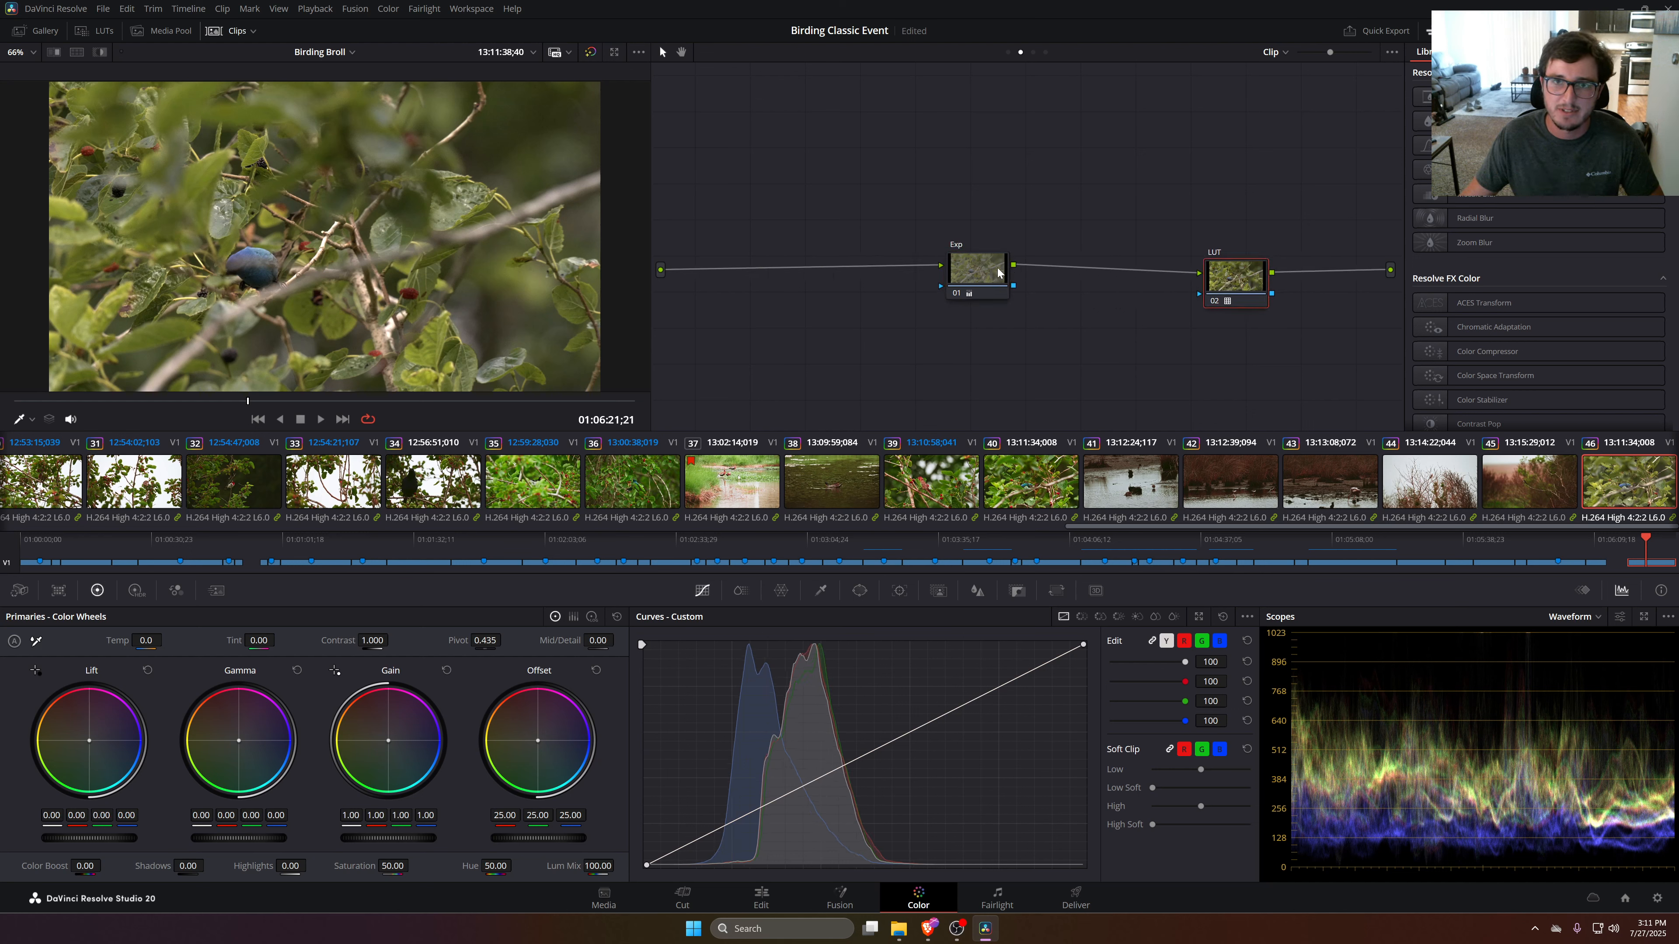
drag(998, 273, 996, 286)
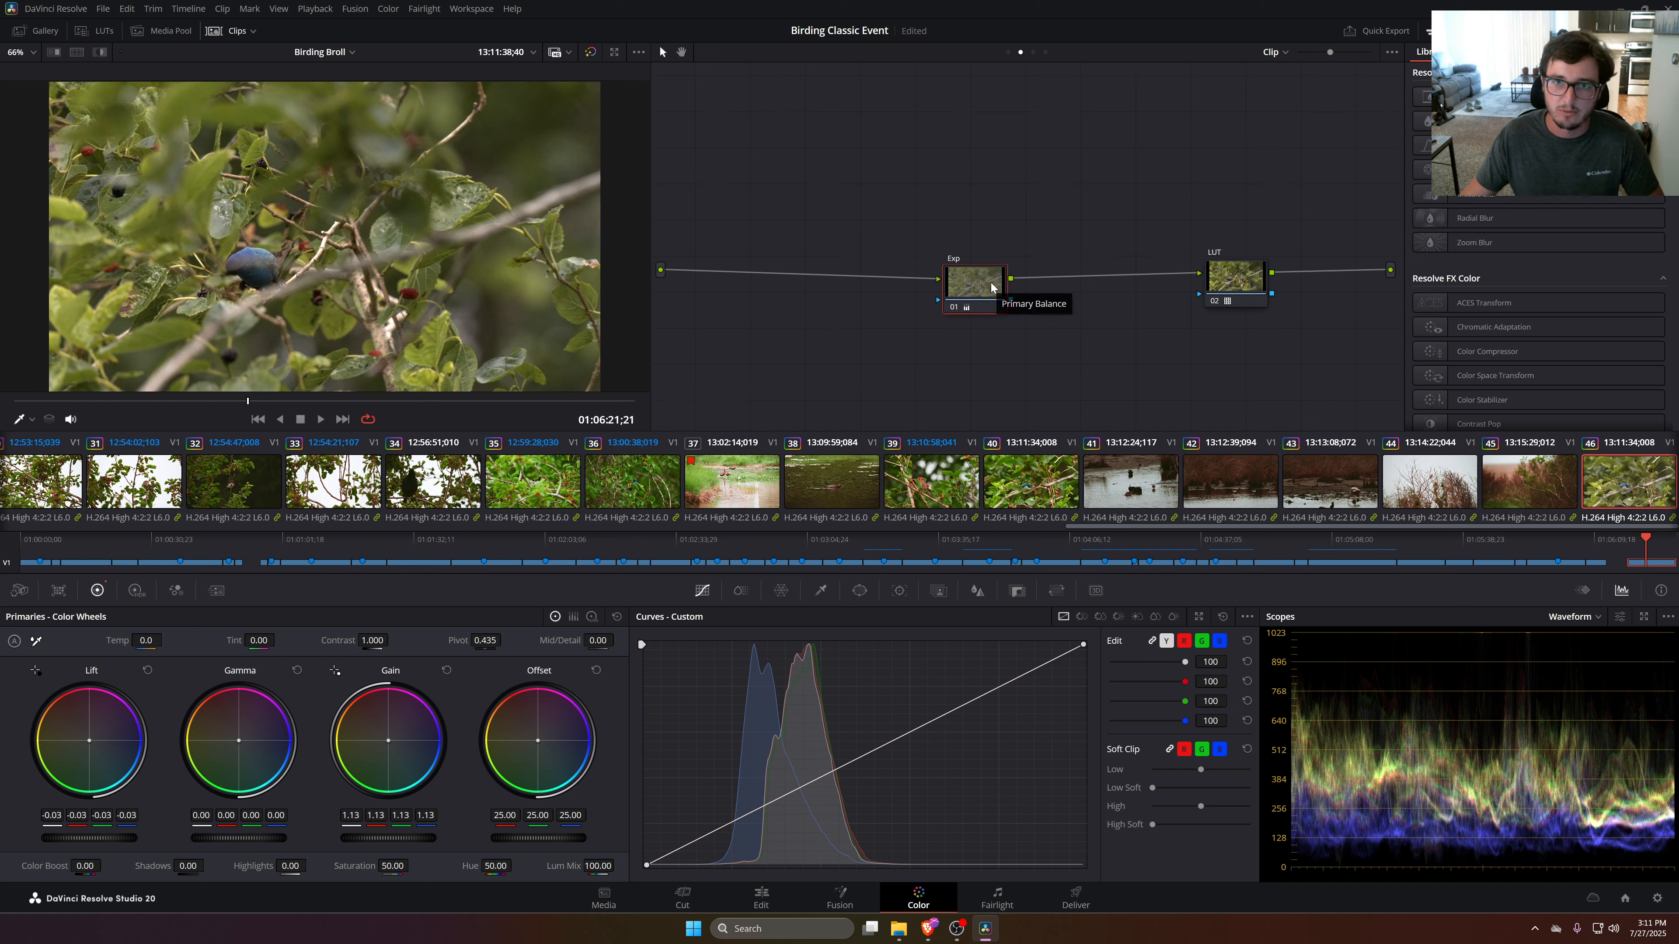
Add a serial node after the Exp node and place it between Exp and LUT, closer to Exp
right_click(992, 279)
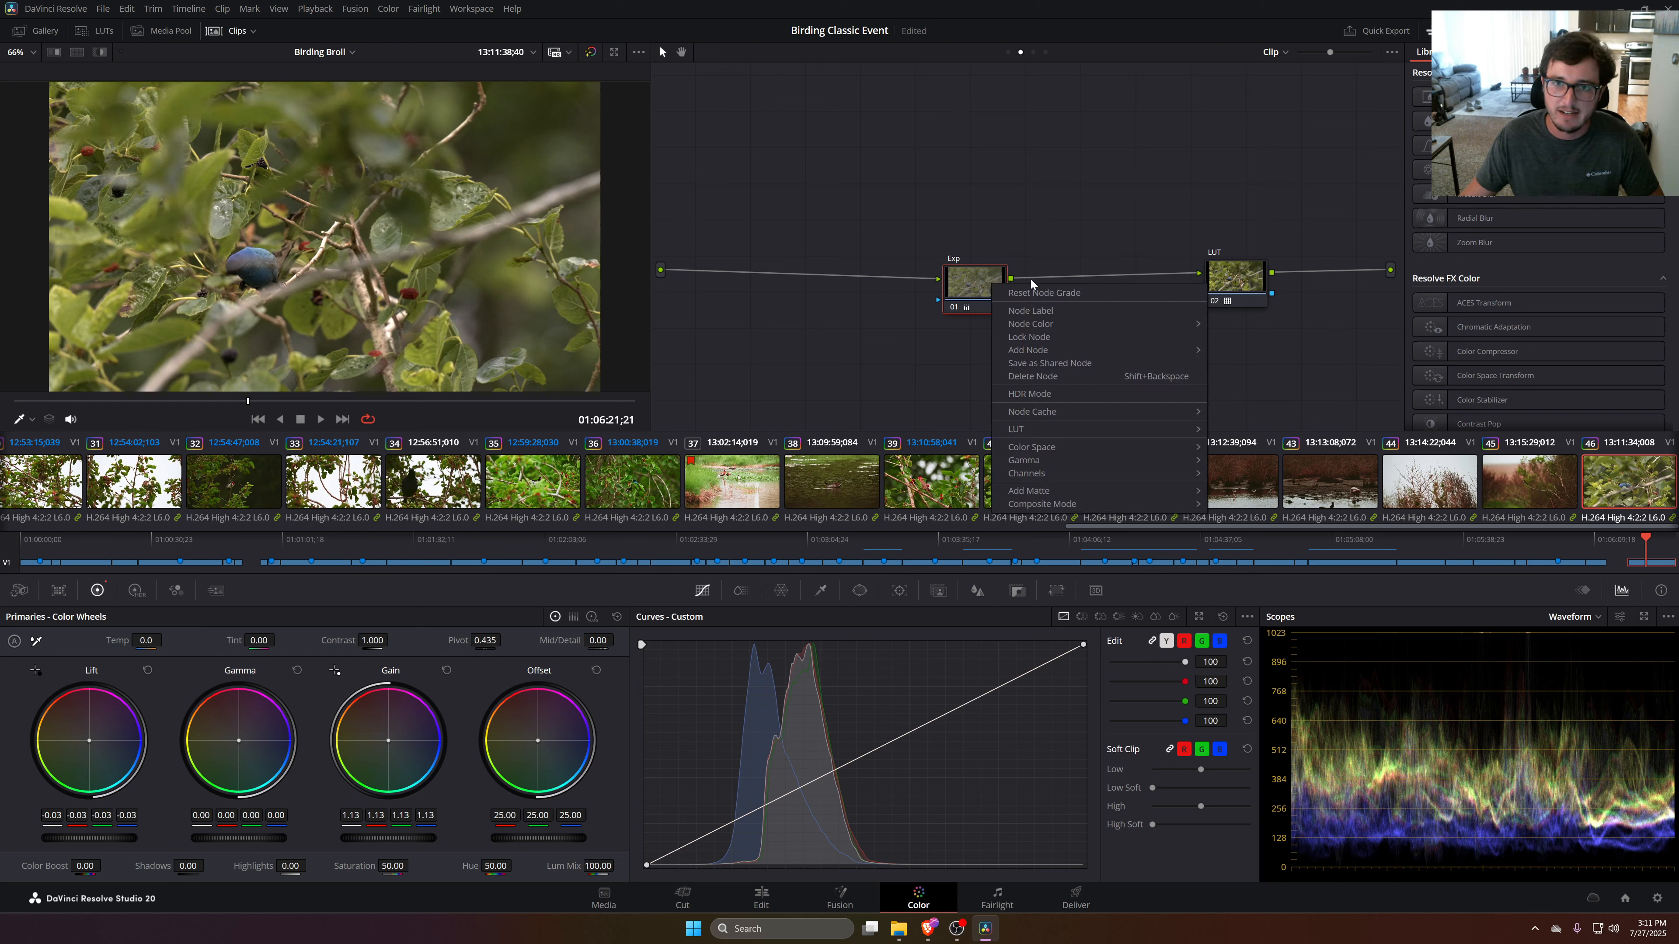
mouse_move(1041, 351)
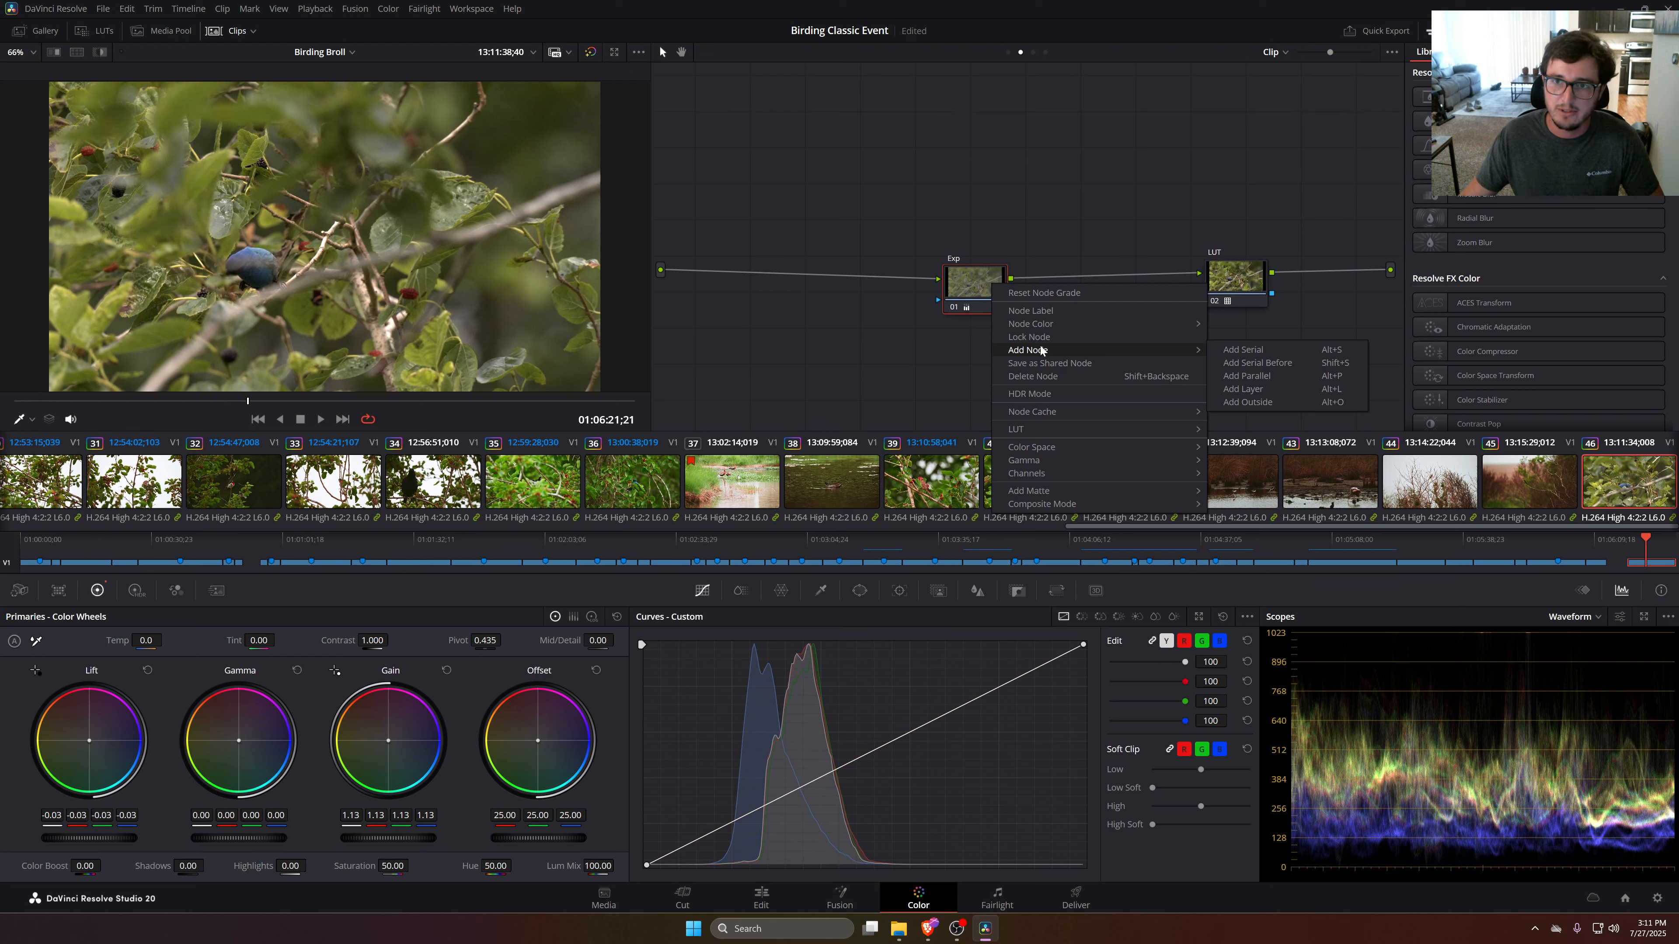
click(1254, 349)
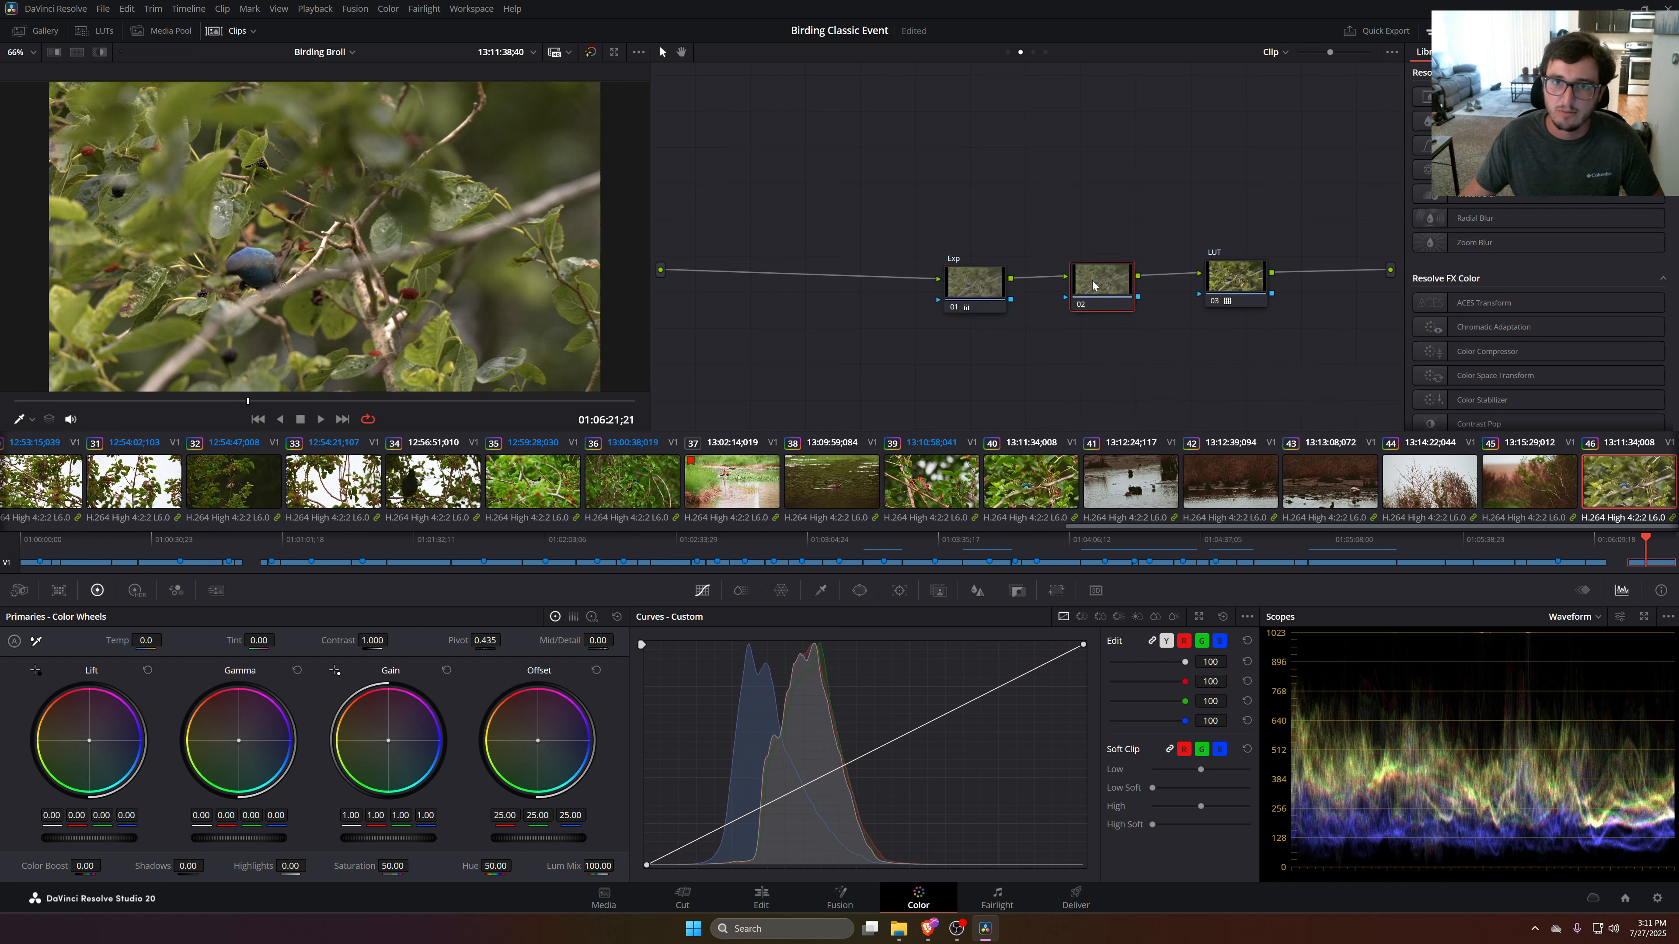
drag(1093, 284, 1078, 291)
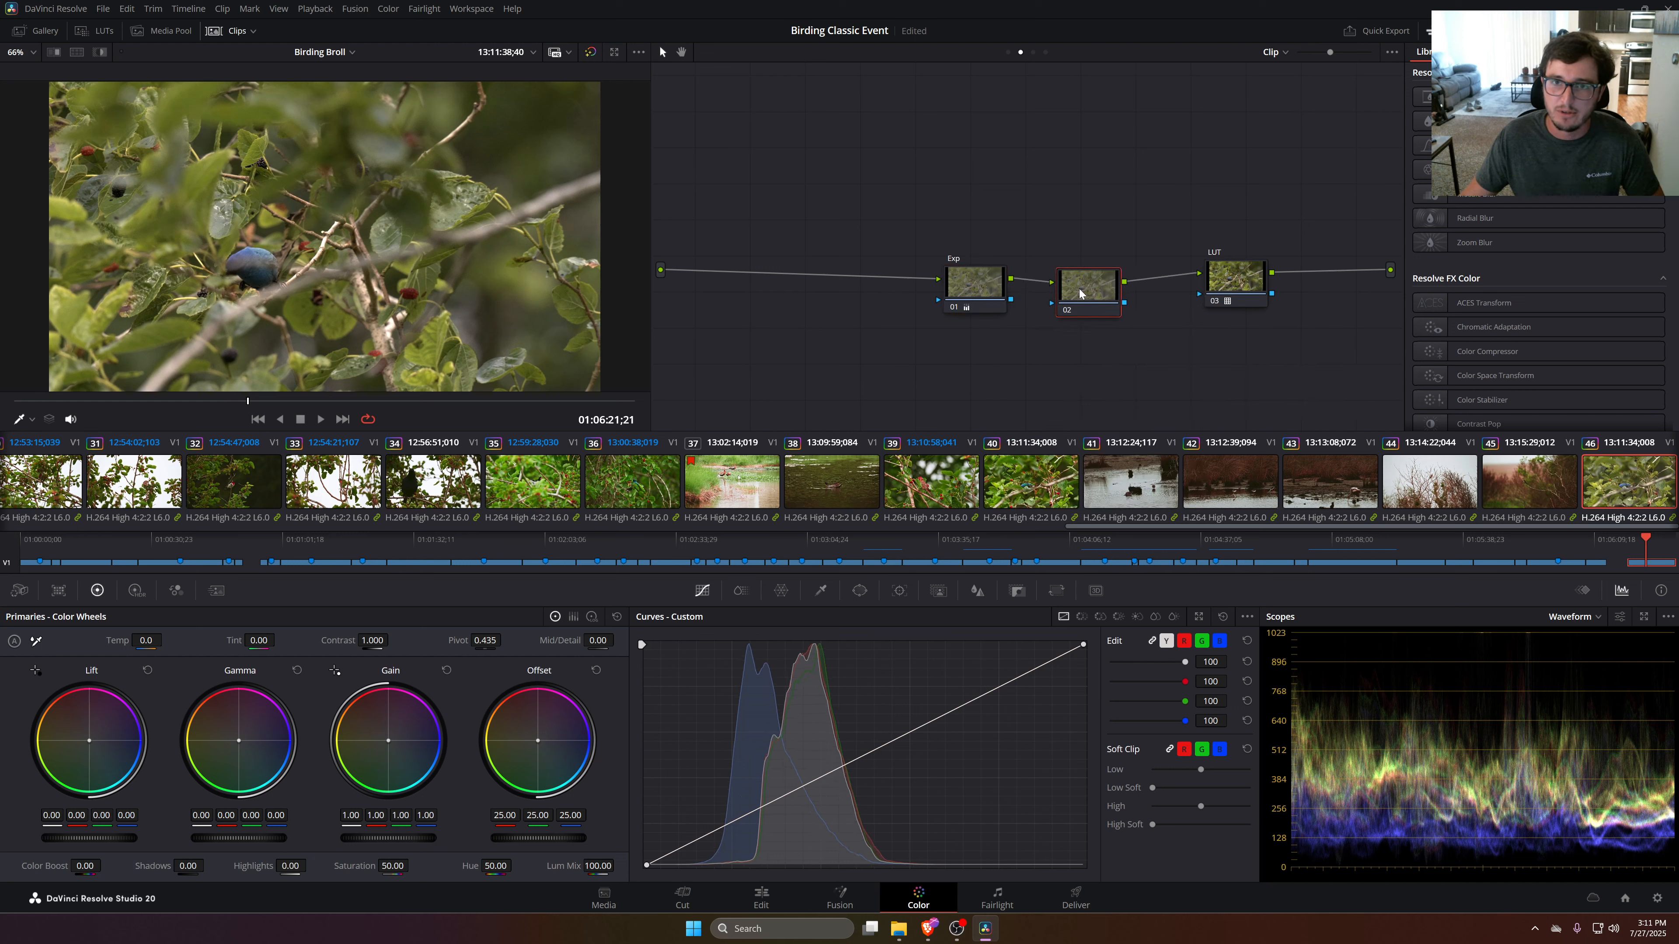
click(977, 285)
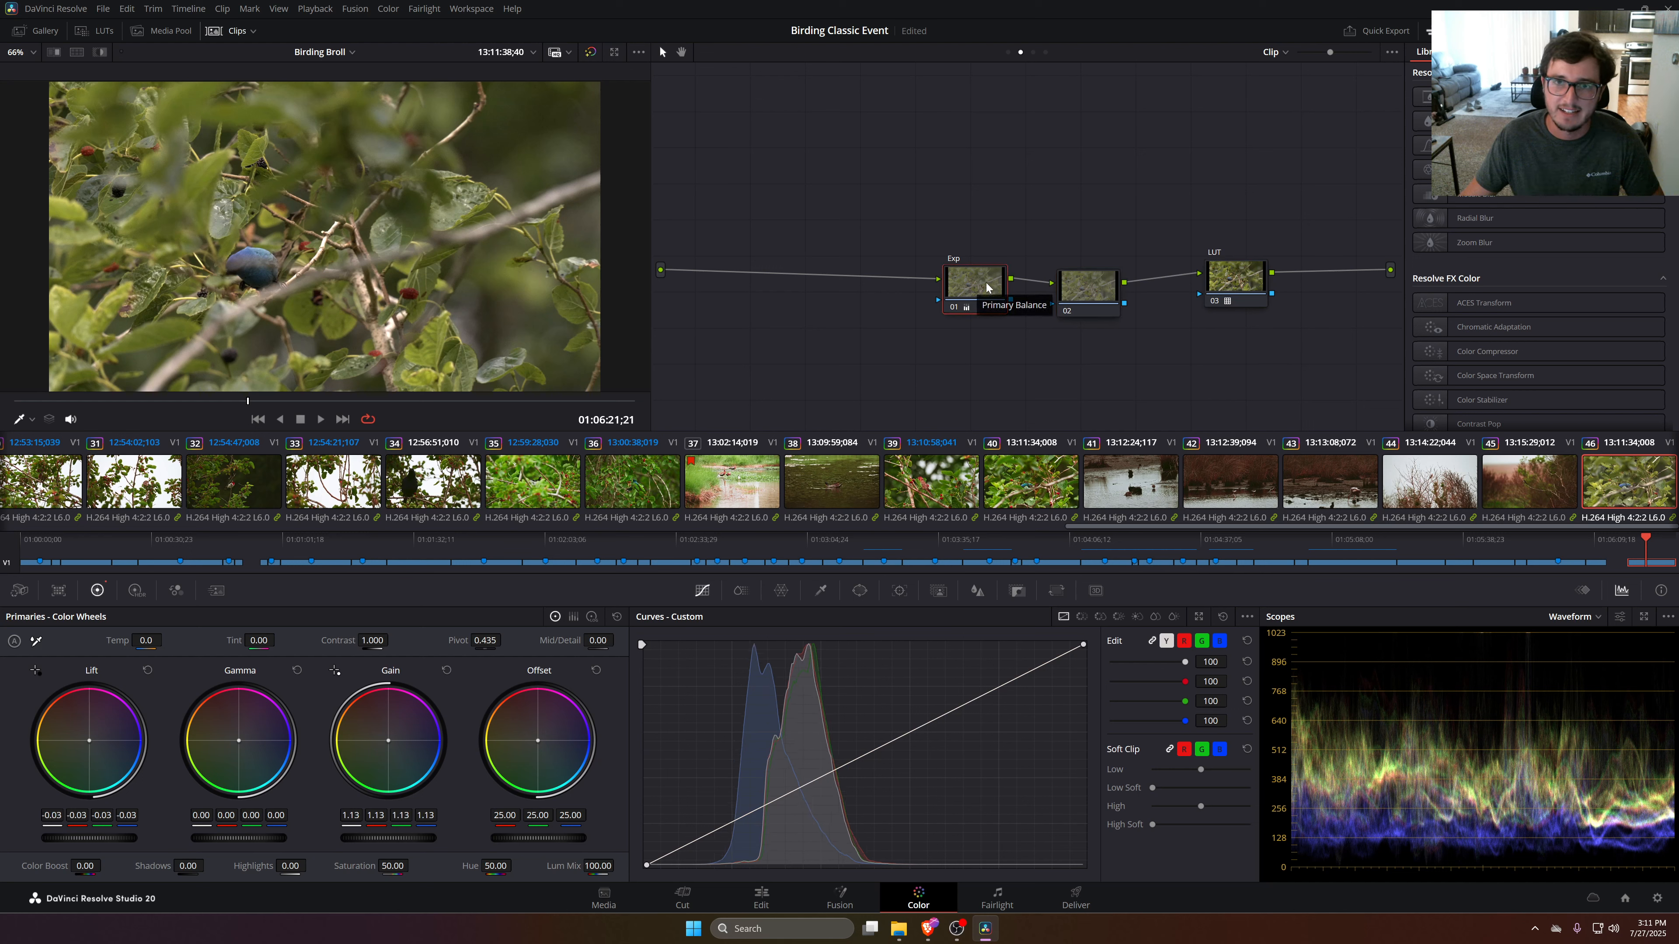
mouse_move(1092, 292)
mouse_down()
mouse_move(1078, 311)
mouse_move(1082, 298)
mouse_up()
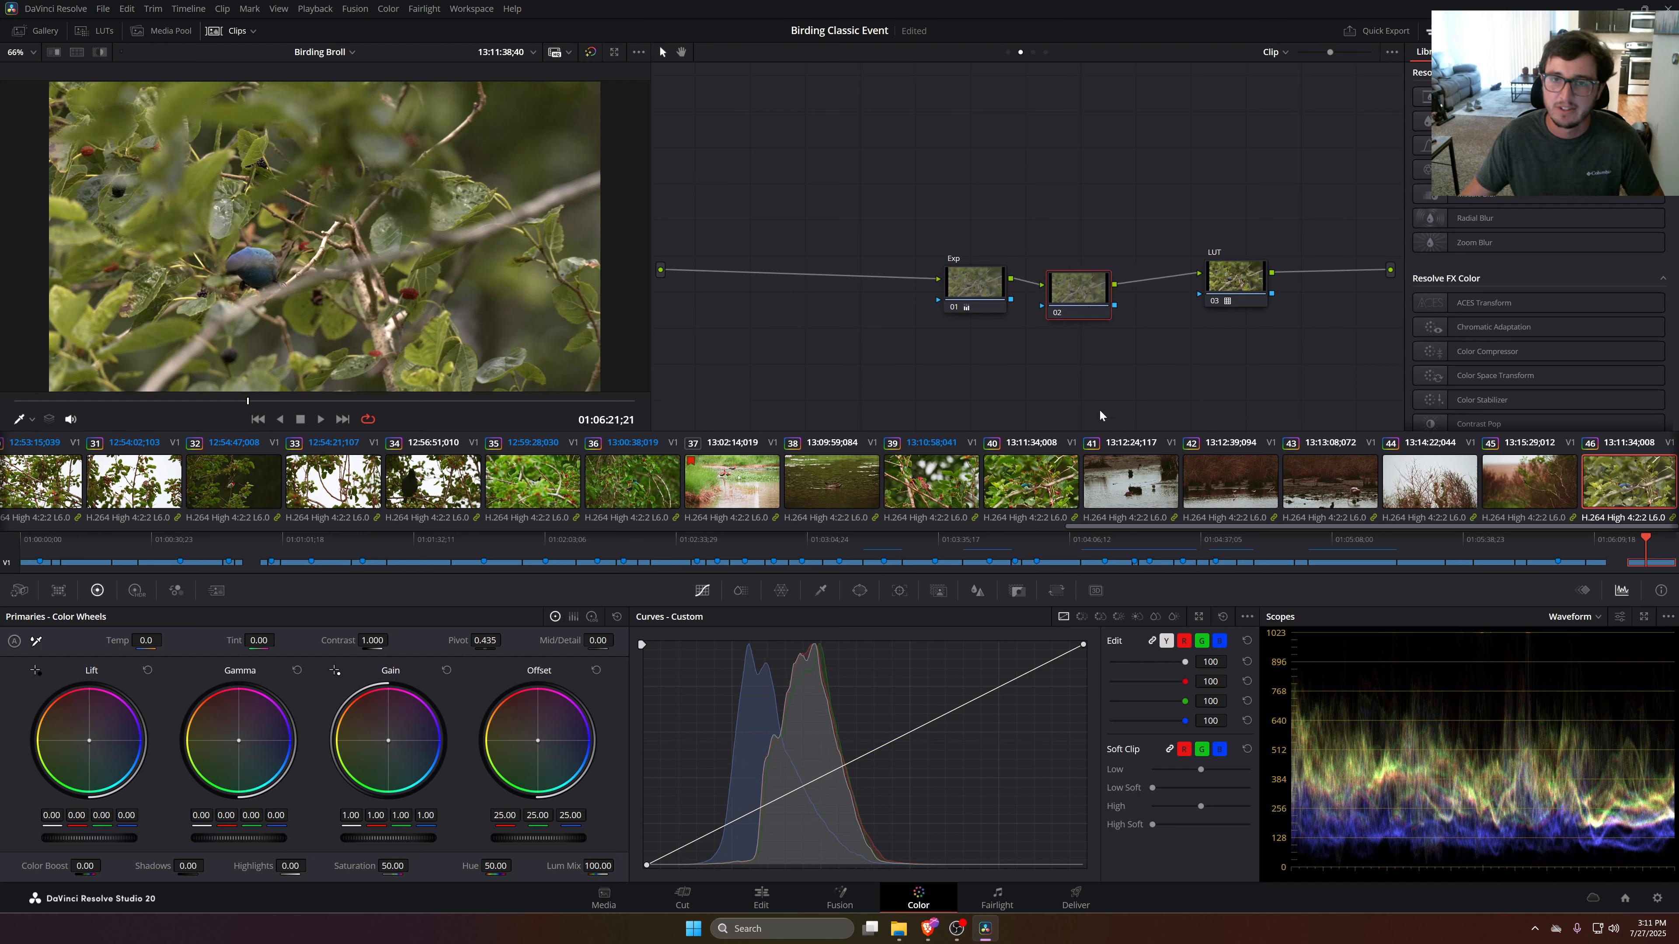
Label the new node between Exp and LUT "Sat"
right_click(1085, 294)
click(1133, 320)
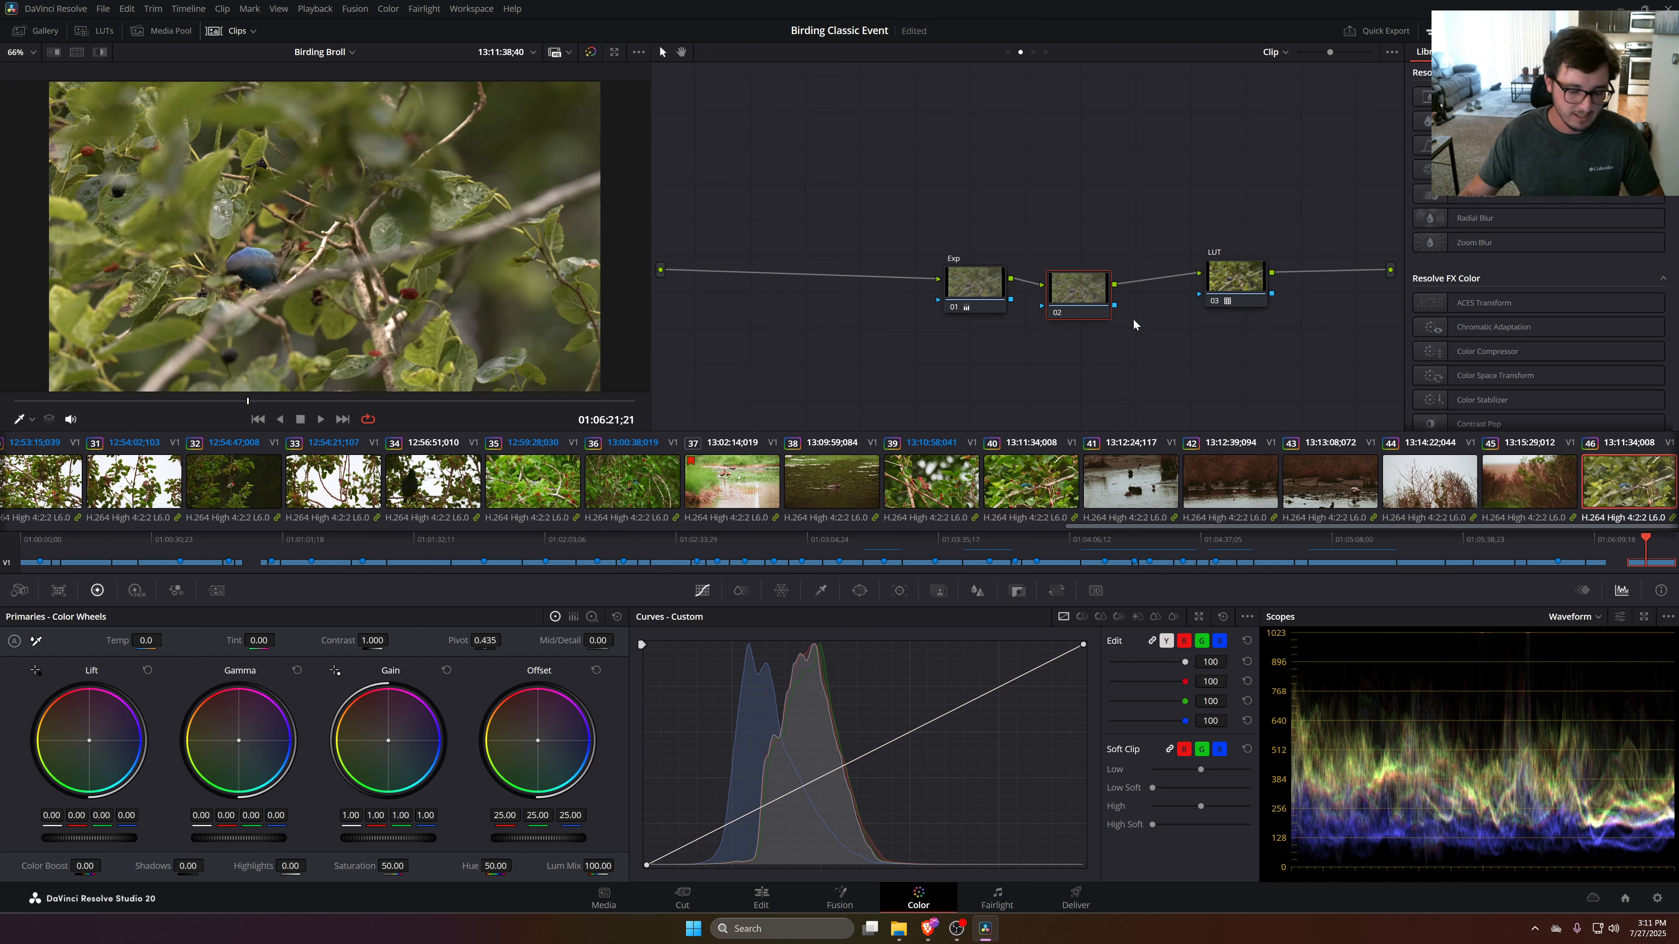
text(Sat)
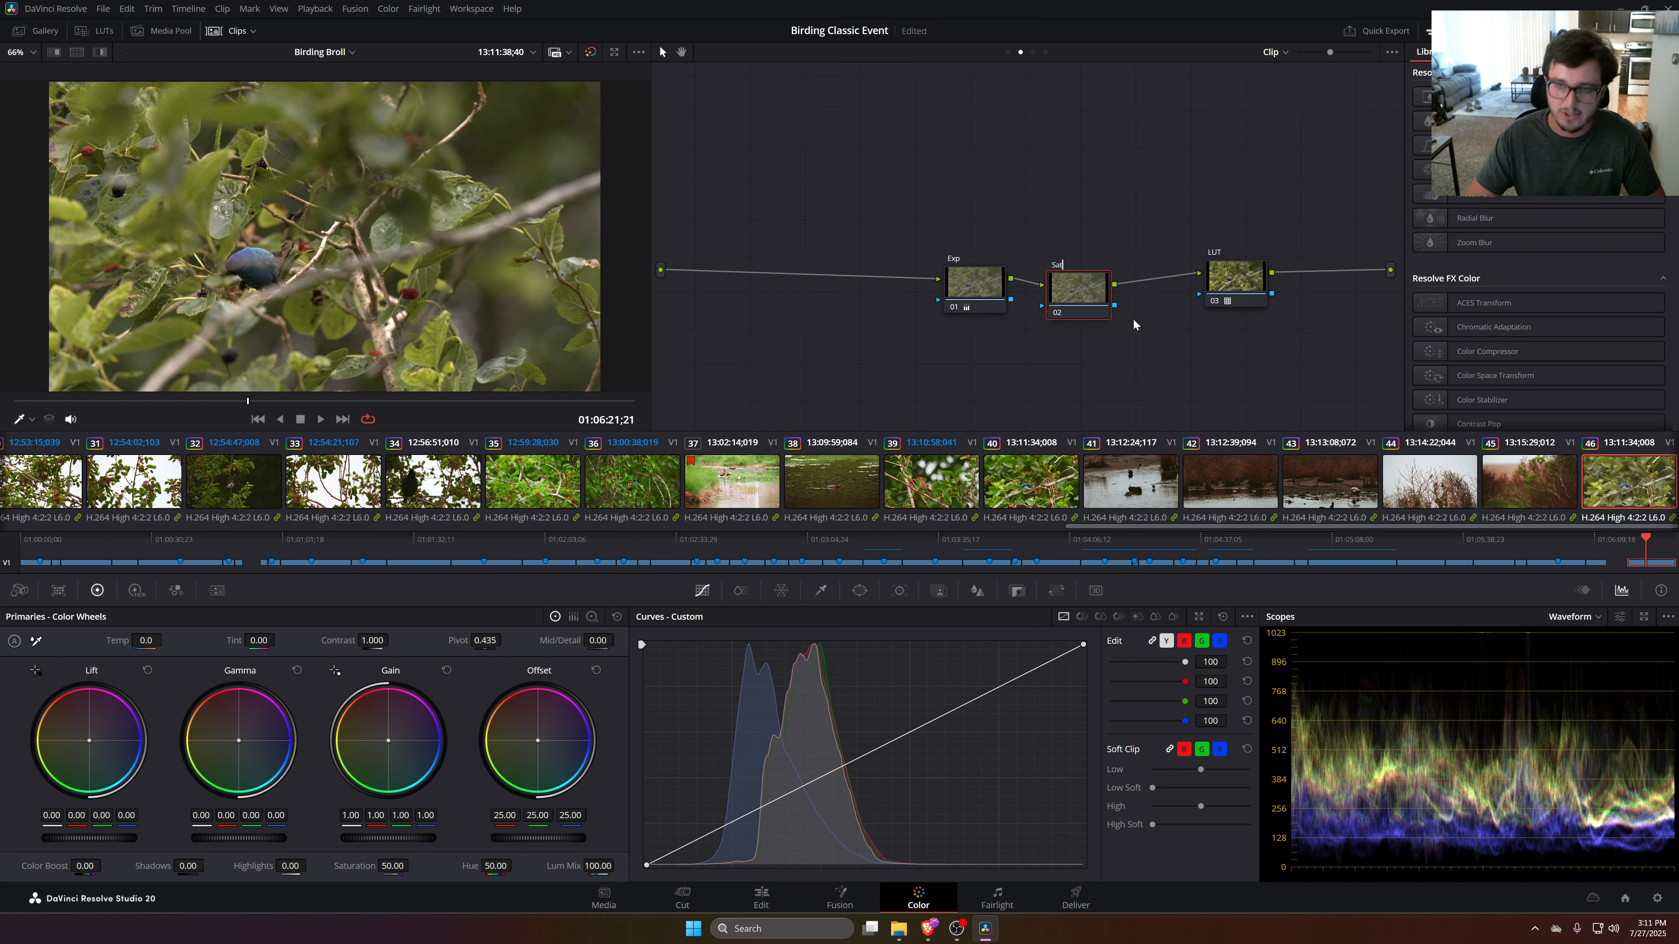
key(Return)
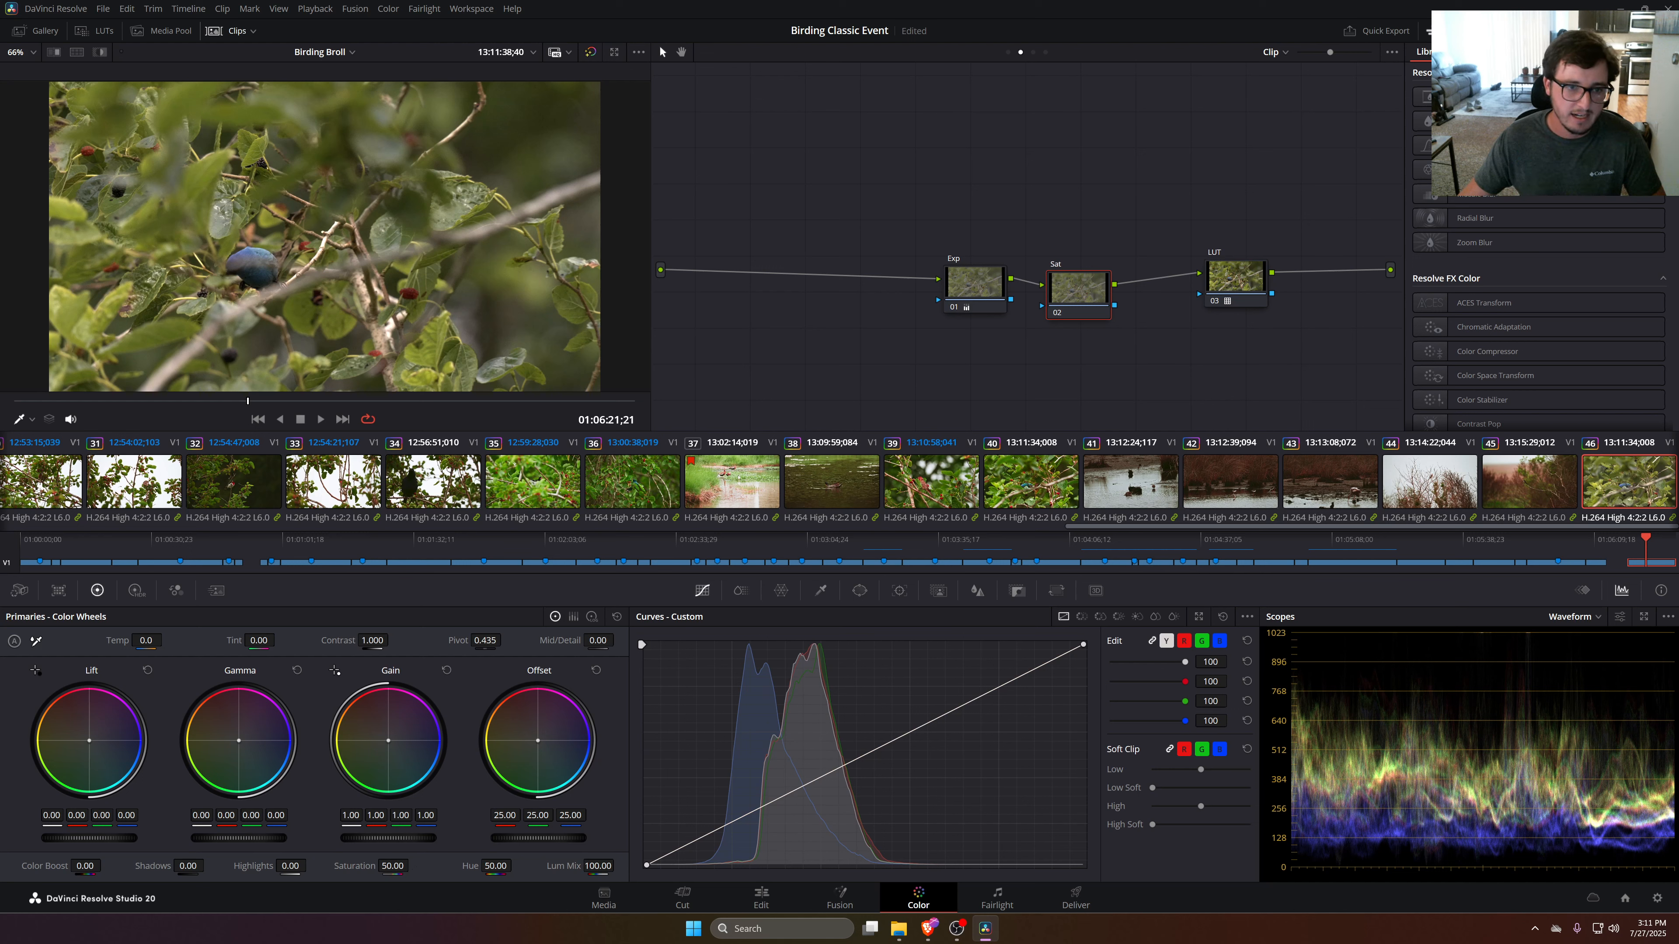
Set the Sat node's saturation to 65 and save the project
click(389, 863)
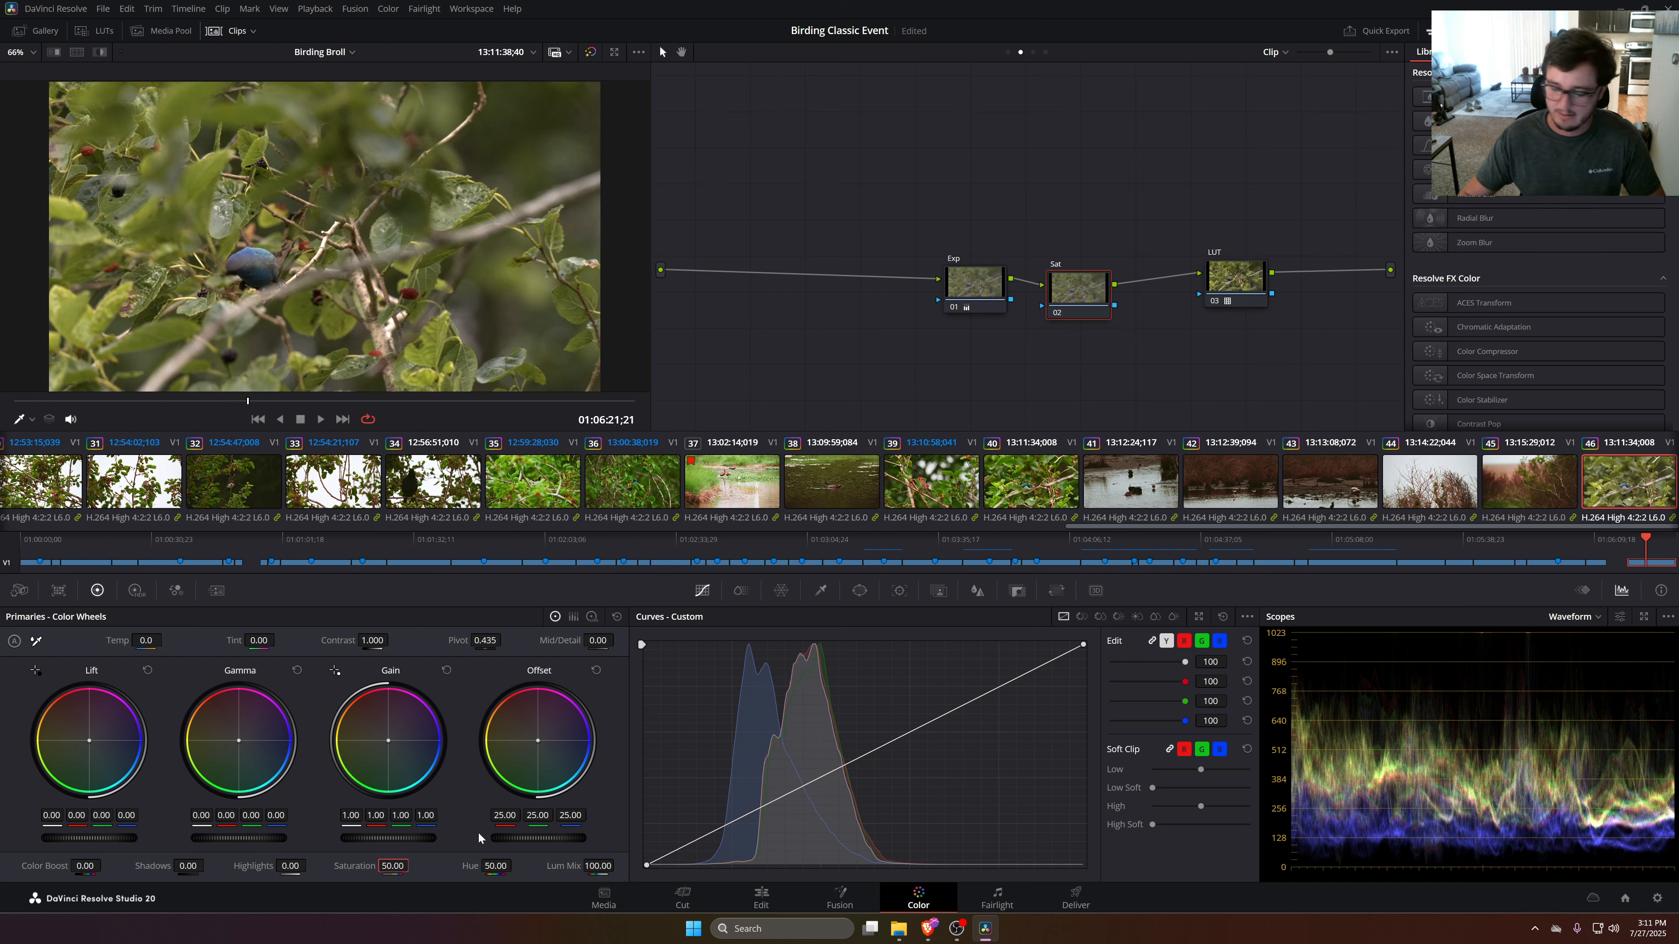
text(65)
key(Return)
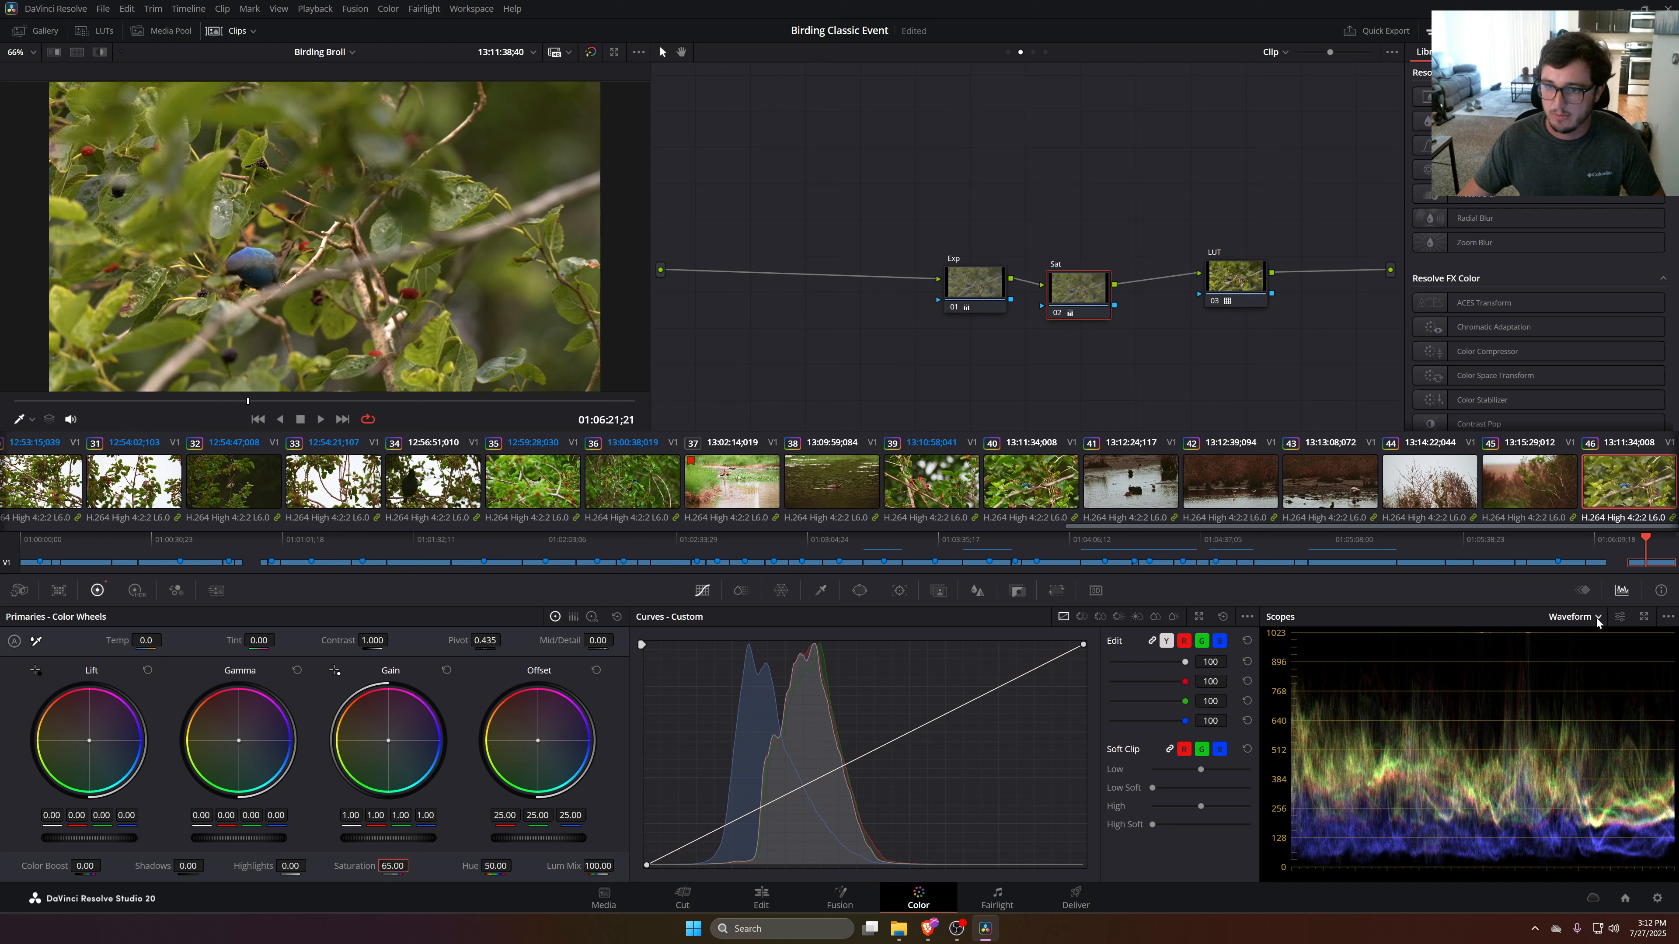
key(ctrl+s)
Switch the scopes to Vectorscope and compare the color spread with the Sat node disabled and enabled
click(1599, 619)
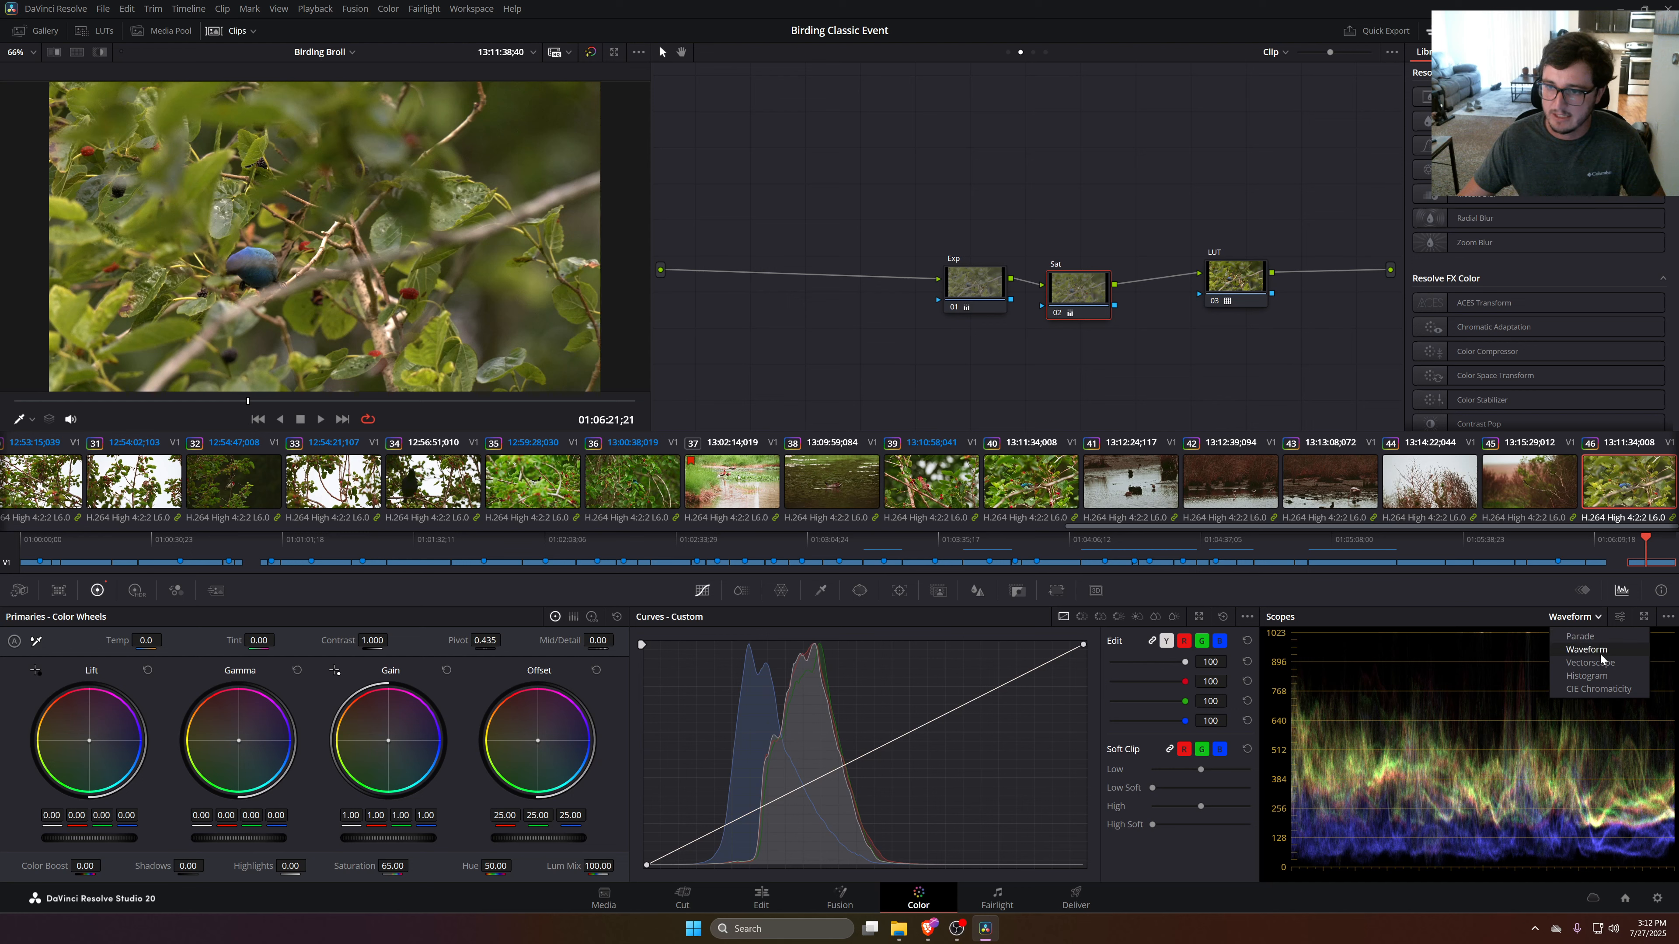
click(1589, 663)
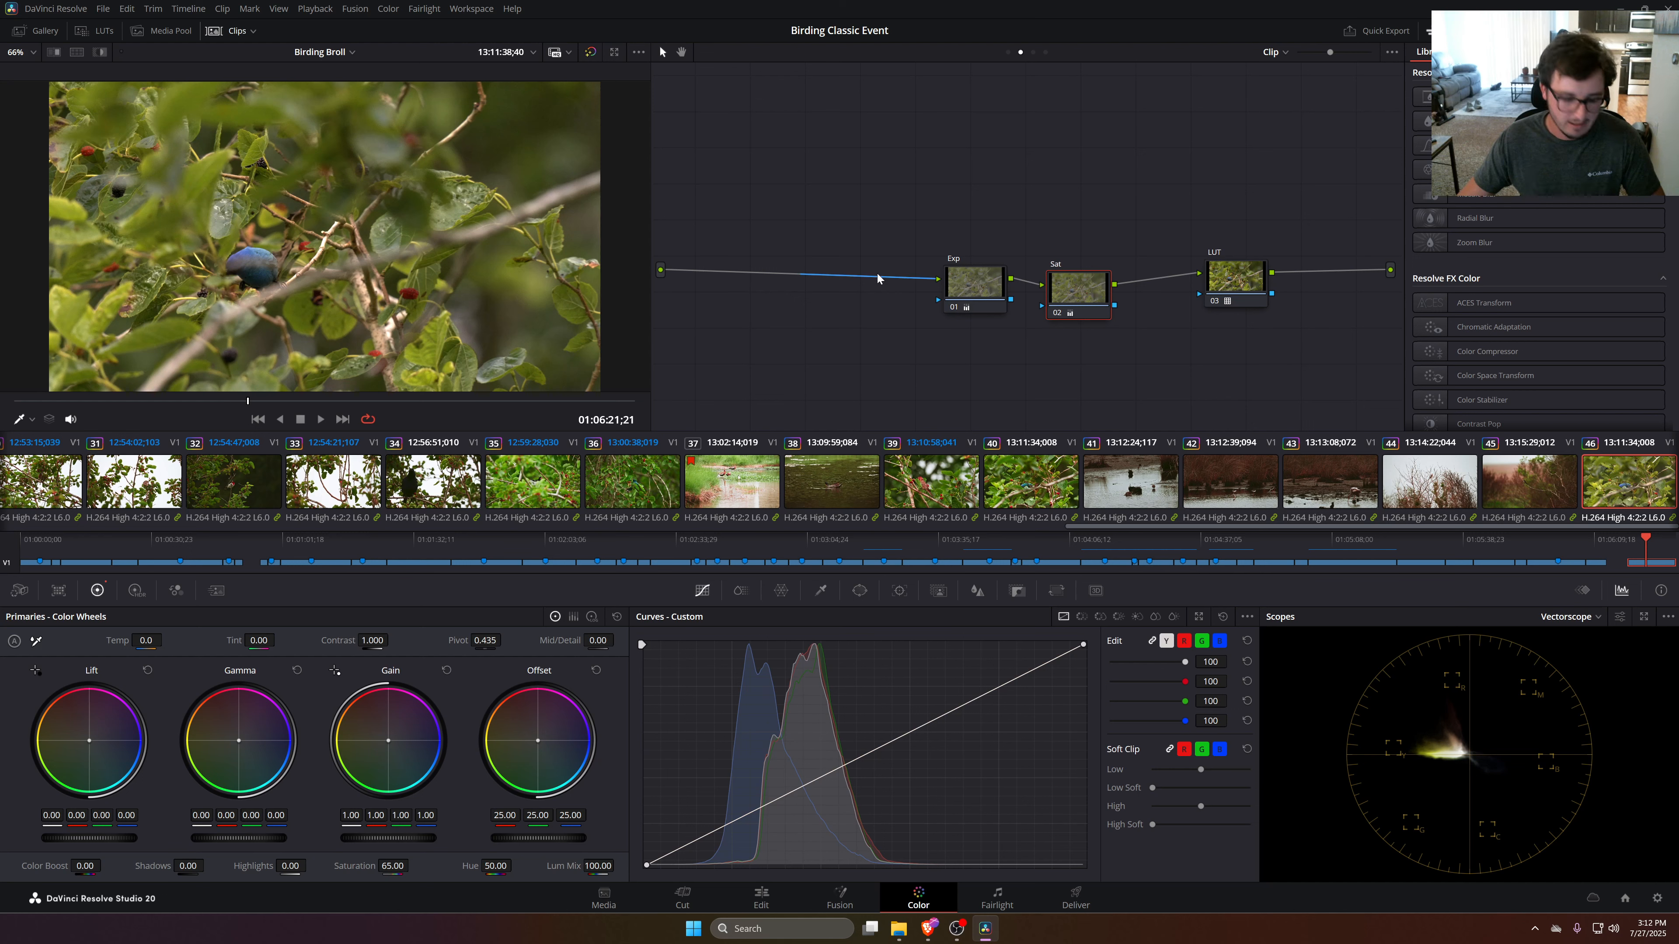
key(ctrl+d)
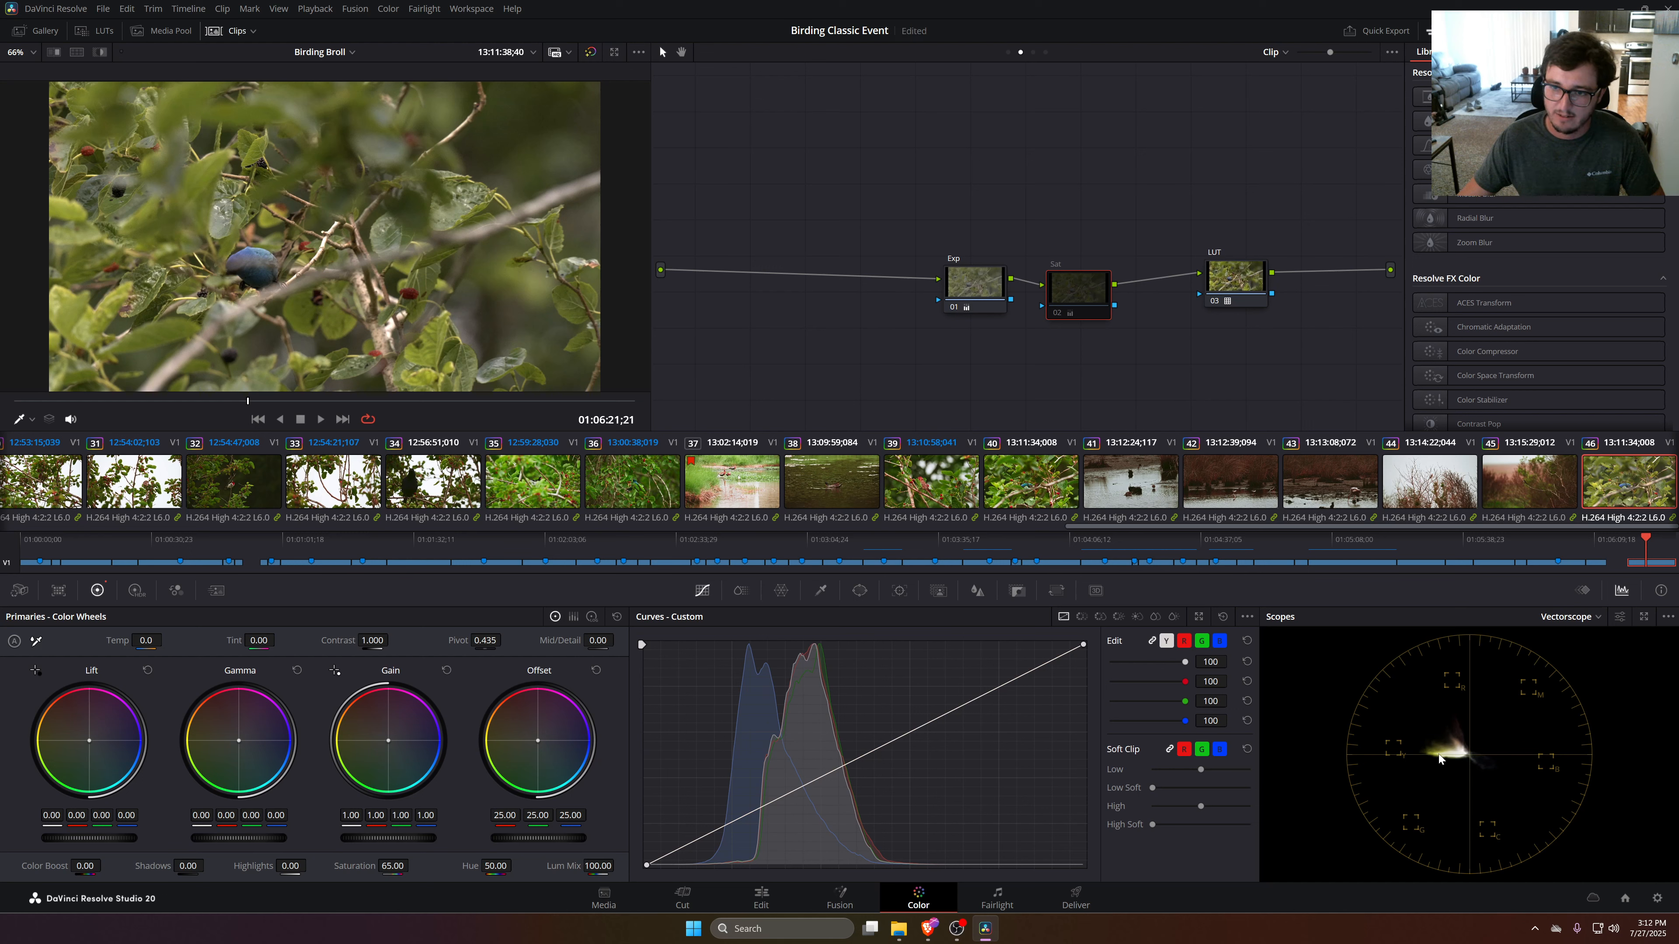
key(ctrl+d)
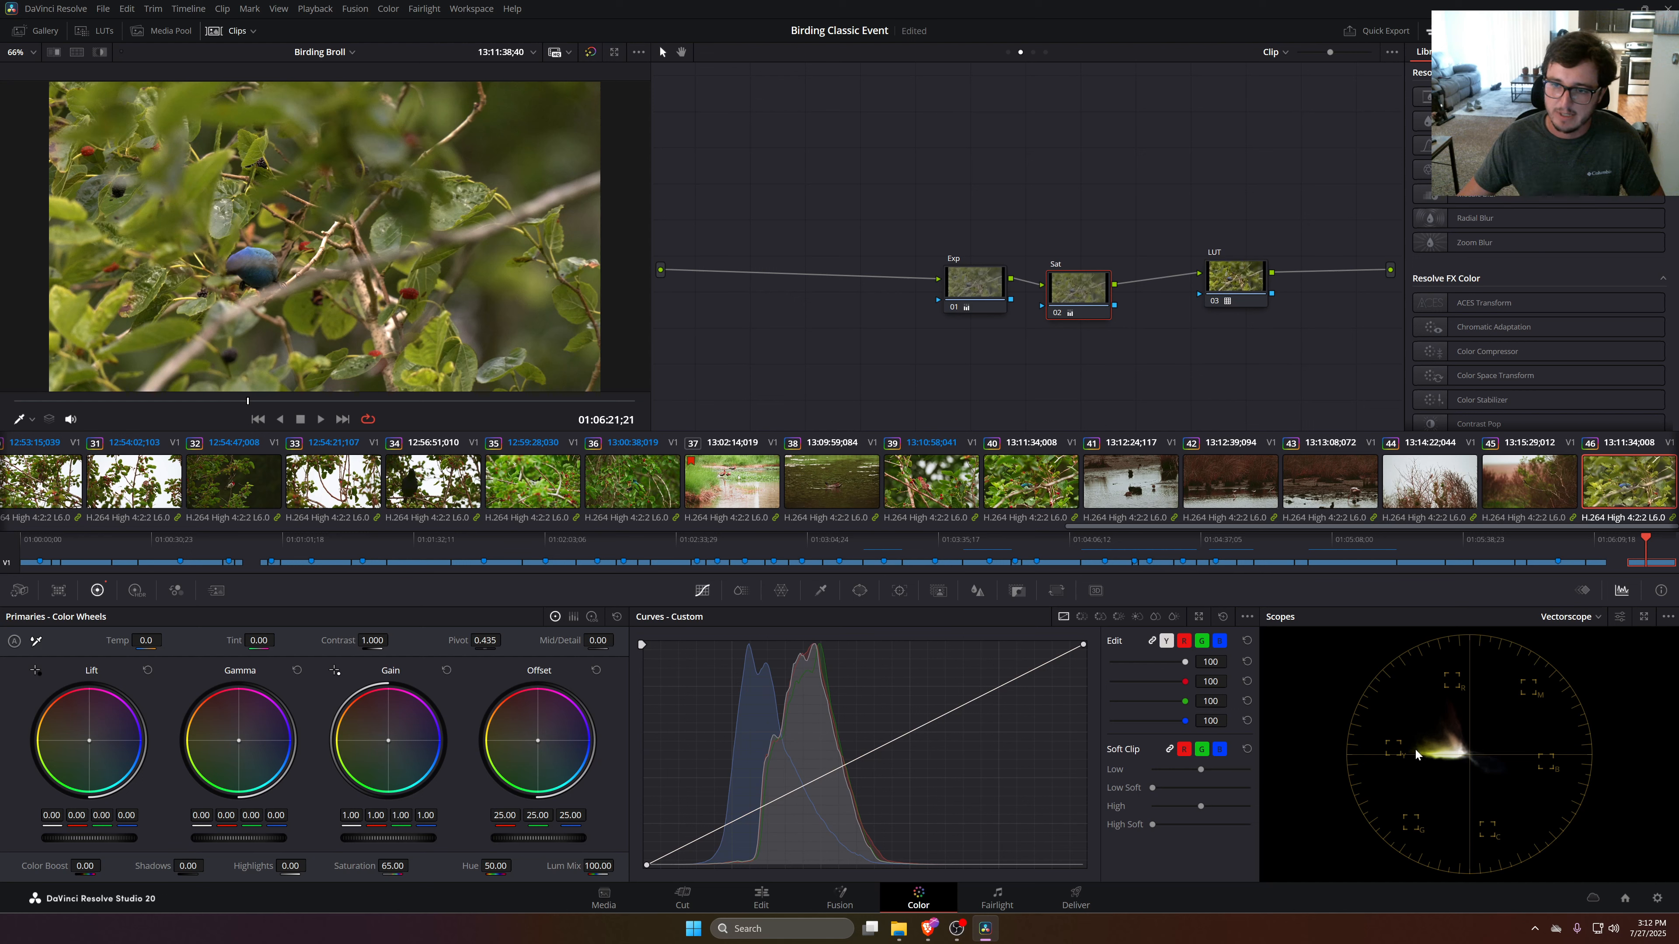
key(ctrl+d)
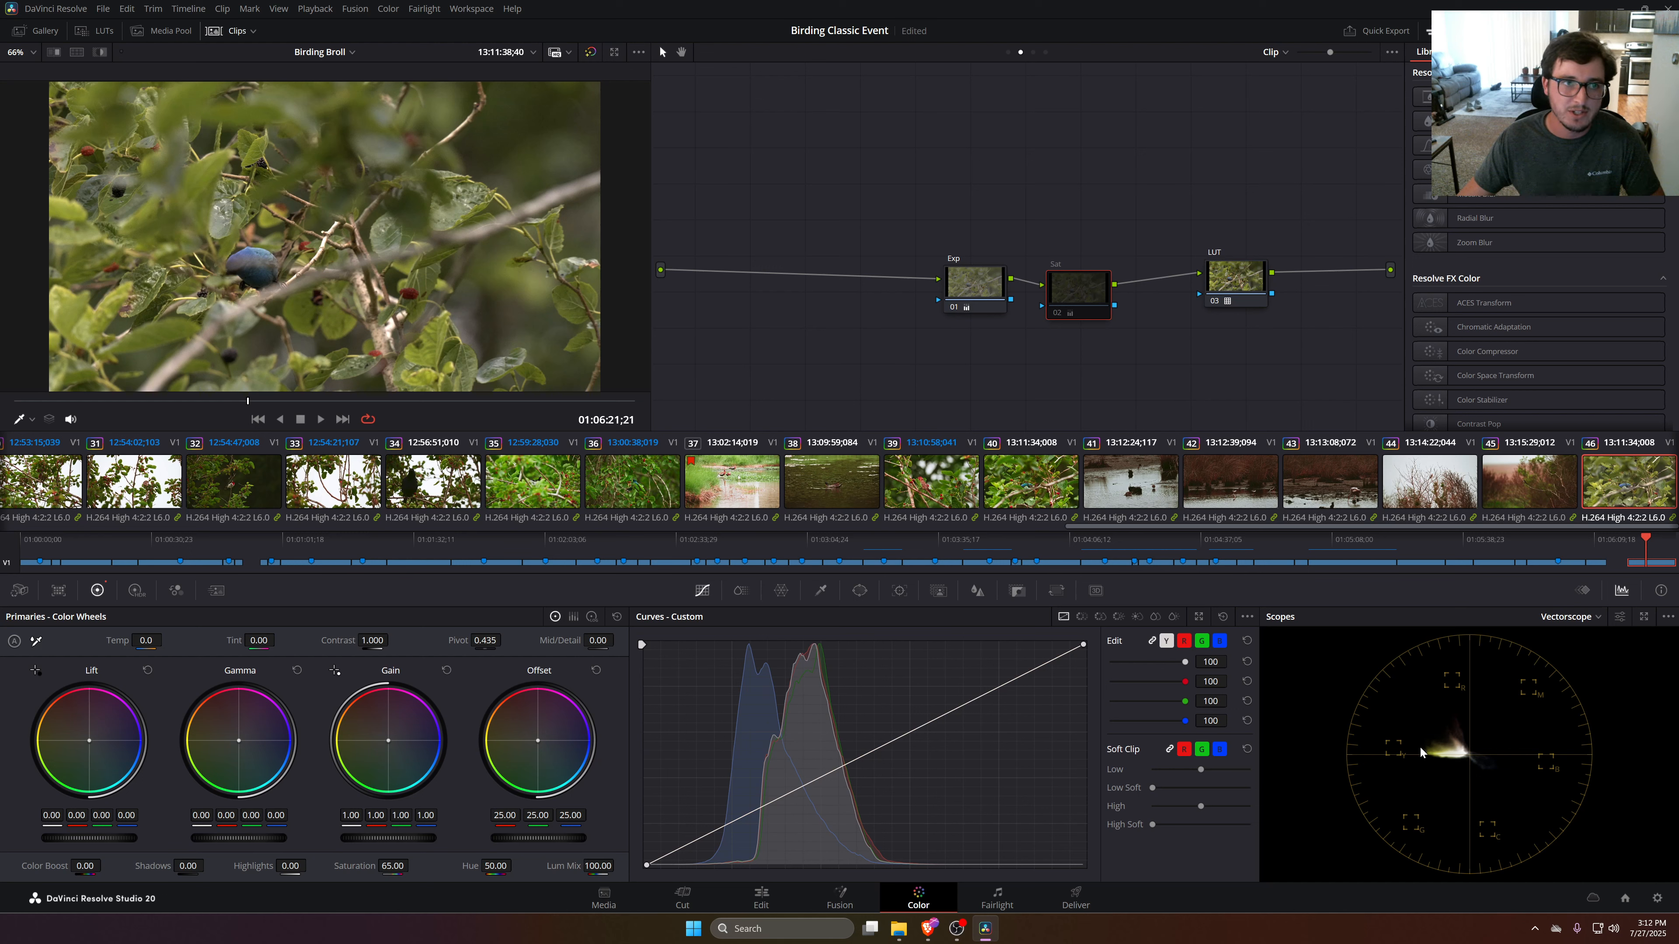
key(ctrl+d)
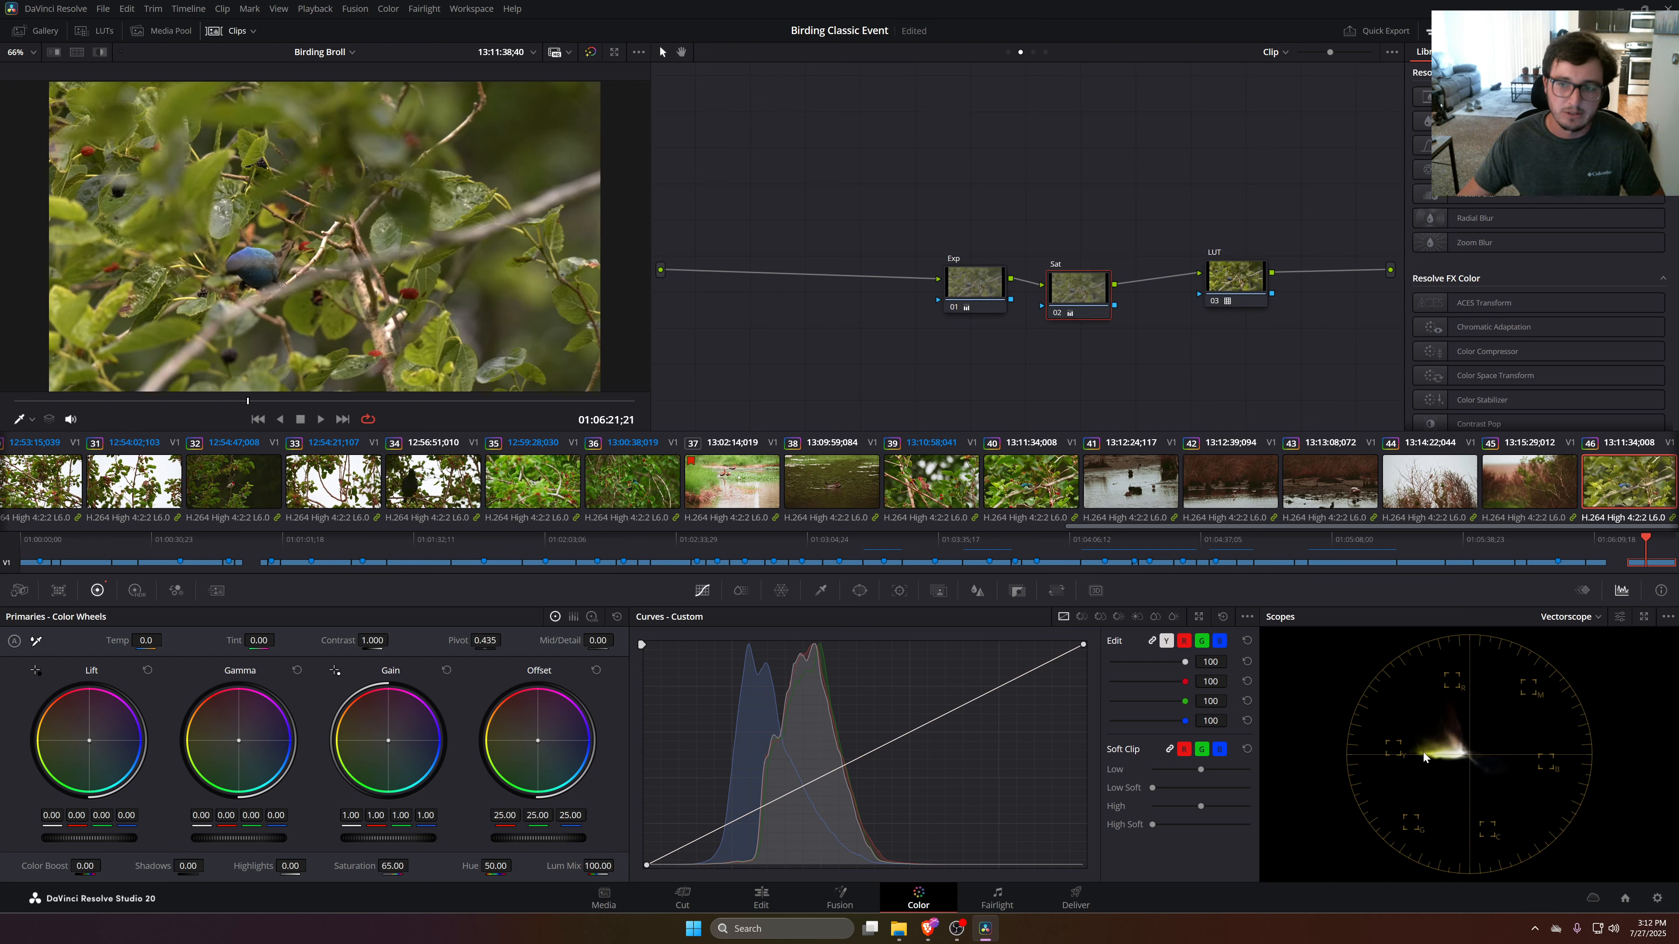
key(ctrl+d)
key(ctrl+d)
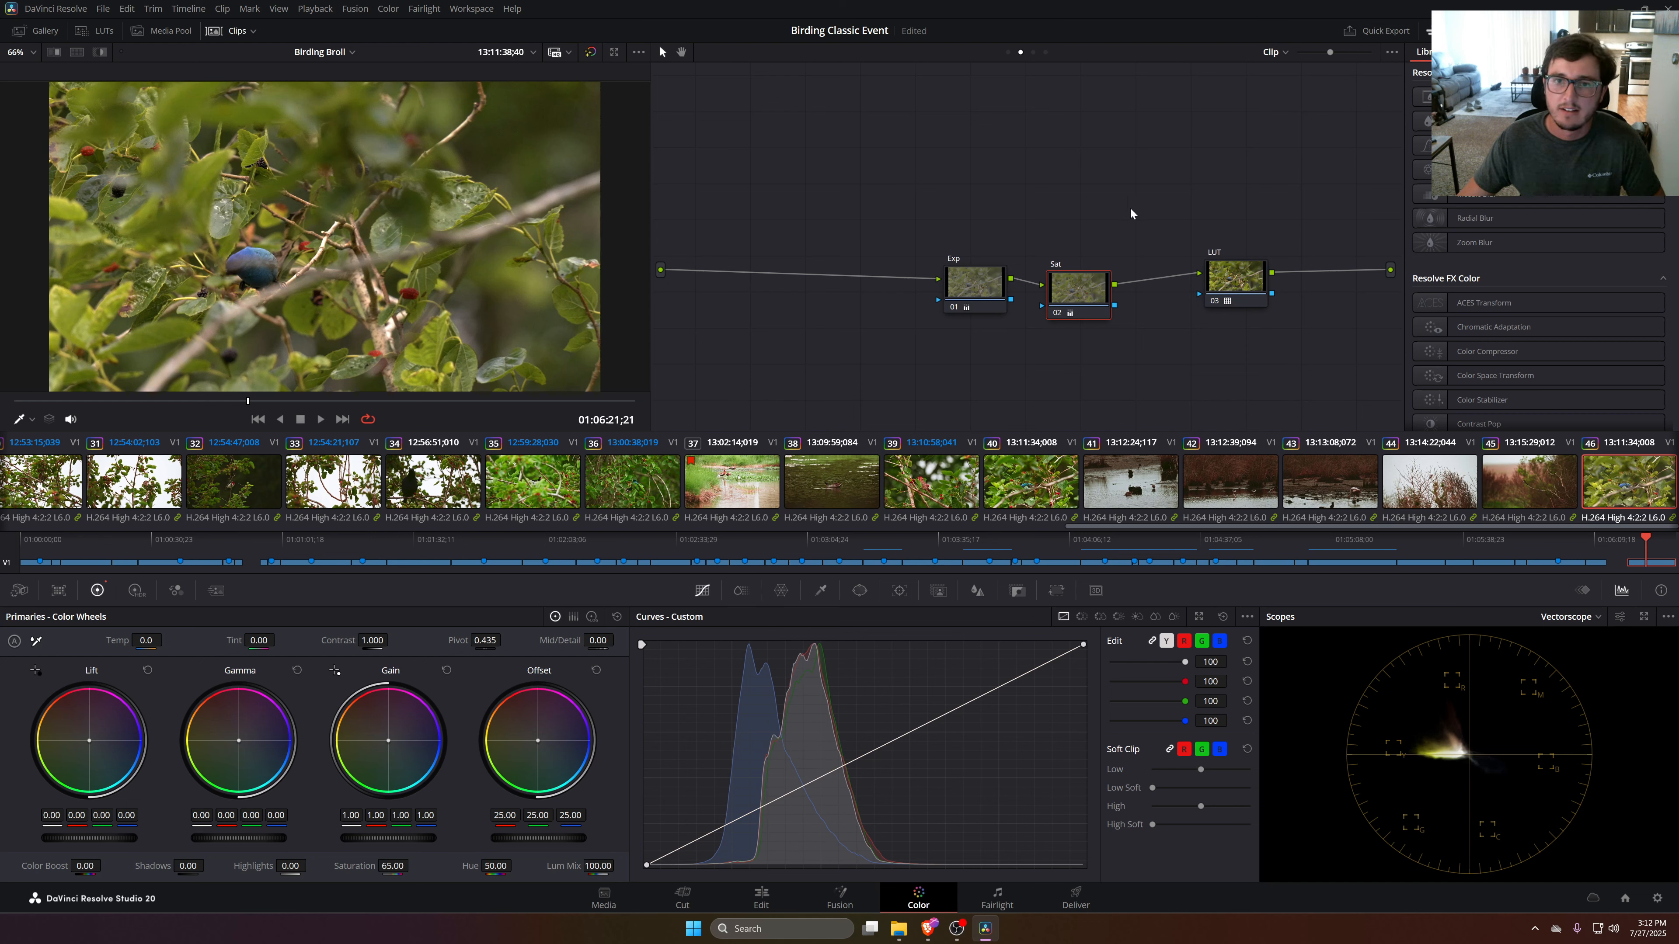
Nudge the Exp, Sat and LUT nodes into a more even row, and compare the image with Sat and Exp bypassed and active
mouse_move(1073, 306)
mouse_down()
mouse_move(1119, 305)
mouse_move(1095, 306)
mouse_up()
drag(1204, 304, 1202, 301)
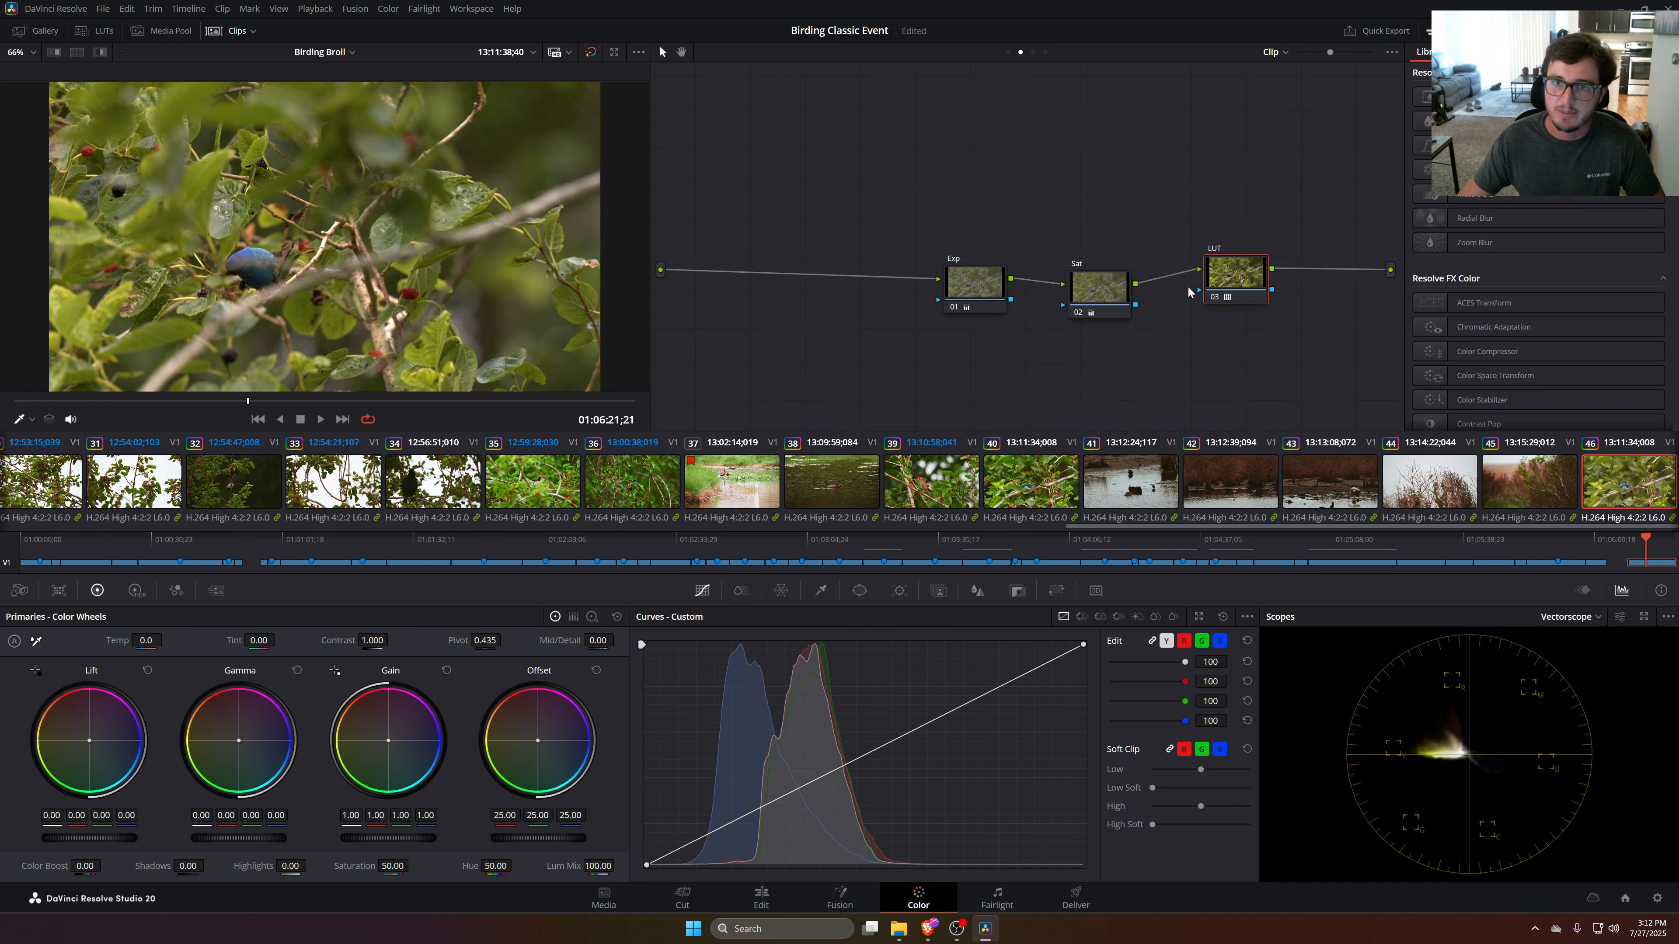
drag(1093, 298, 1092, 302)
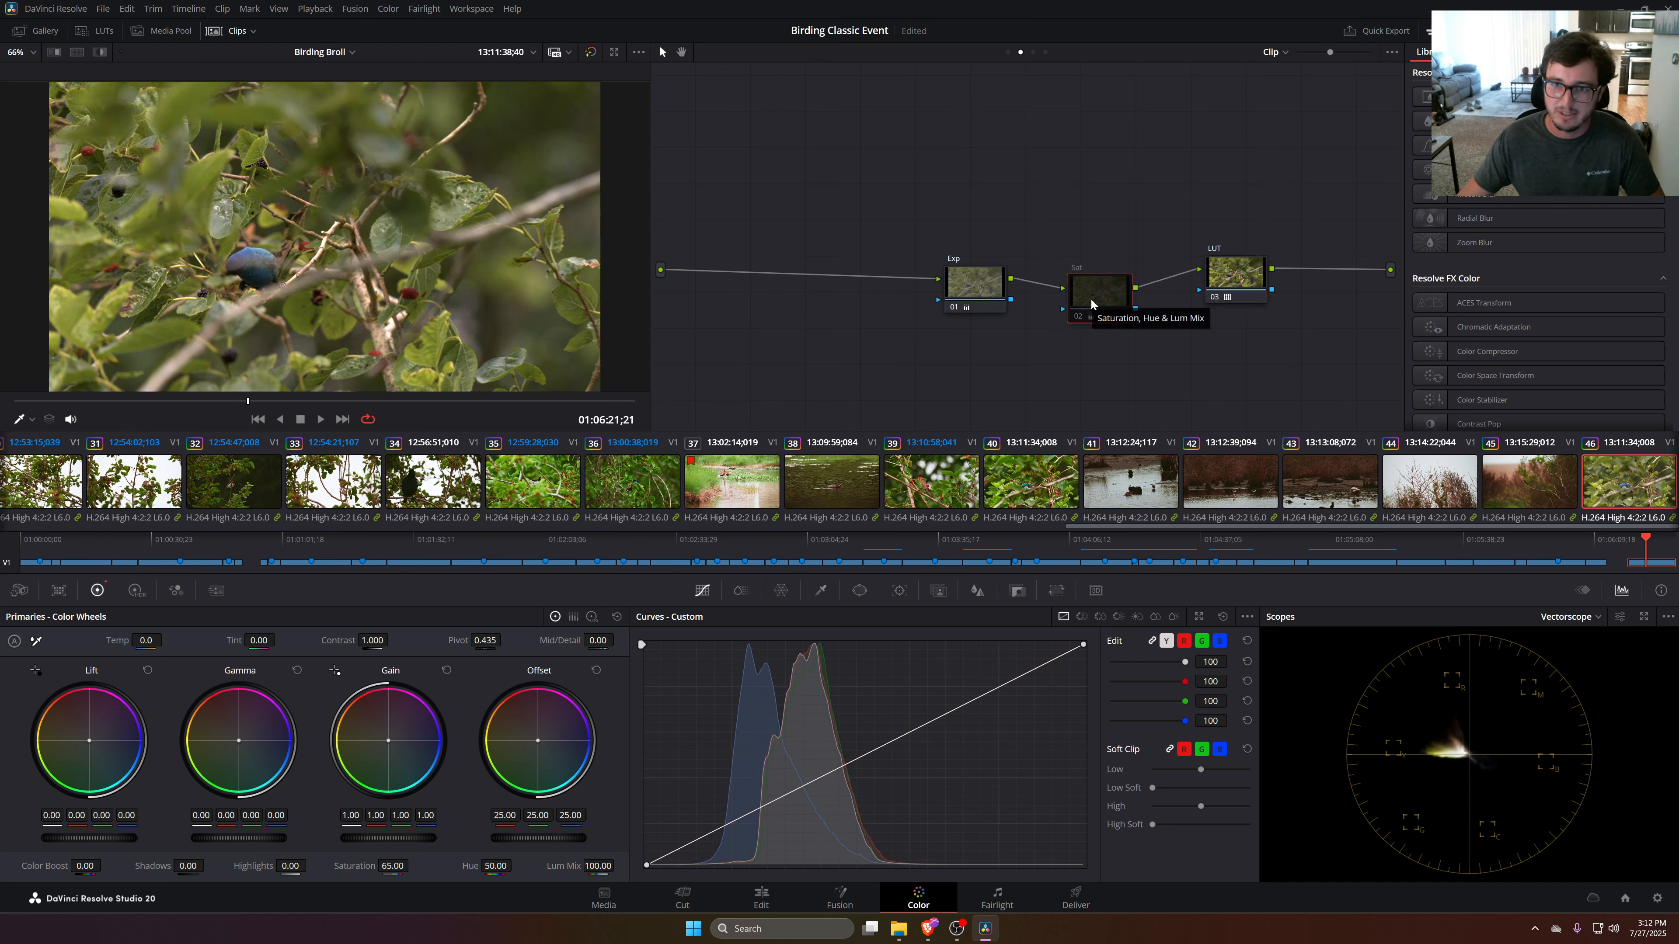
drag(968, 296, 970, 304)
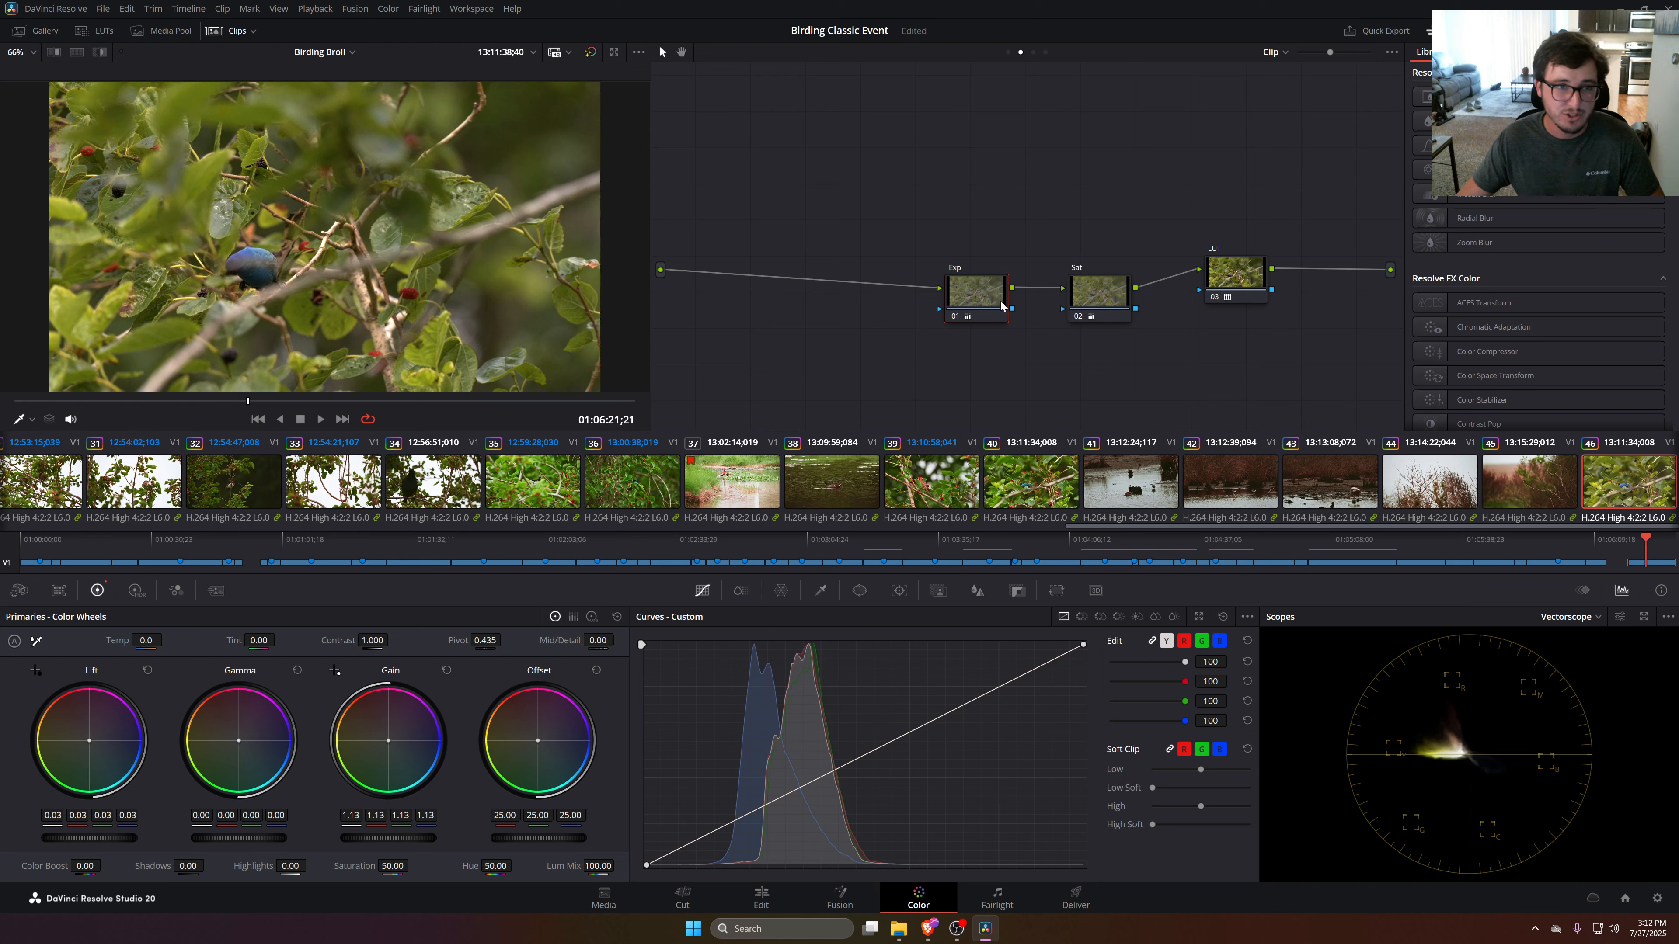
drag(963, 301, 956, 291)
key(ctrl+d)
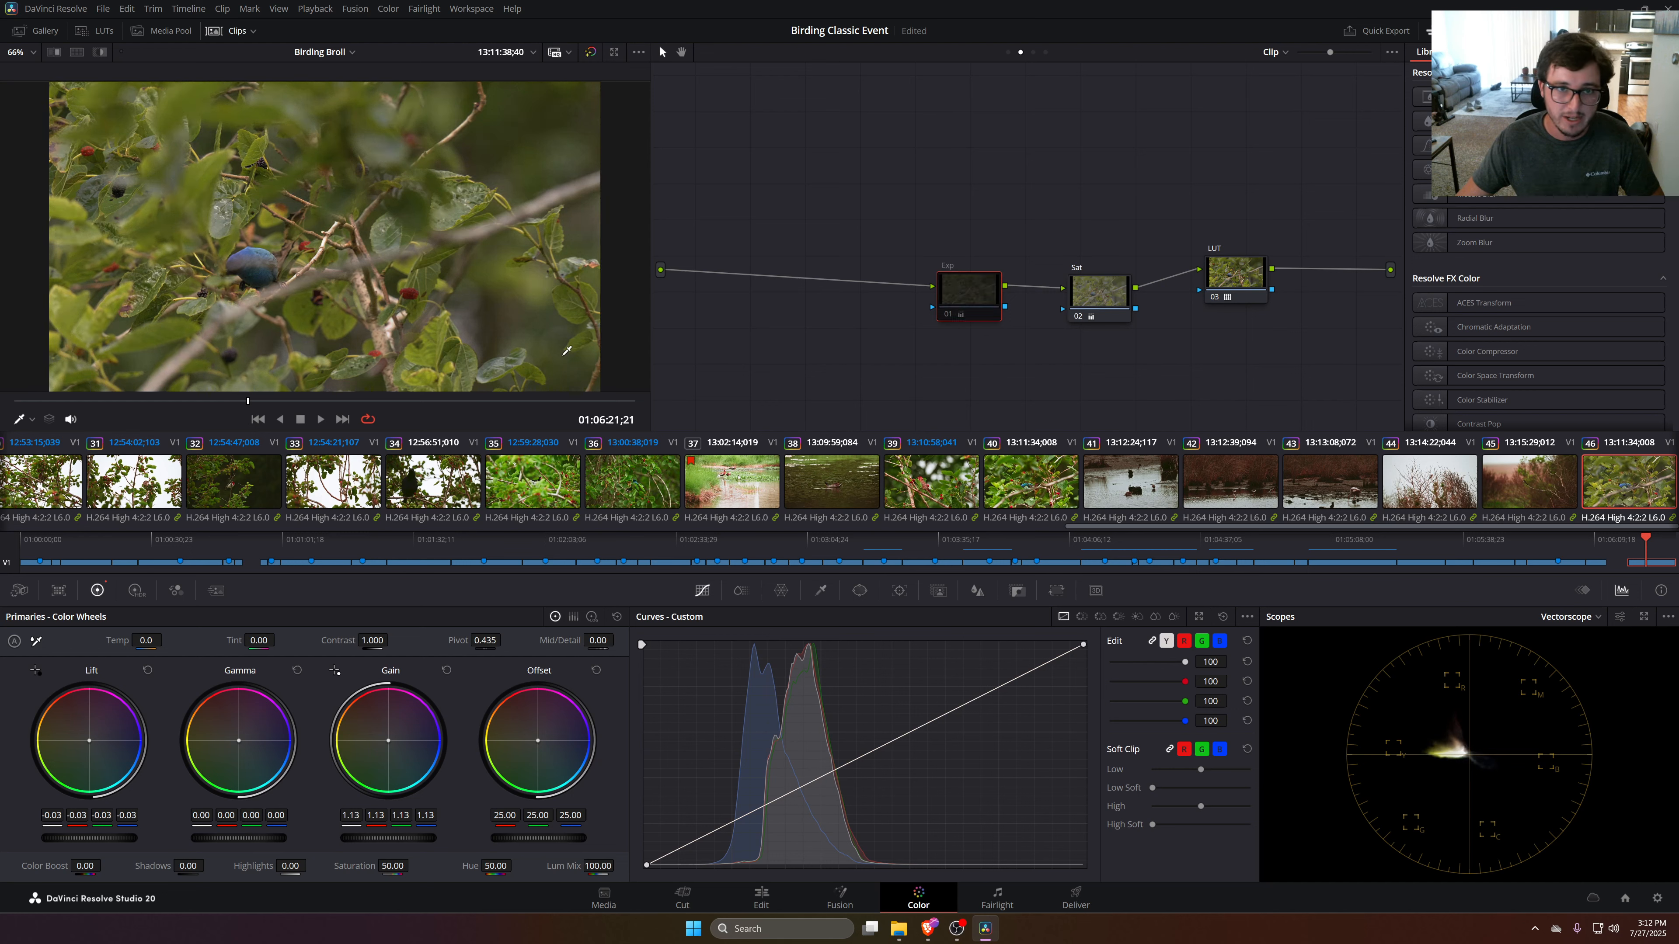
key(ctrl+d)
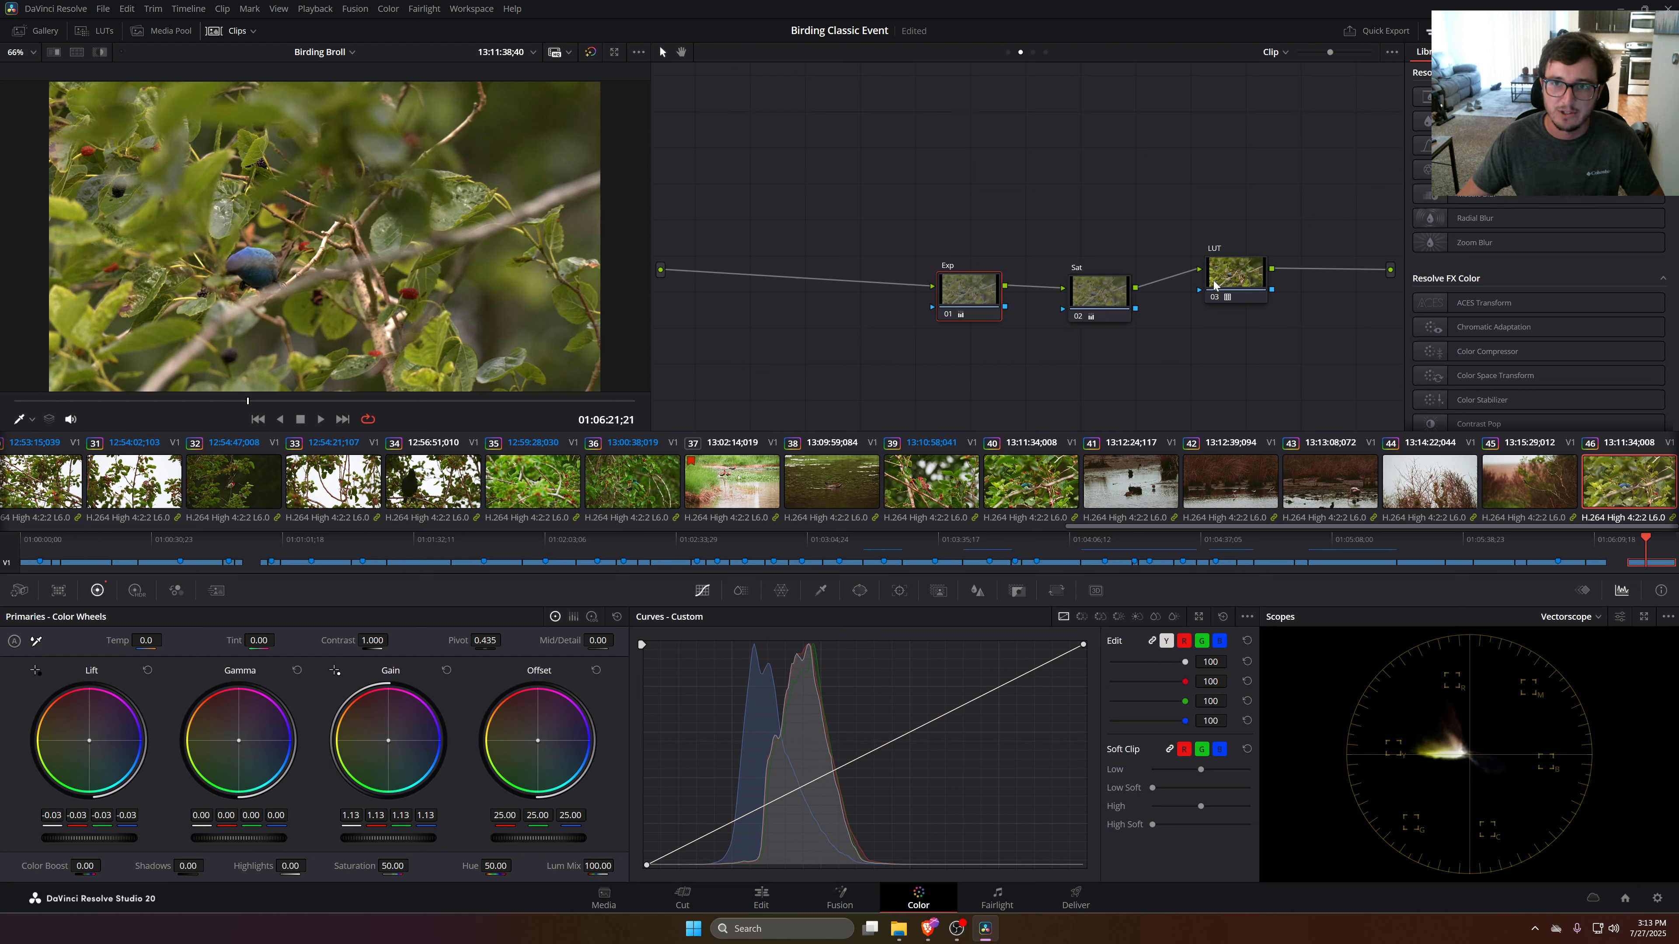
Shift the Exp, Sat and LUT nodes toward the source and align them in an evenly spaced row between input and output
drag(1224, 271, 935, 277)
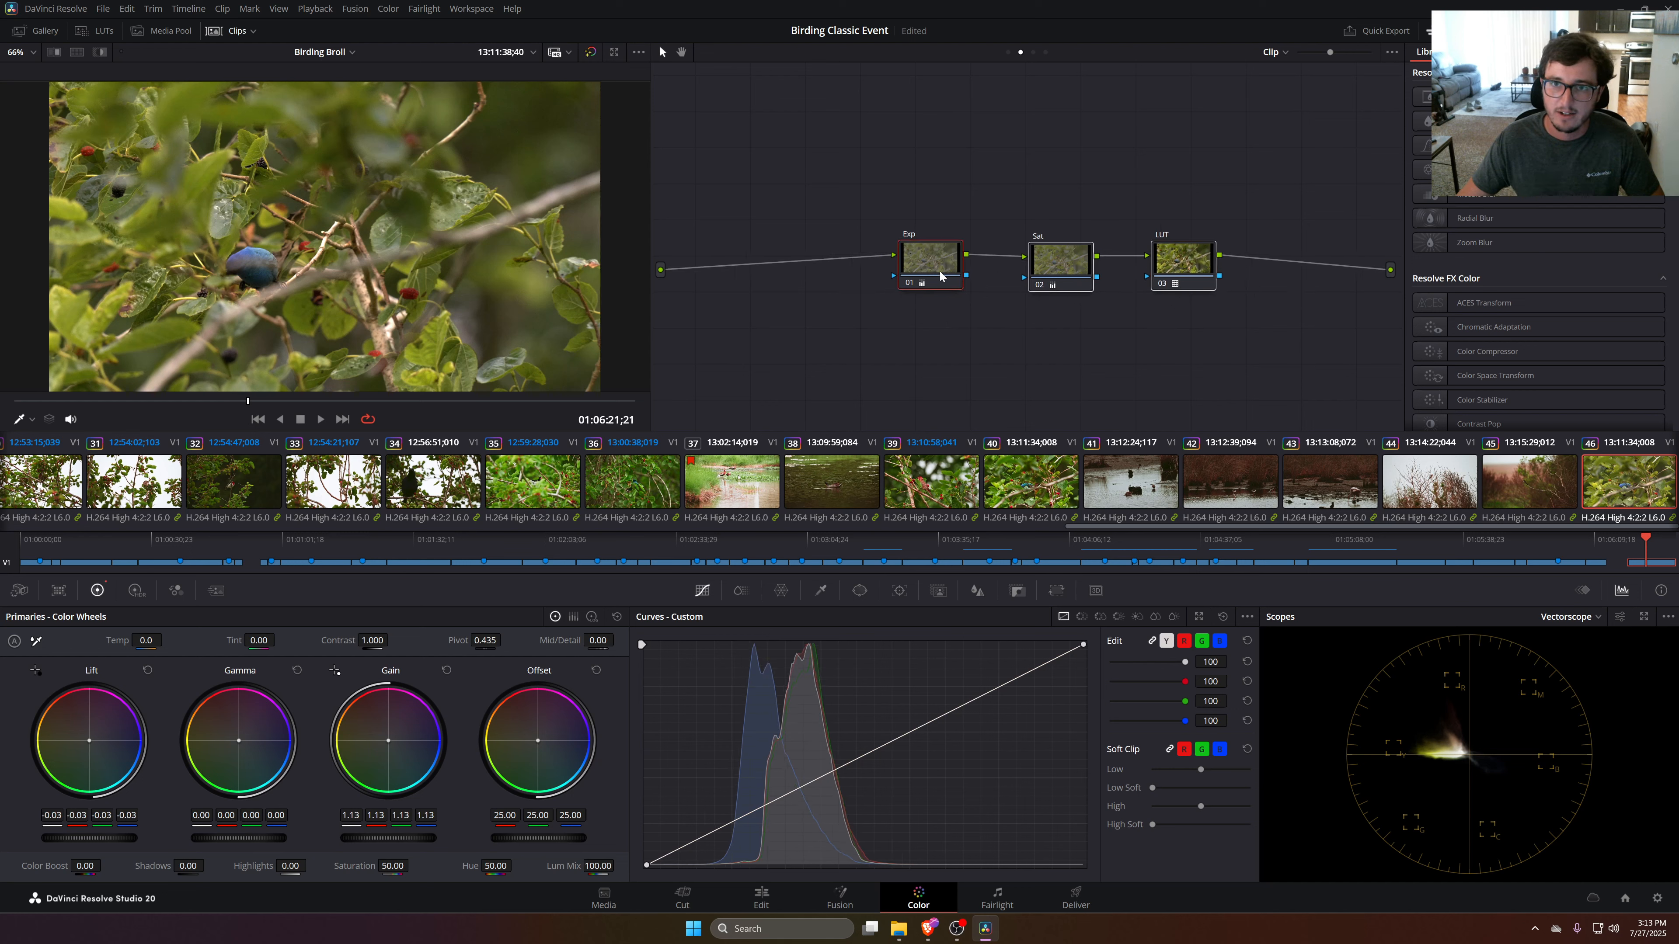
click(1044, 356)
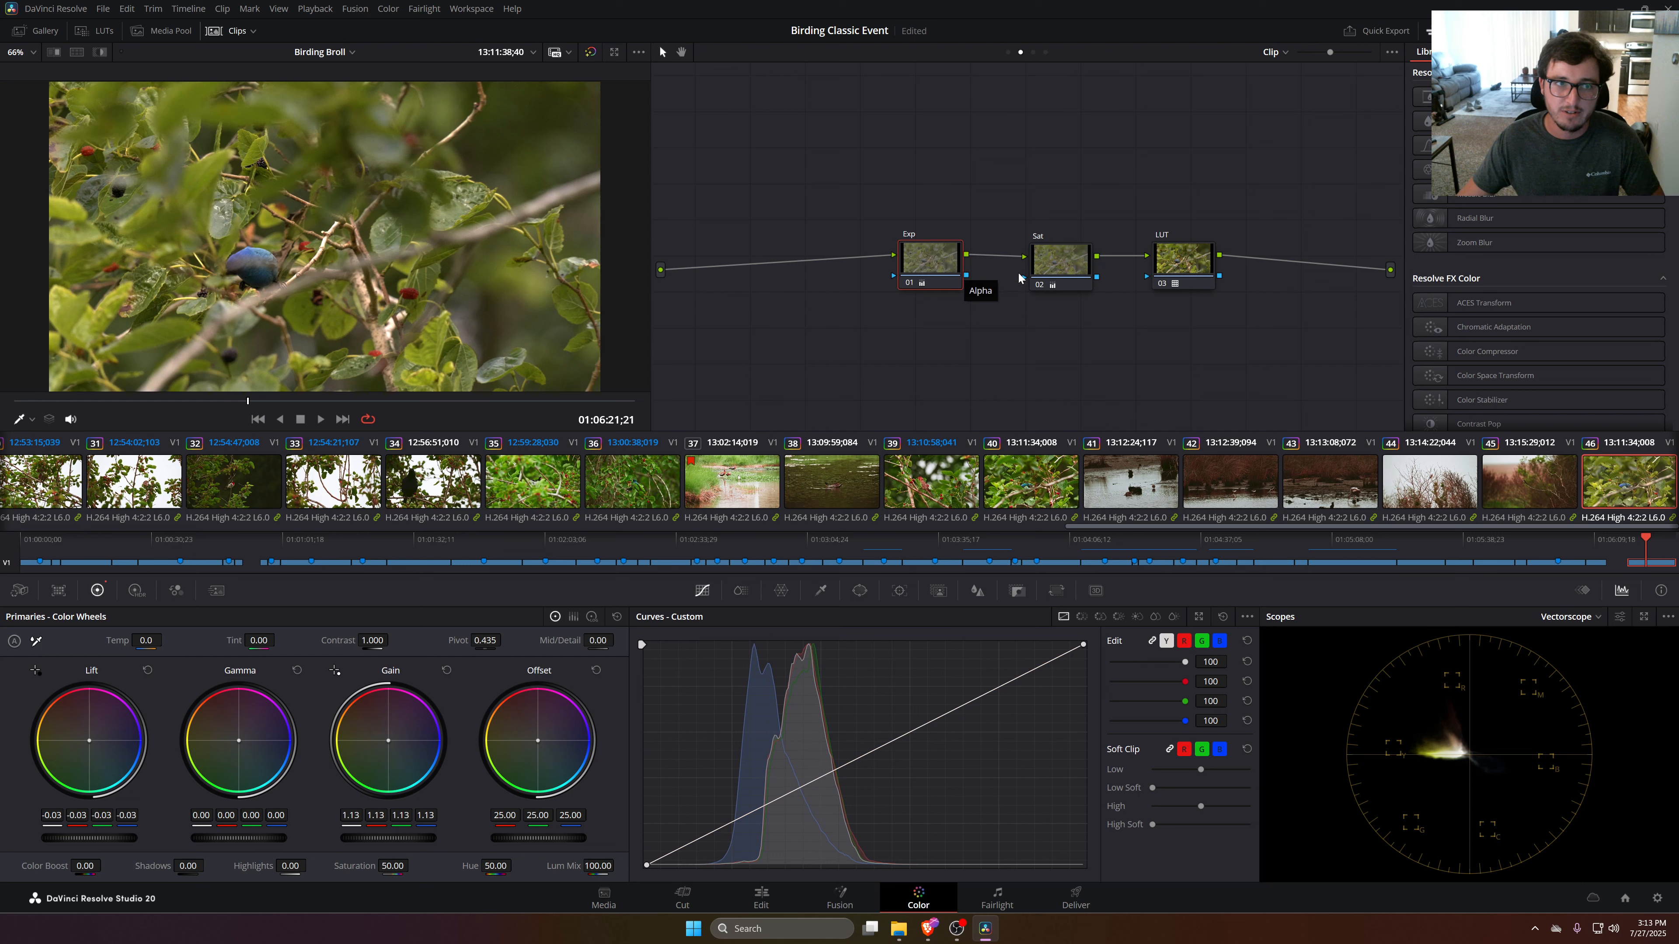
drag(1078, 261, 1082, 257)
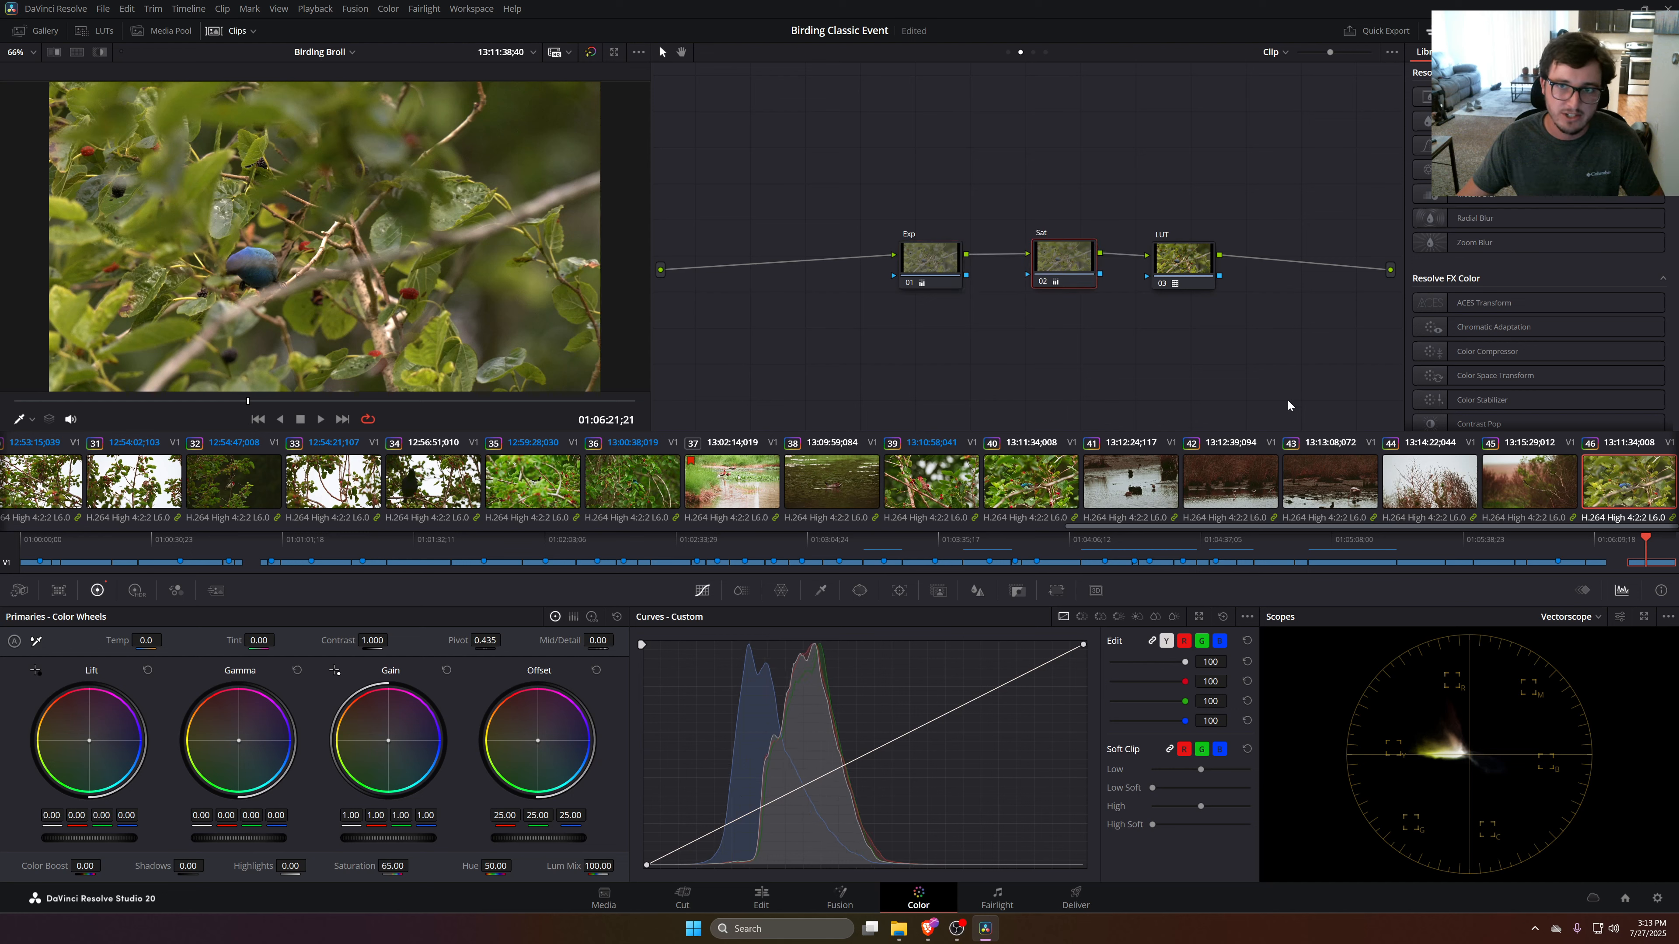
drag(1201, 272, 921, 285)
click(1030, 324)
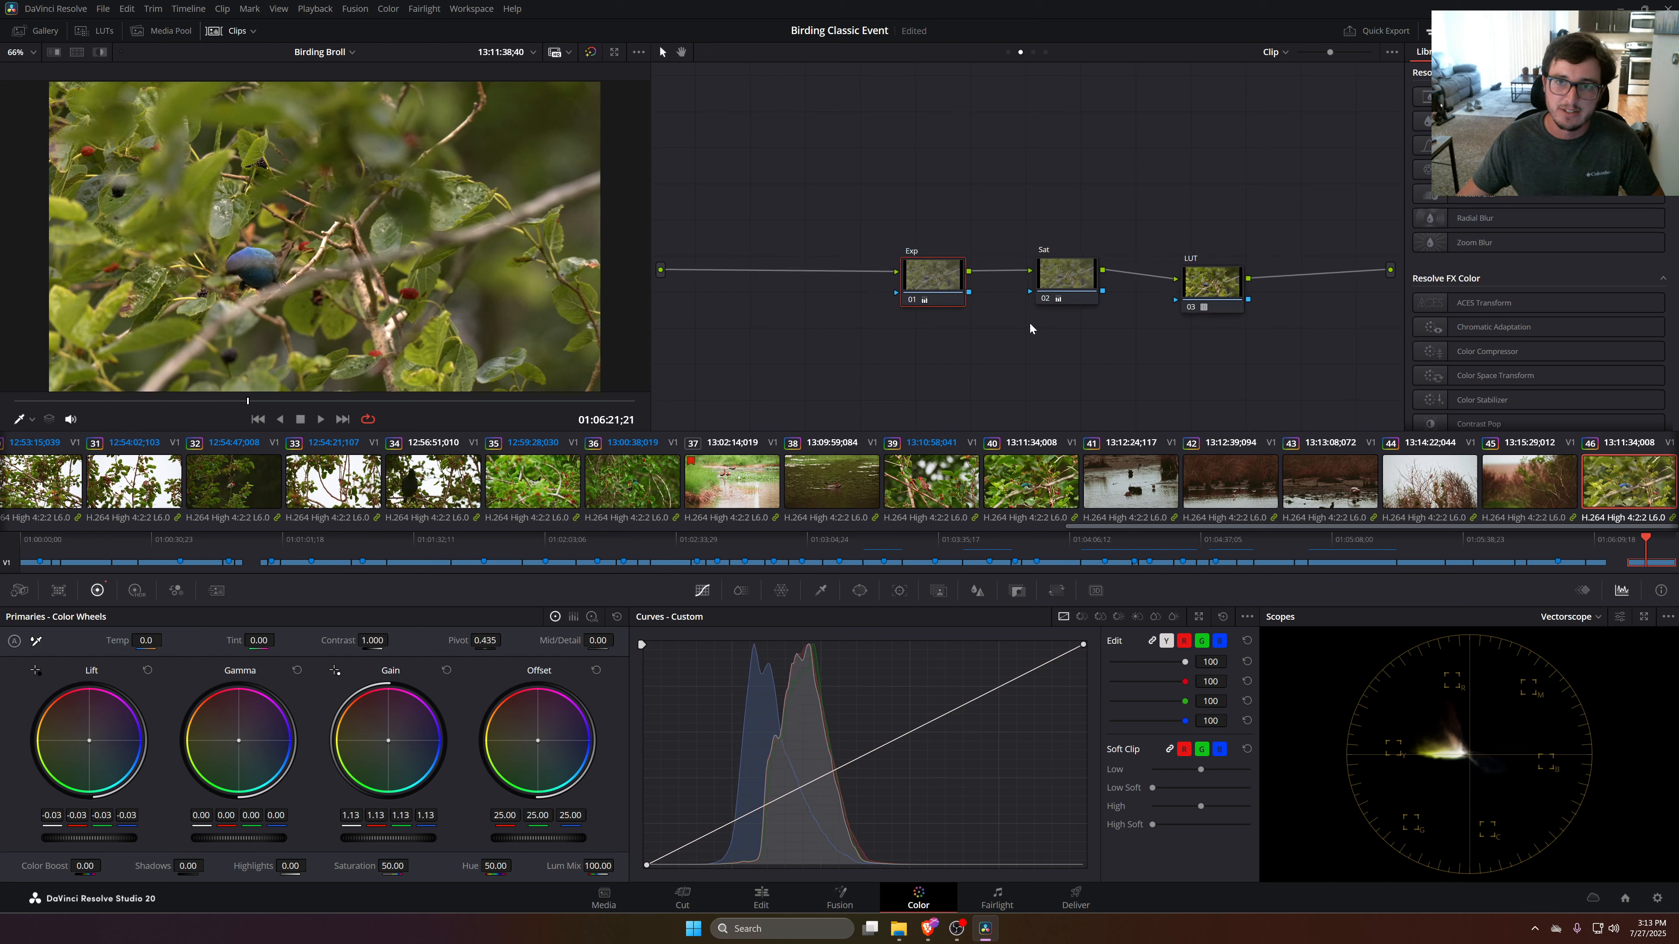
drag(1220, 296, 1186, 286)
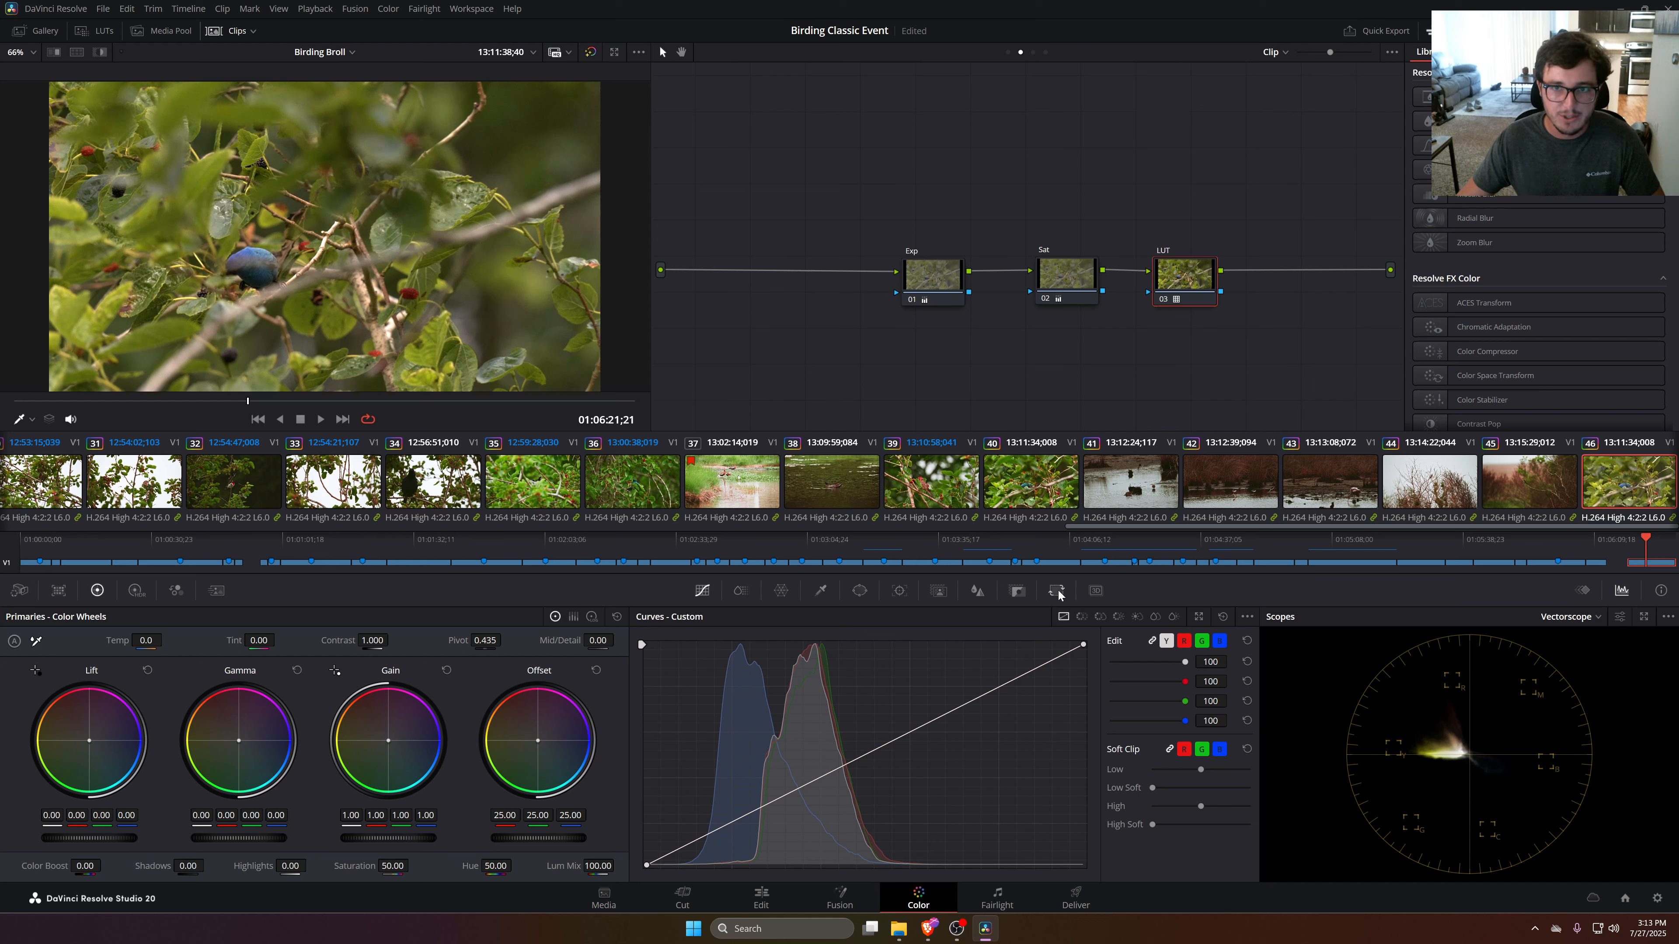
Add a serial node before the Exp node and place it in line between the source and Exp
click(927, 299)
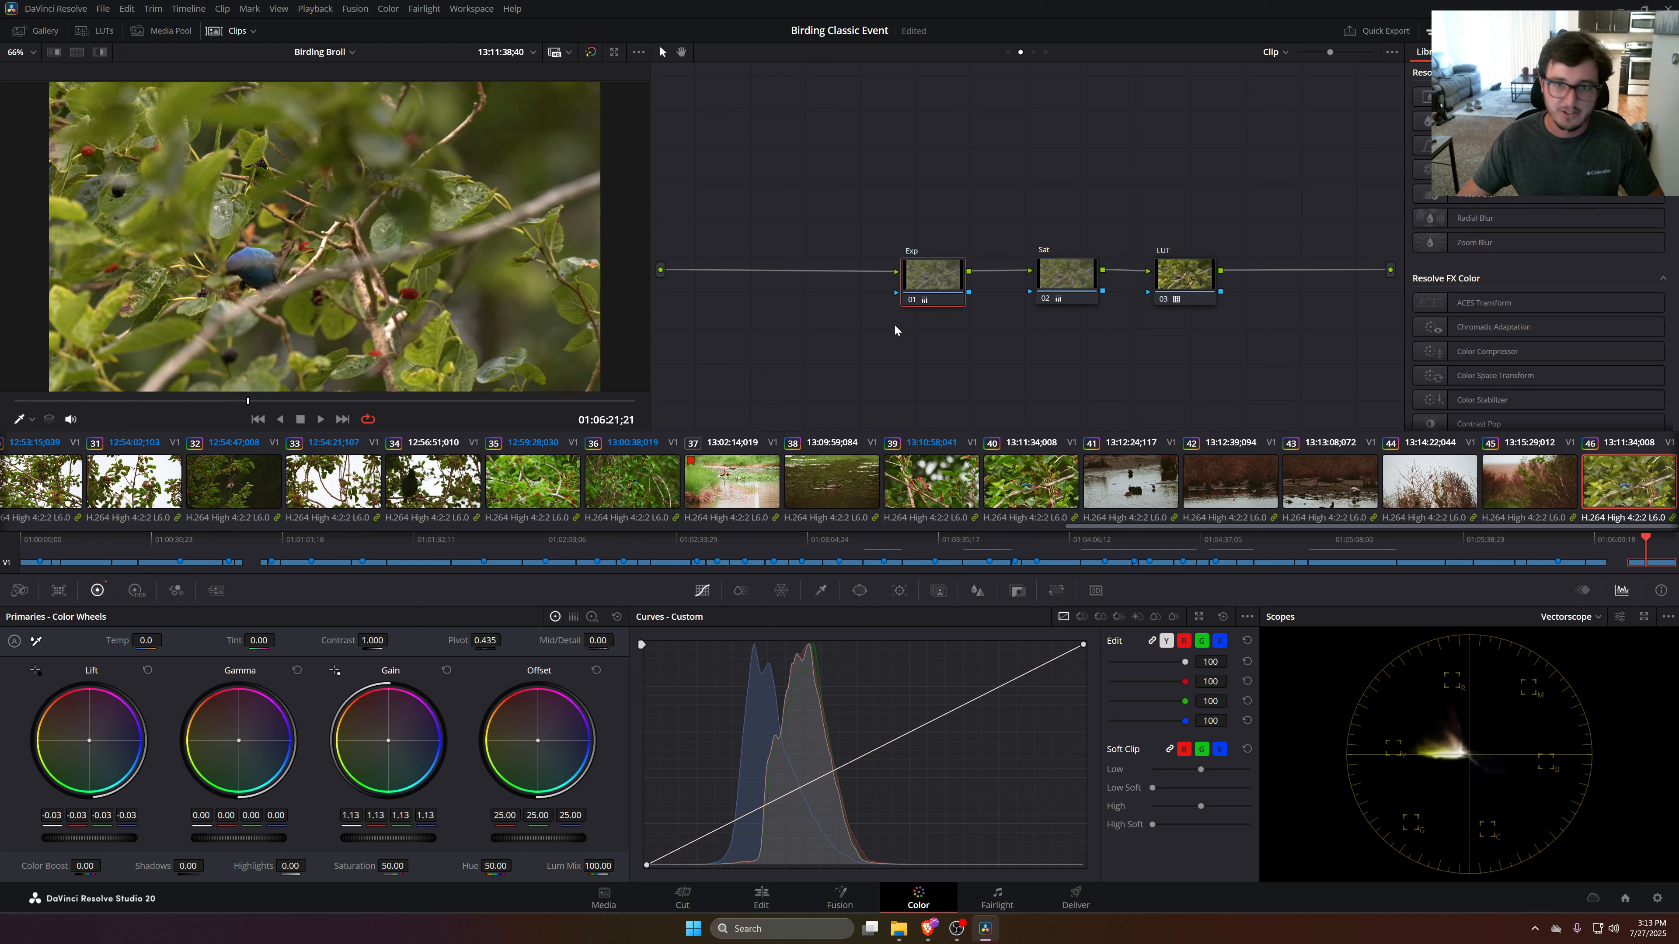
right_click(933, 278)
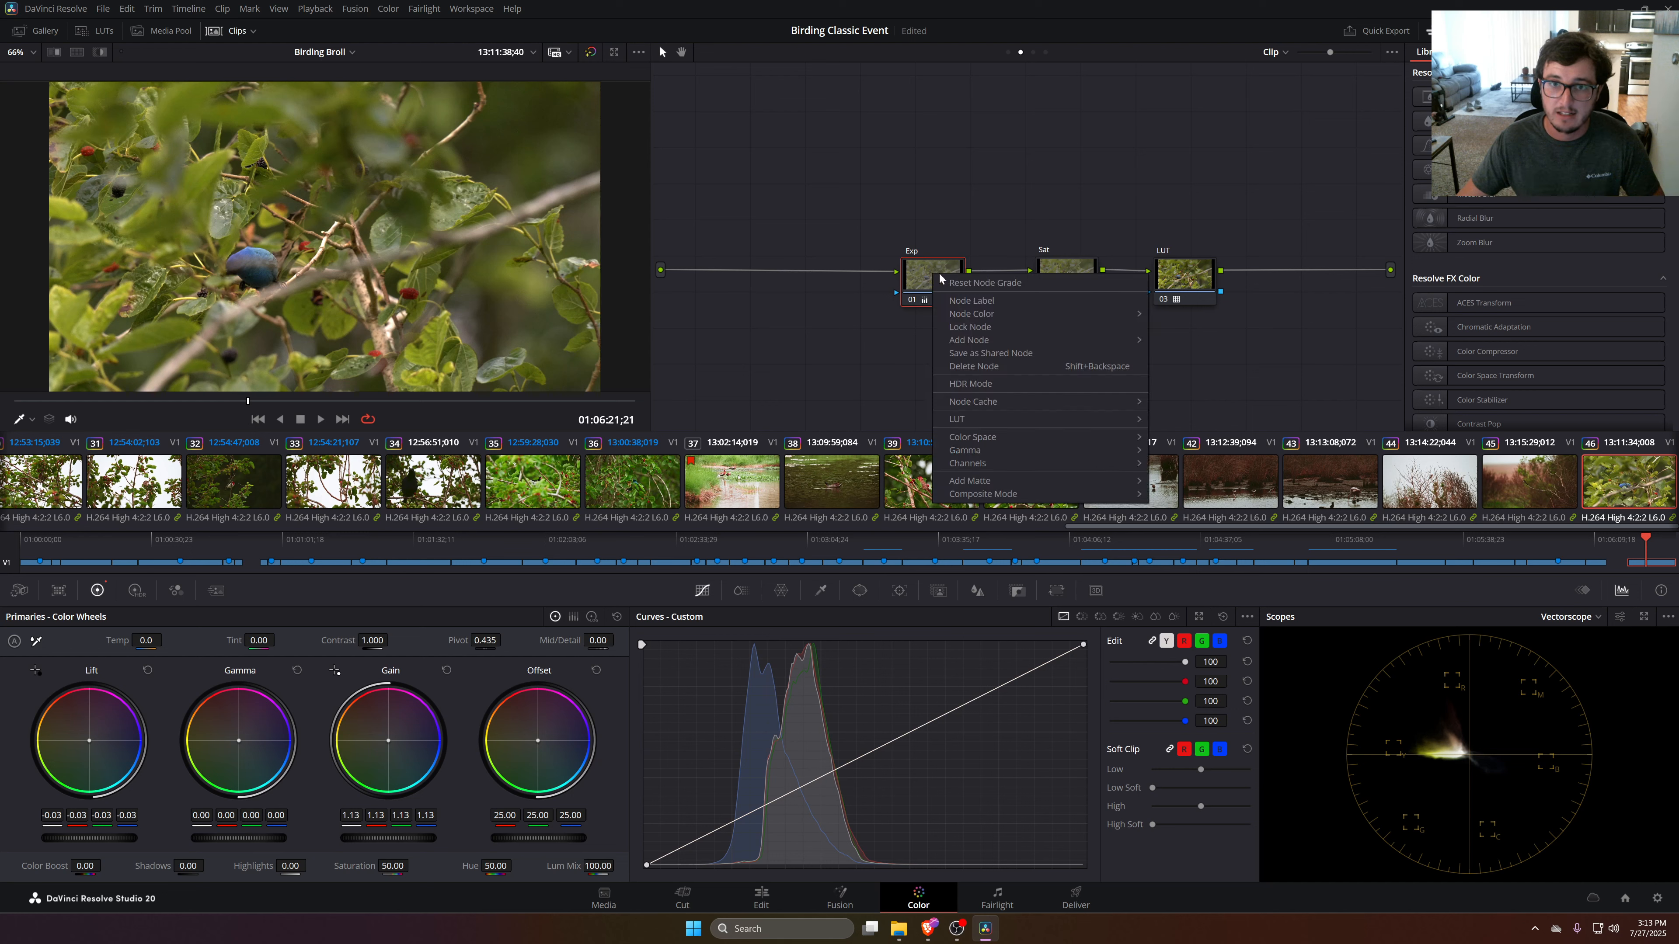
mouse_move(1025, 341)
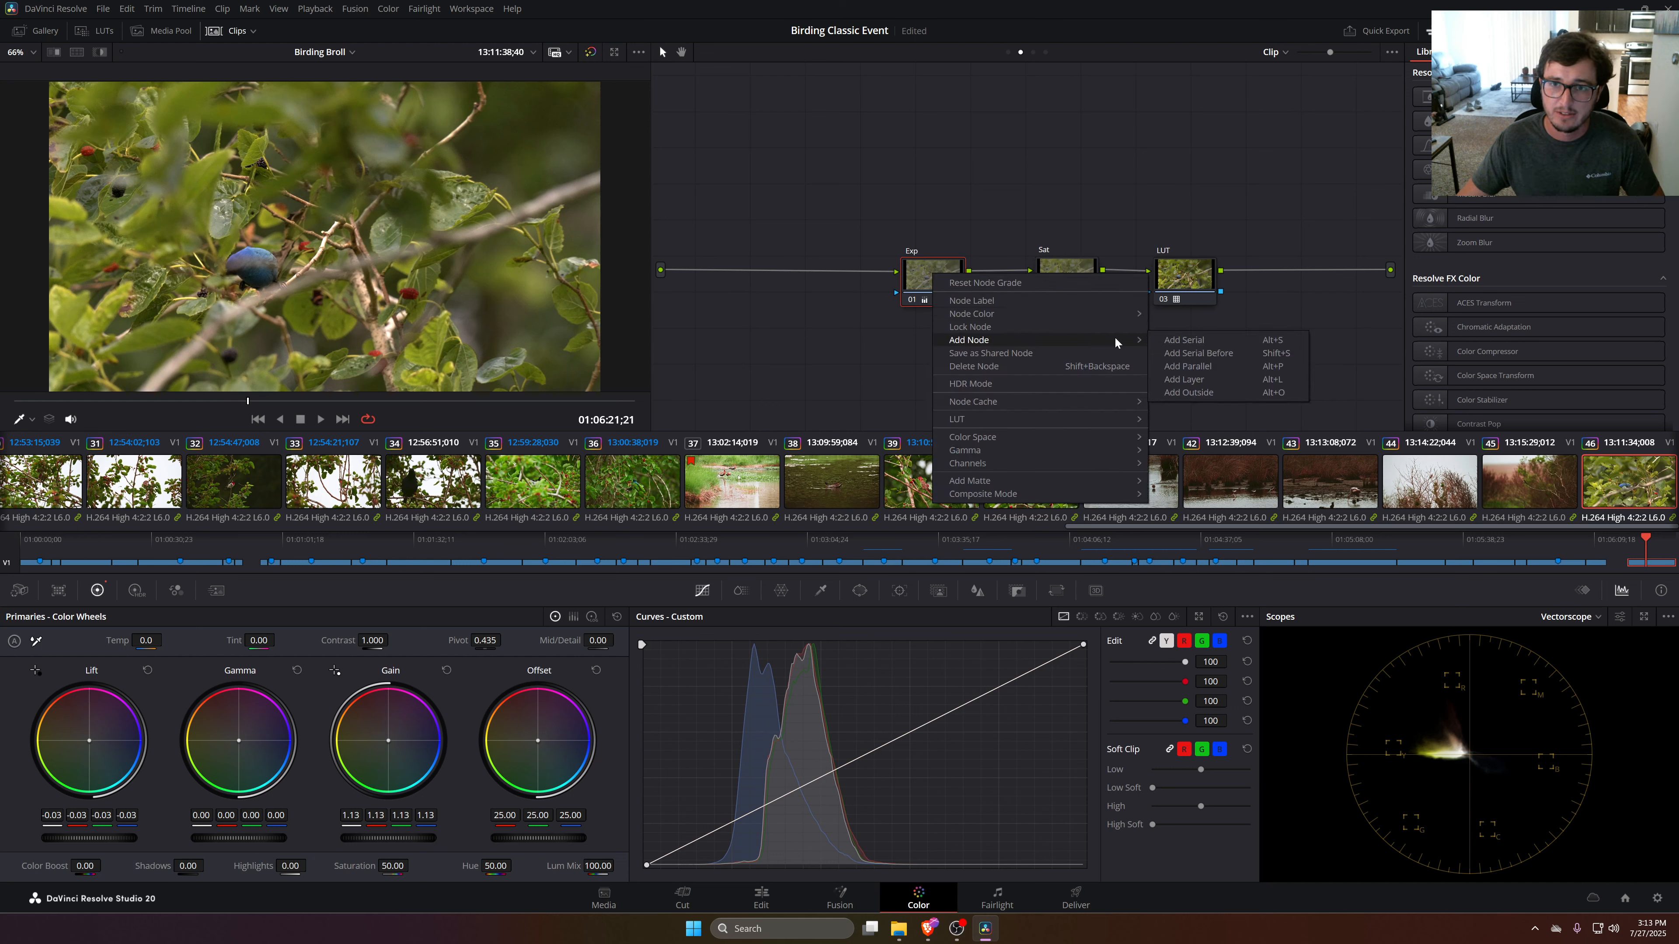
click(1258, 353)
drag(948, 358, 815, 294)
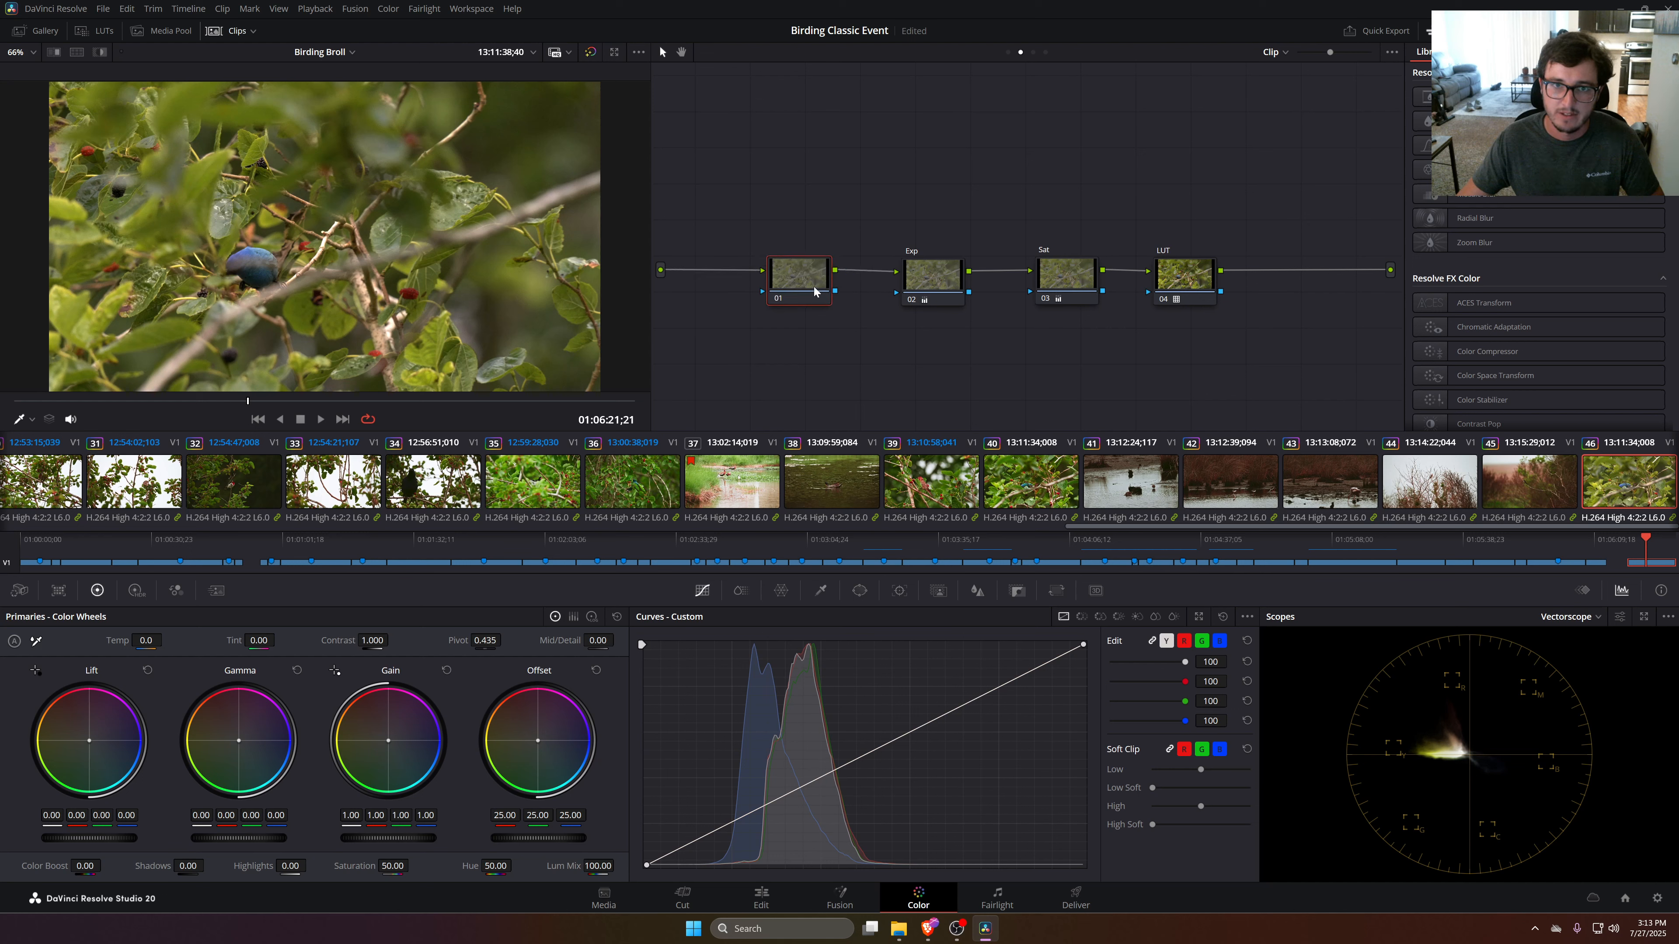
Label the new first node "Sharpening"
right_click(798, 267)
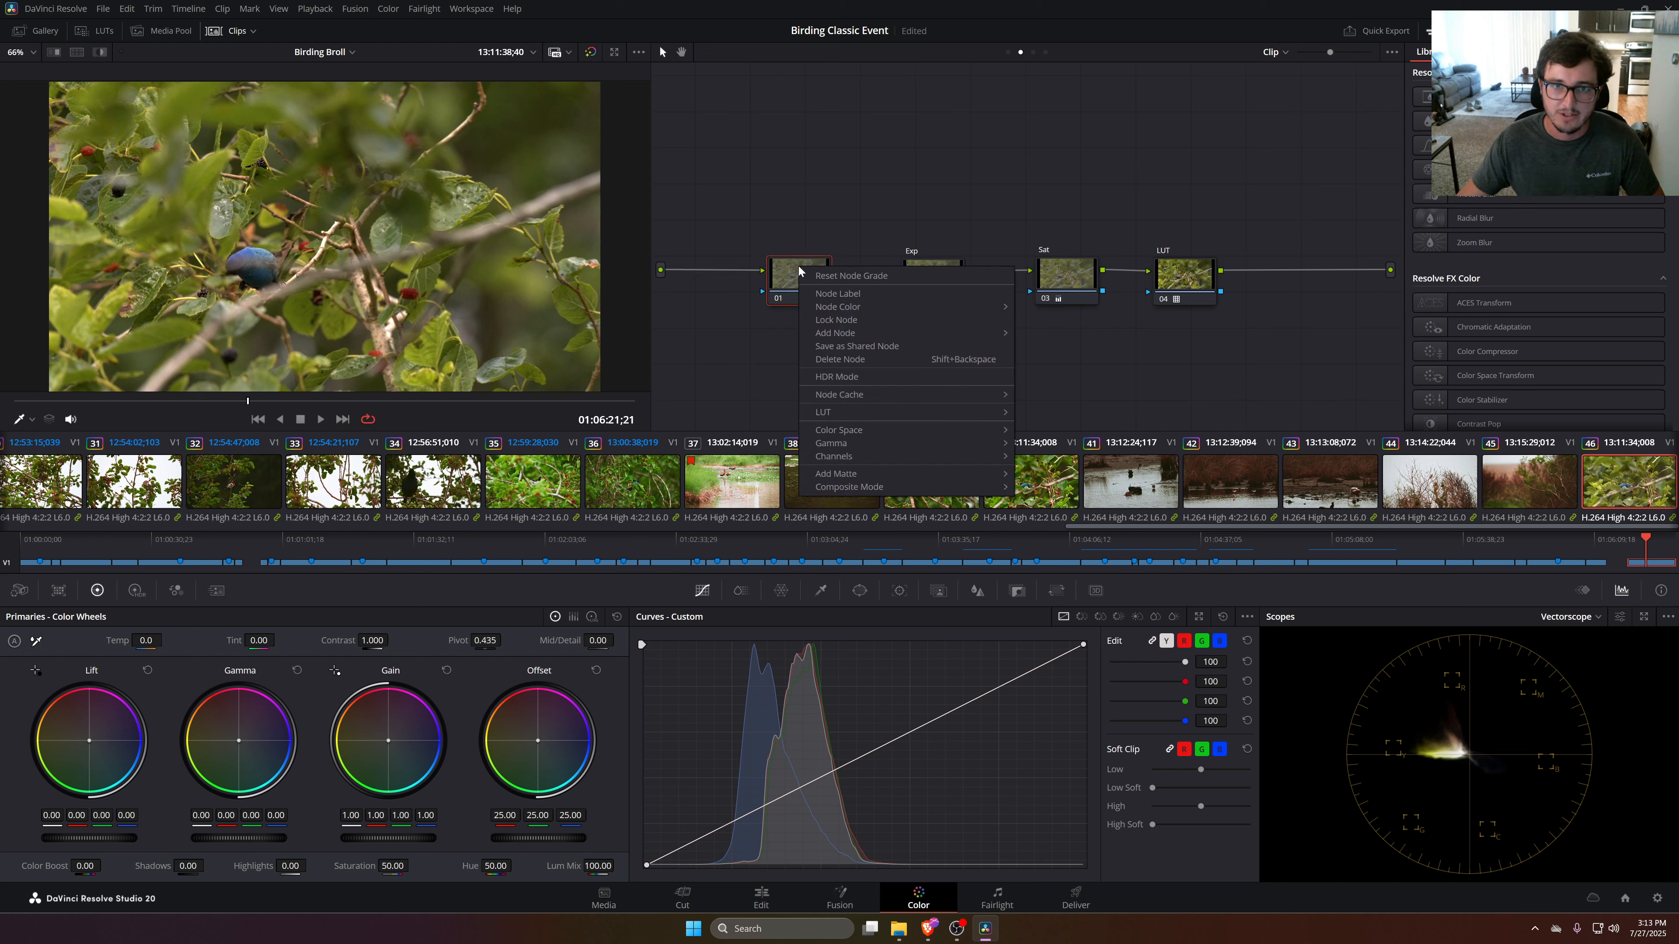
click(869, 294)
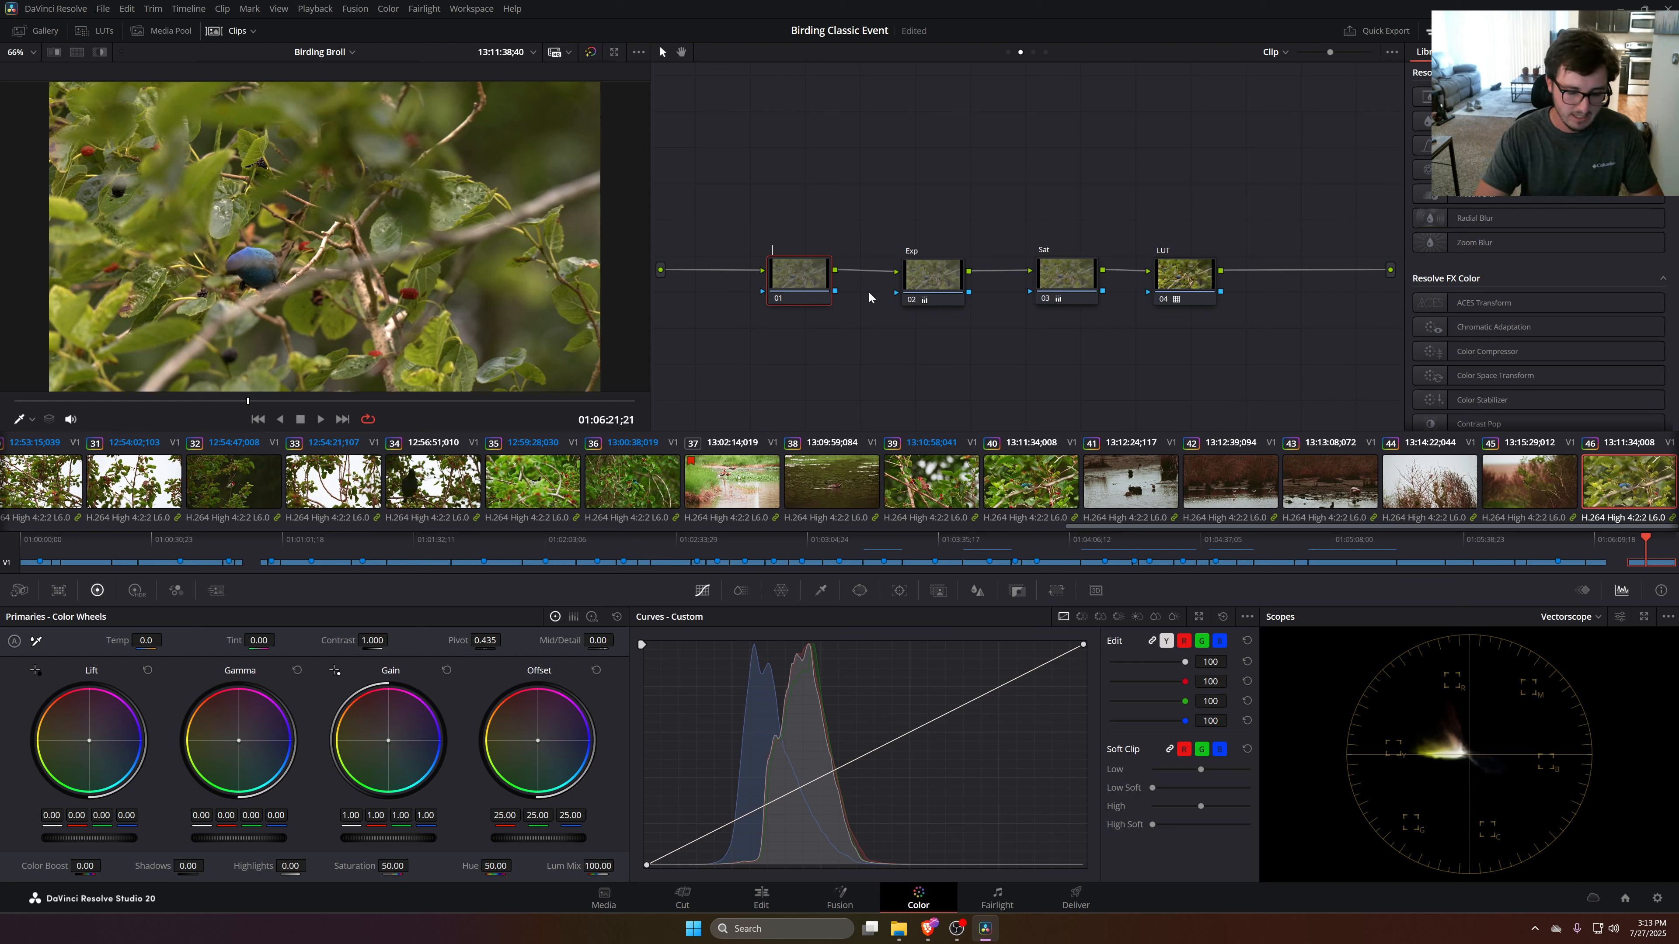
text(Sharpening)
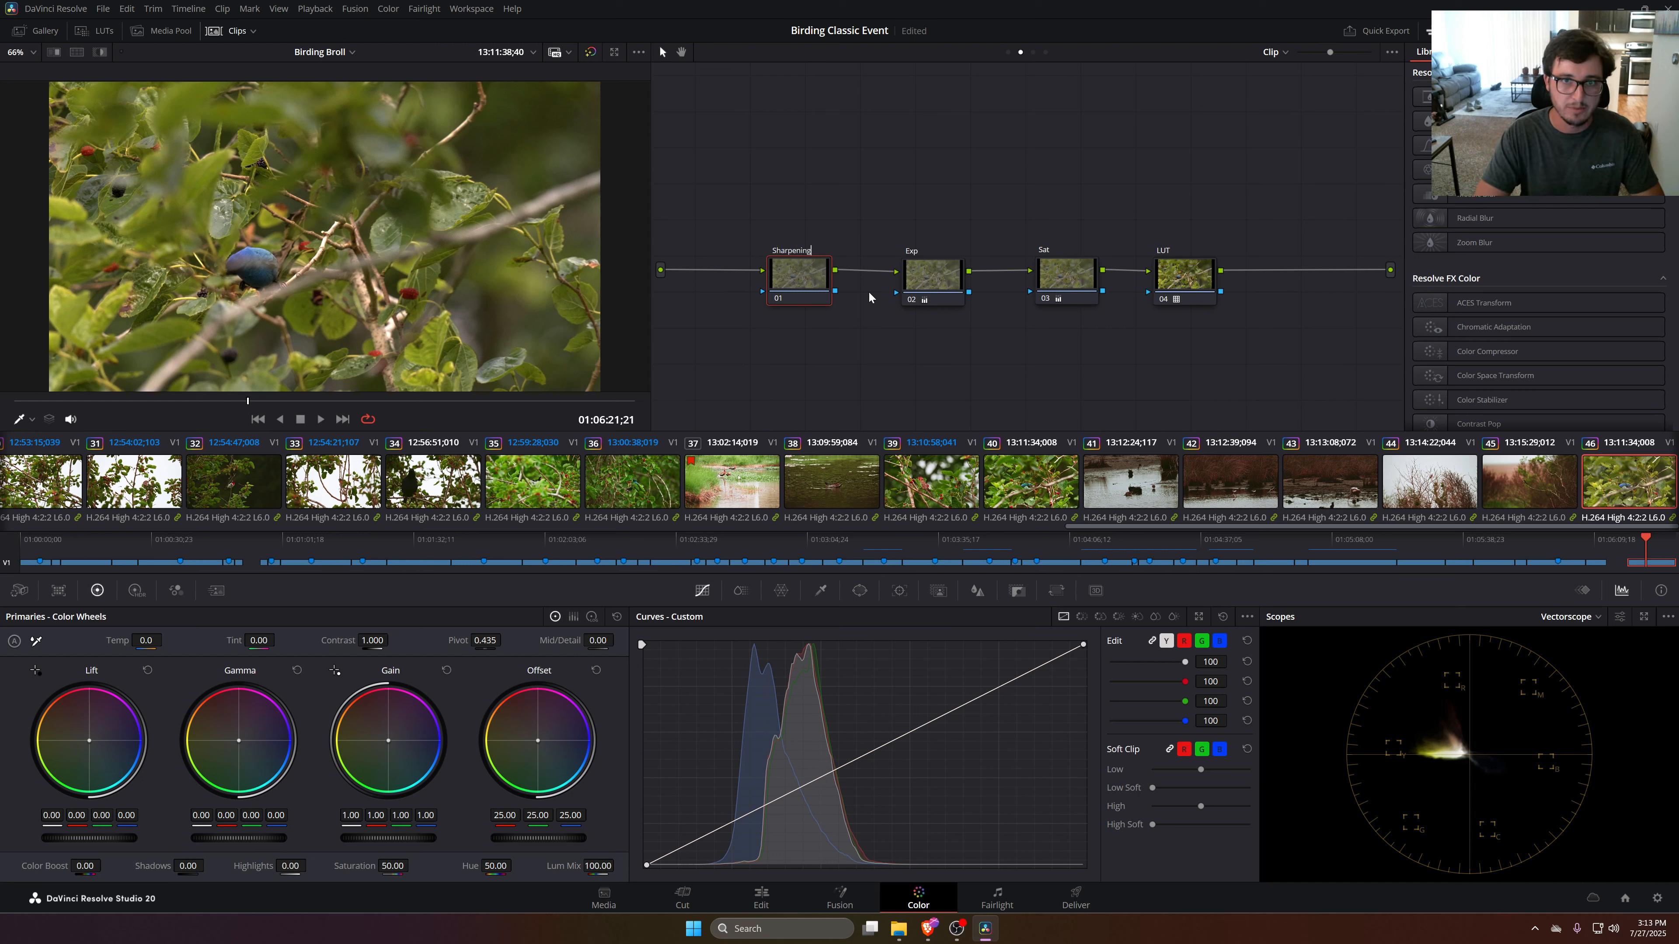
key(Return)
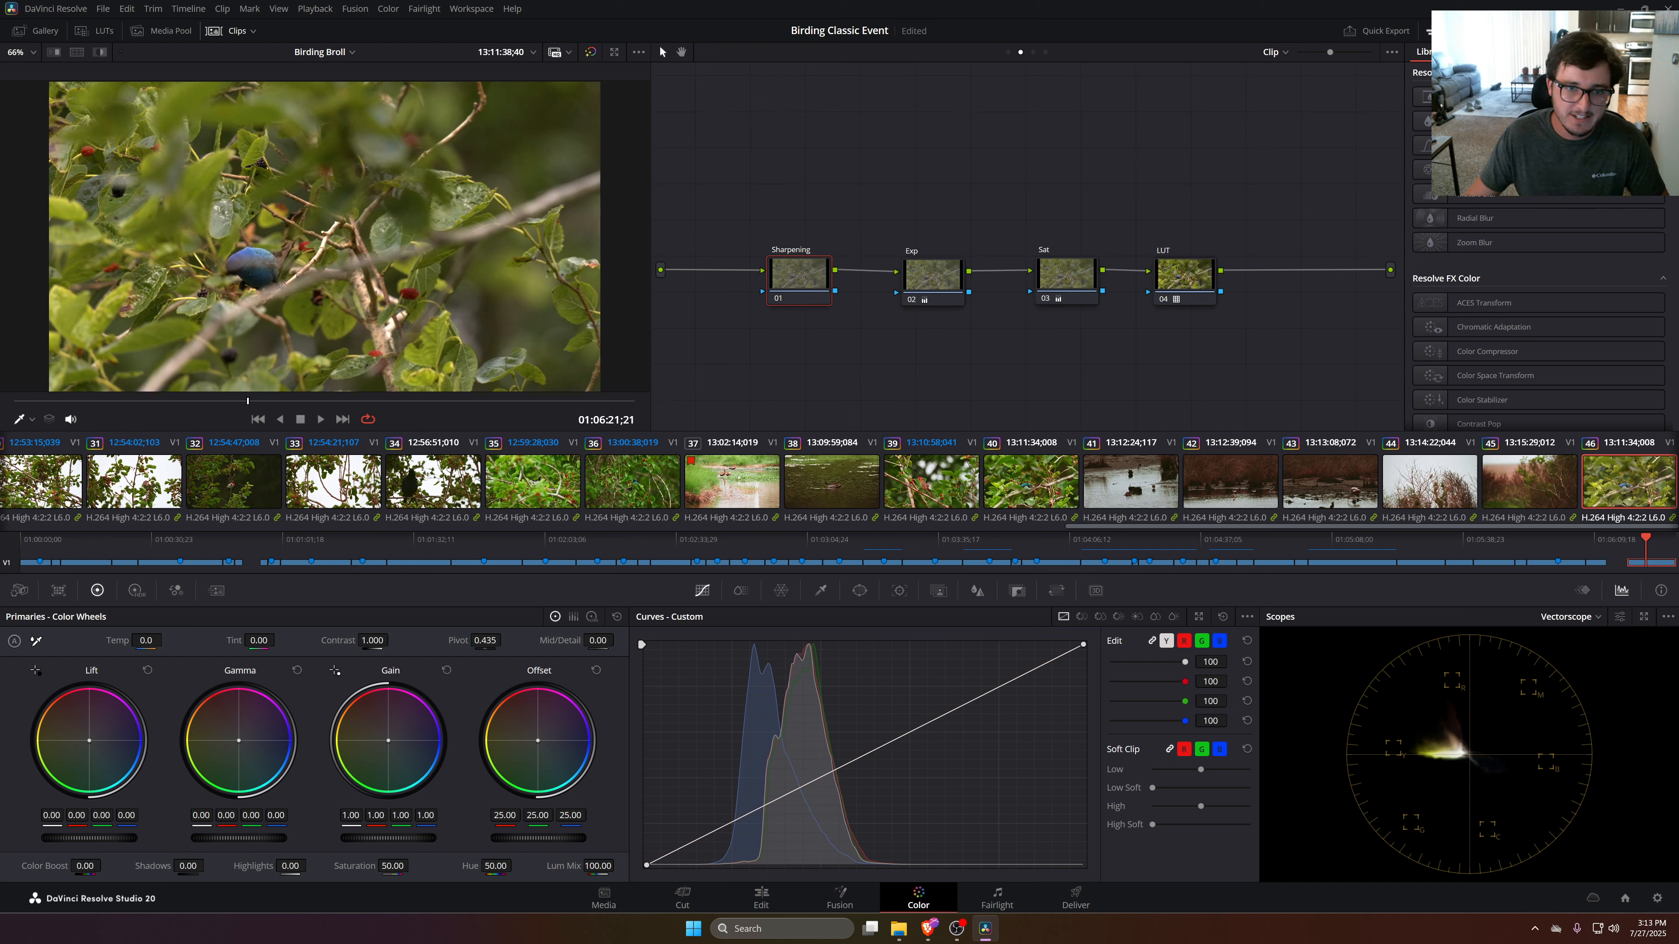
Set the Sharpening node's Mid/Detail to 25
click(598, 640)
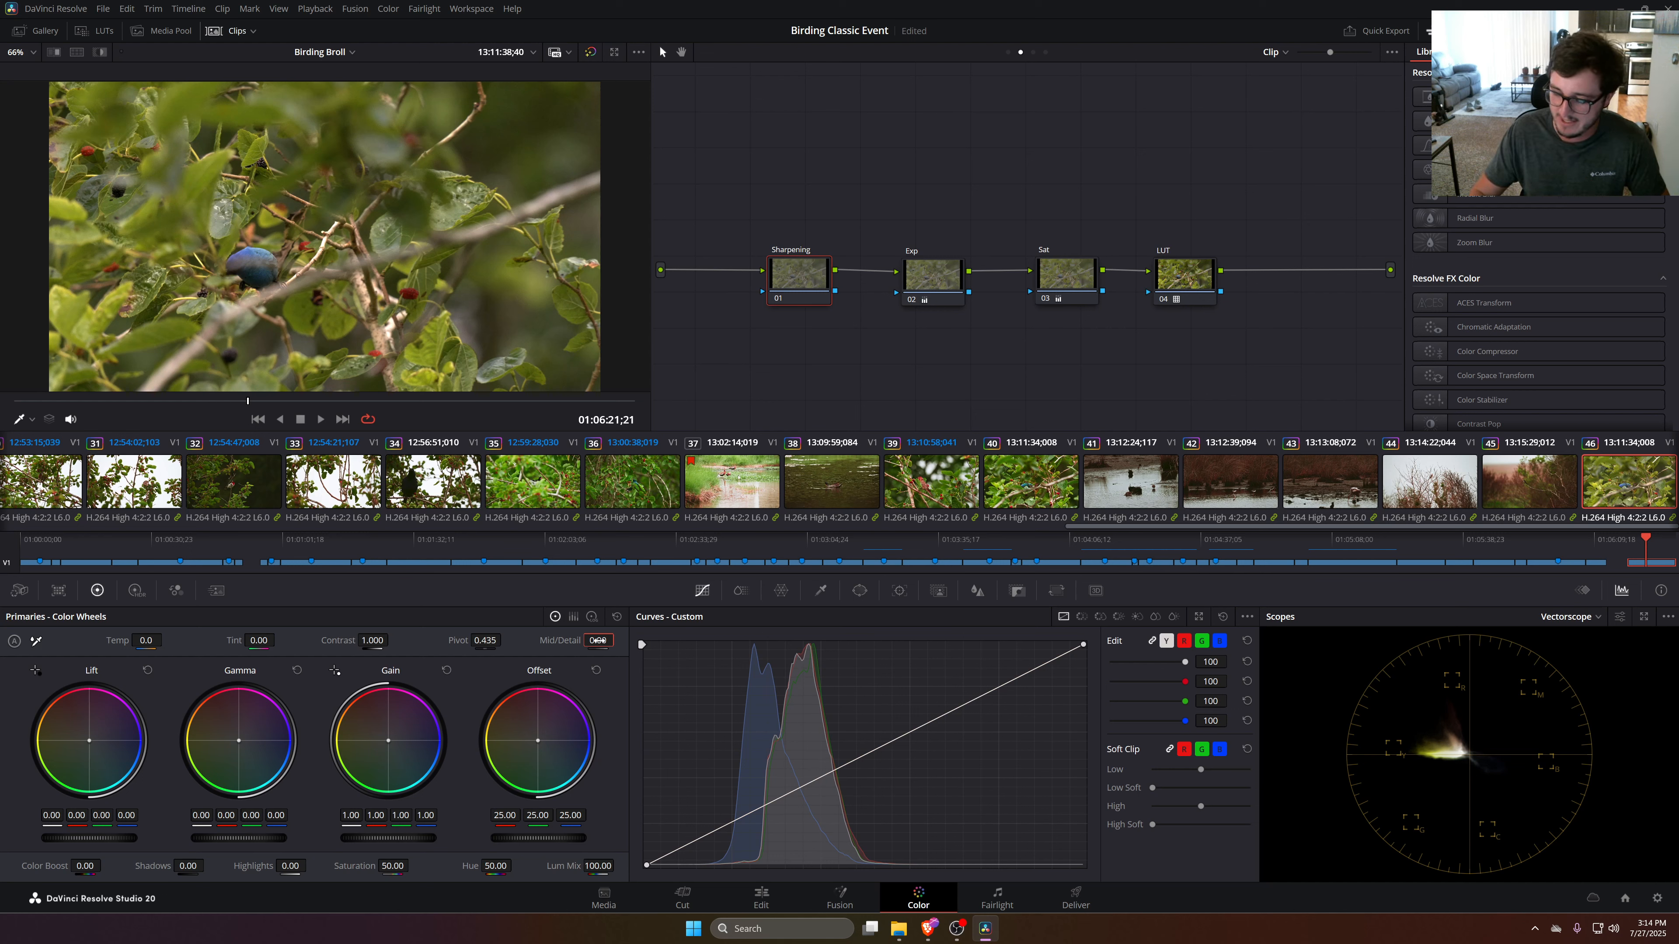
double_click(598, 640)
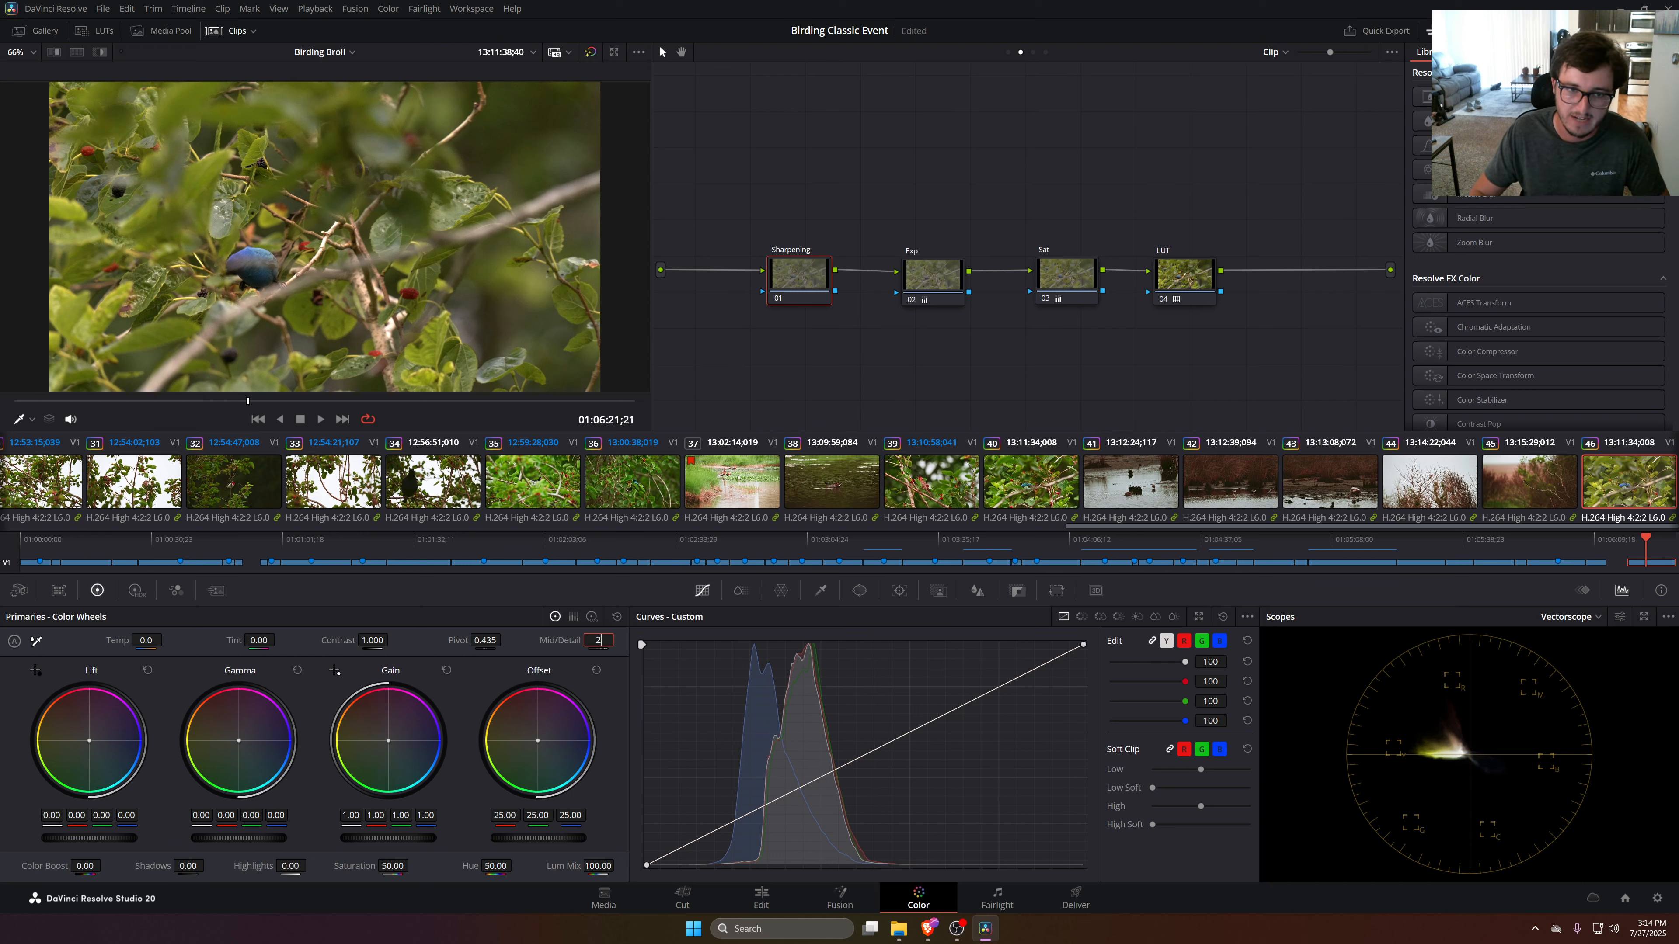
text(25)
key(Return)
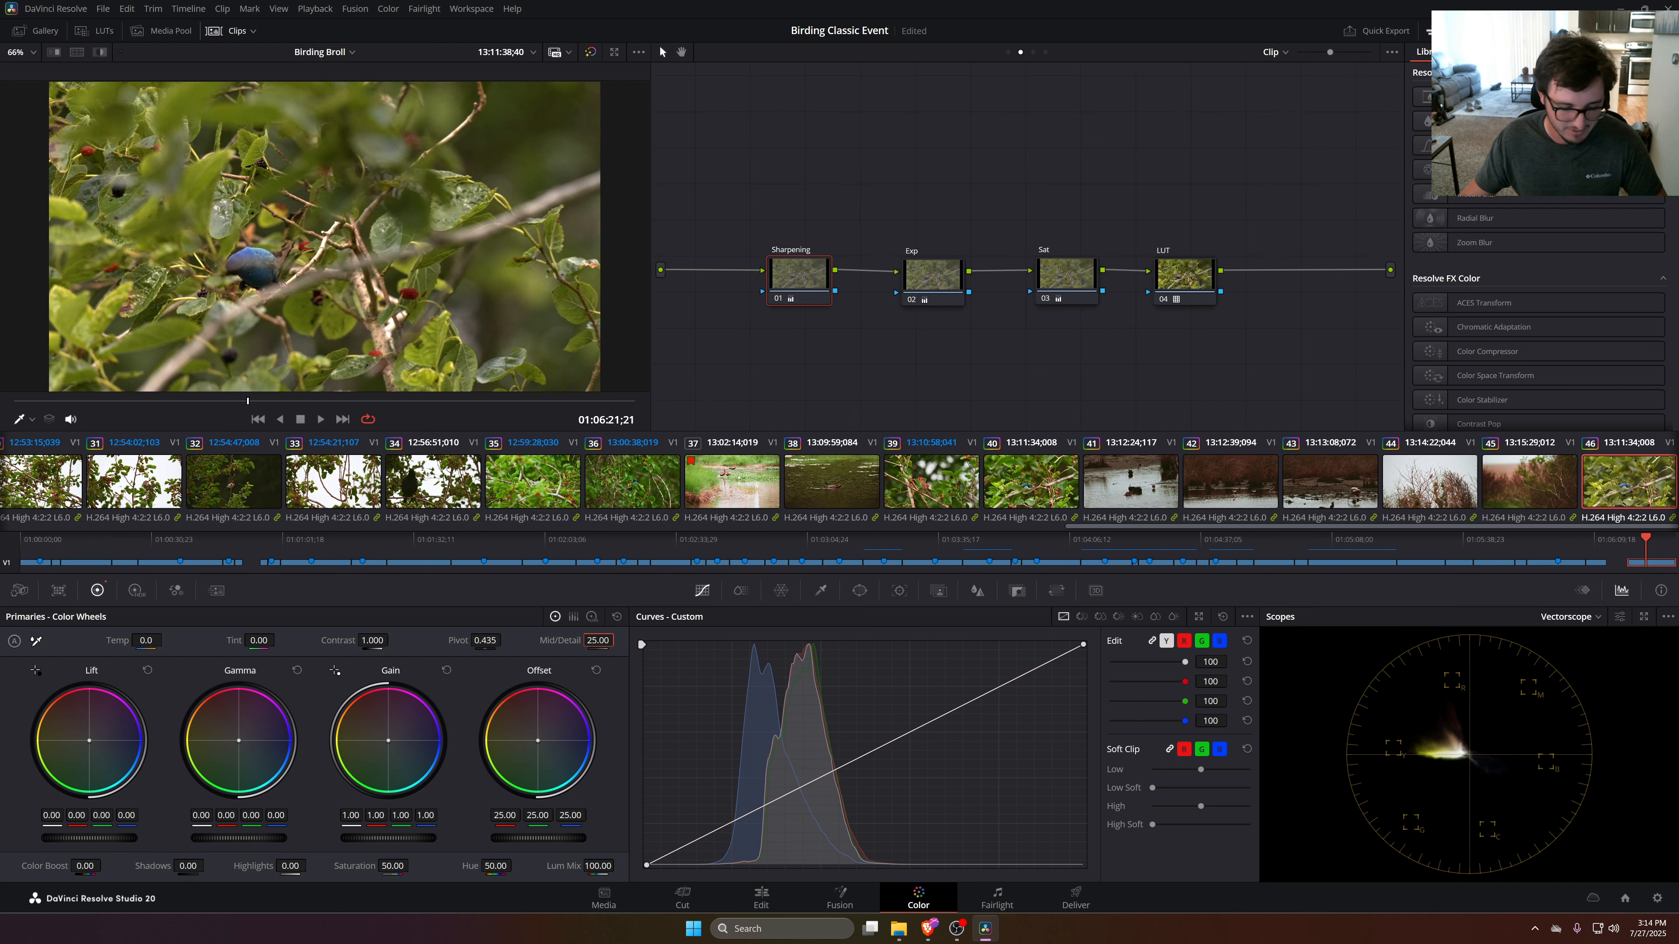
Examine the sharpened bird clip in the enlarged viewer and at full screen, and return to the grading layout
key(alt+f)
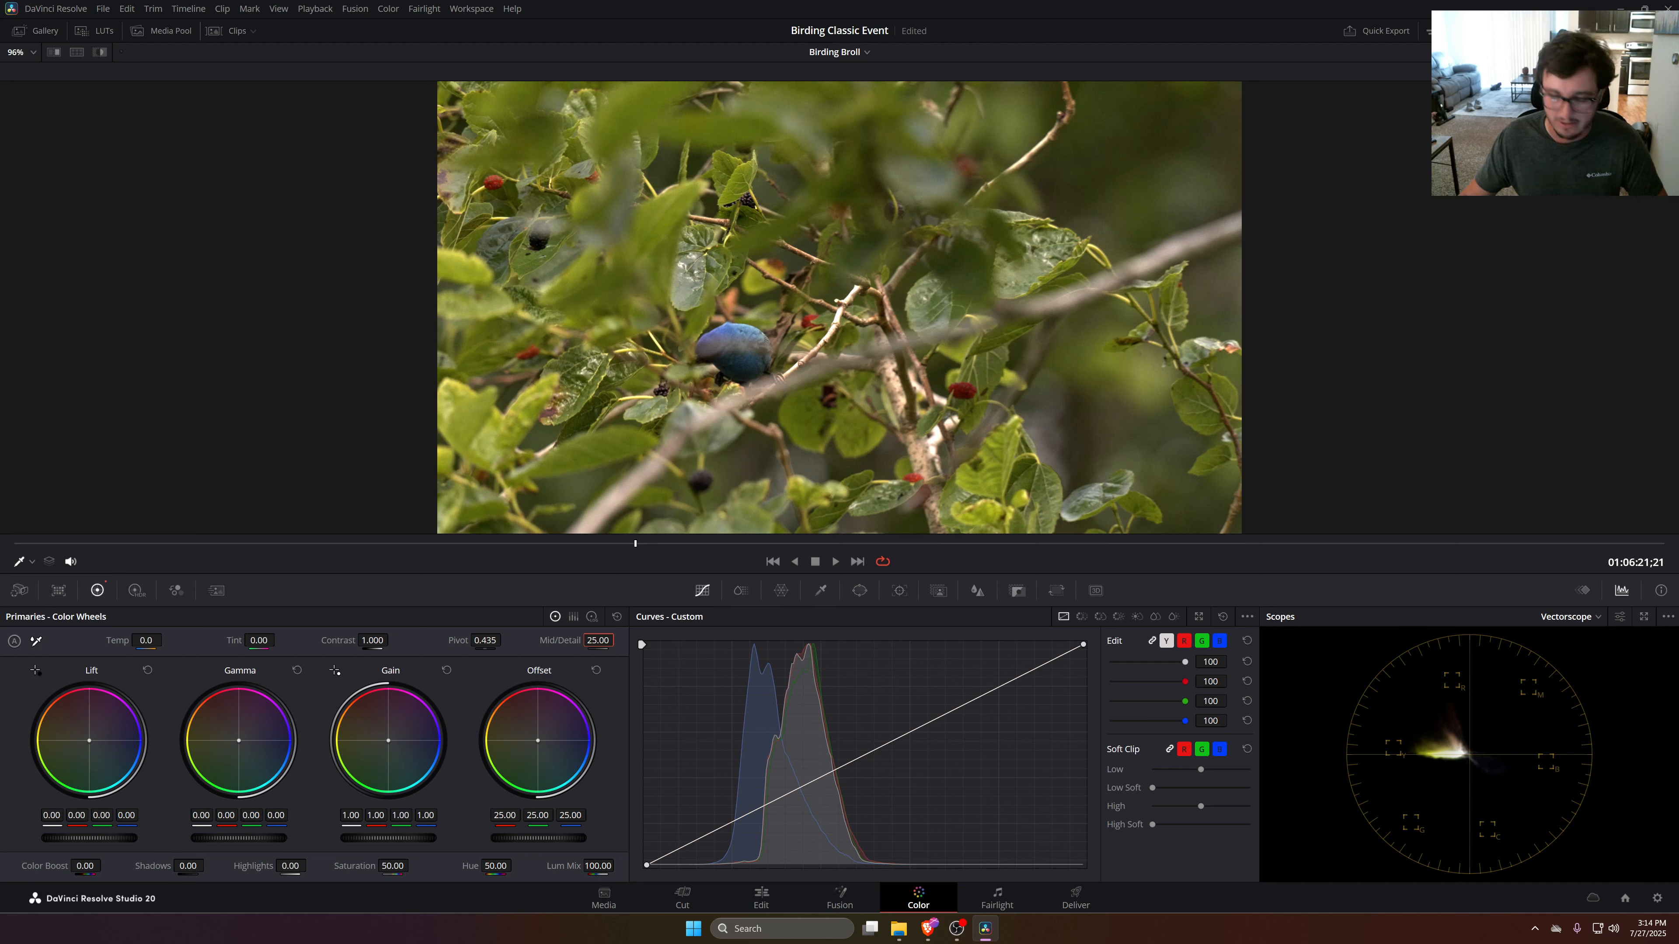
key(ctrl+f)
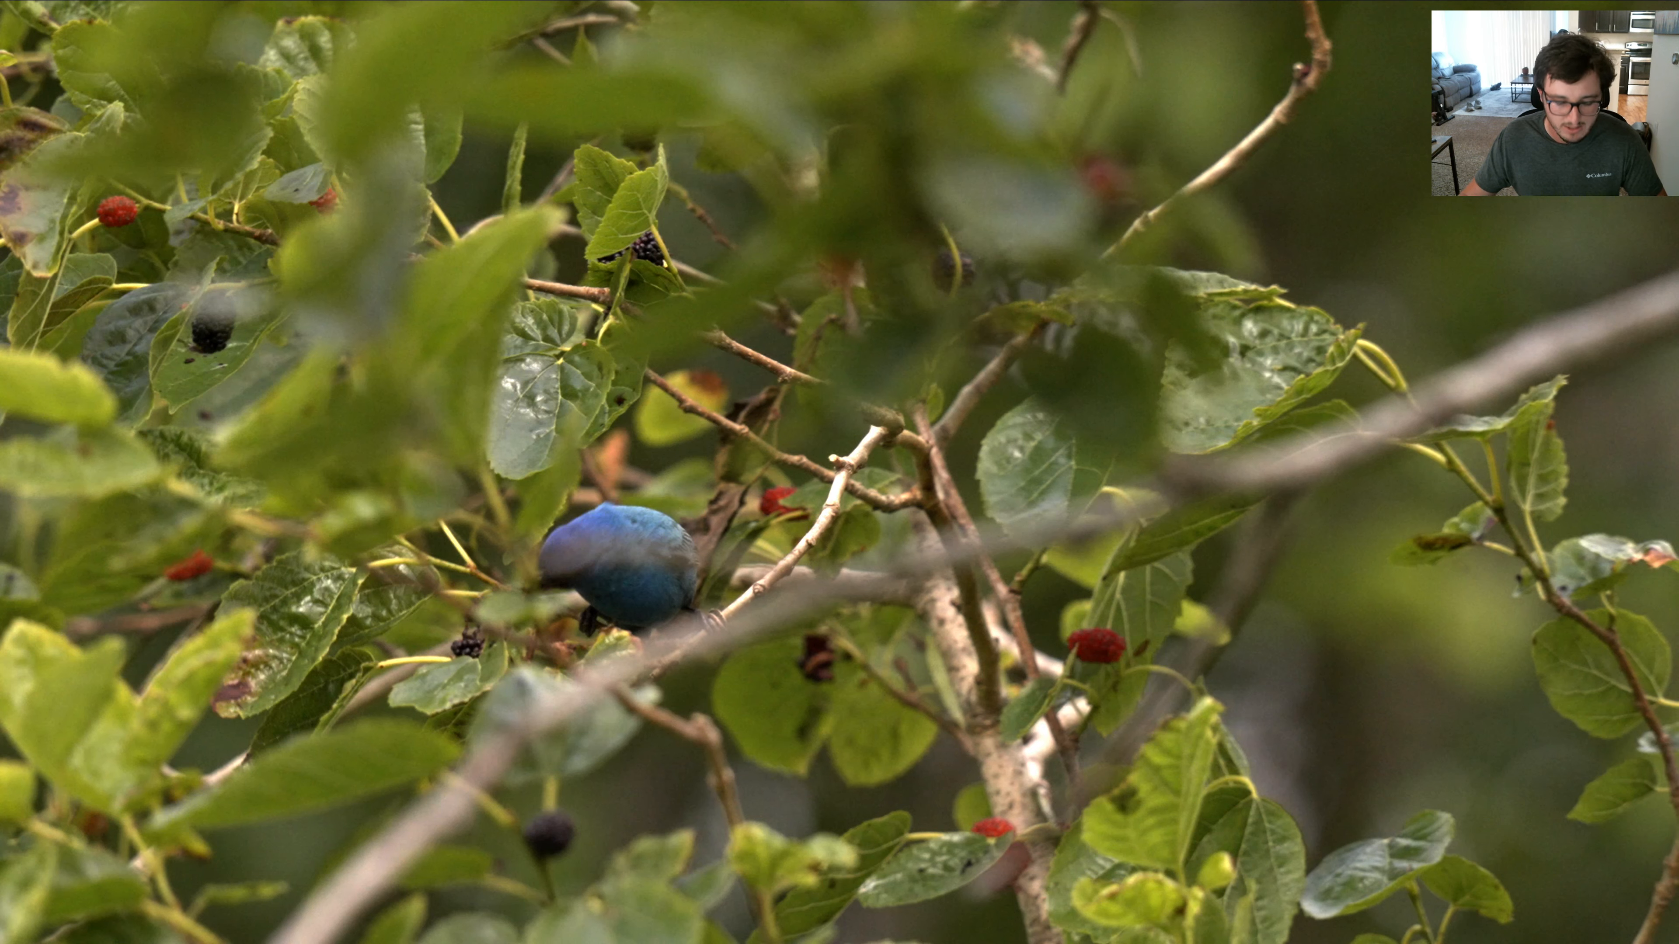
key(ctrl+f)
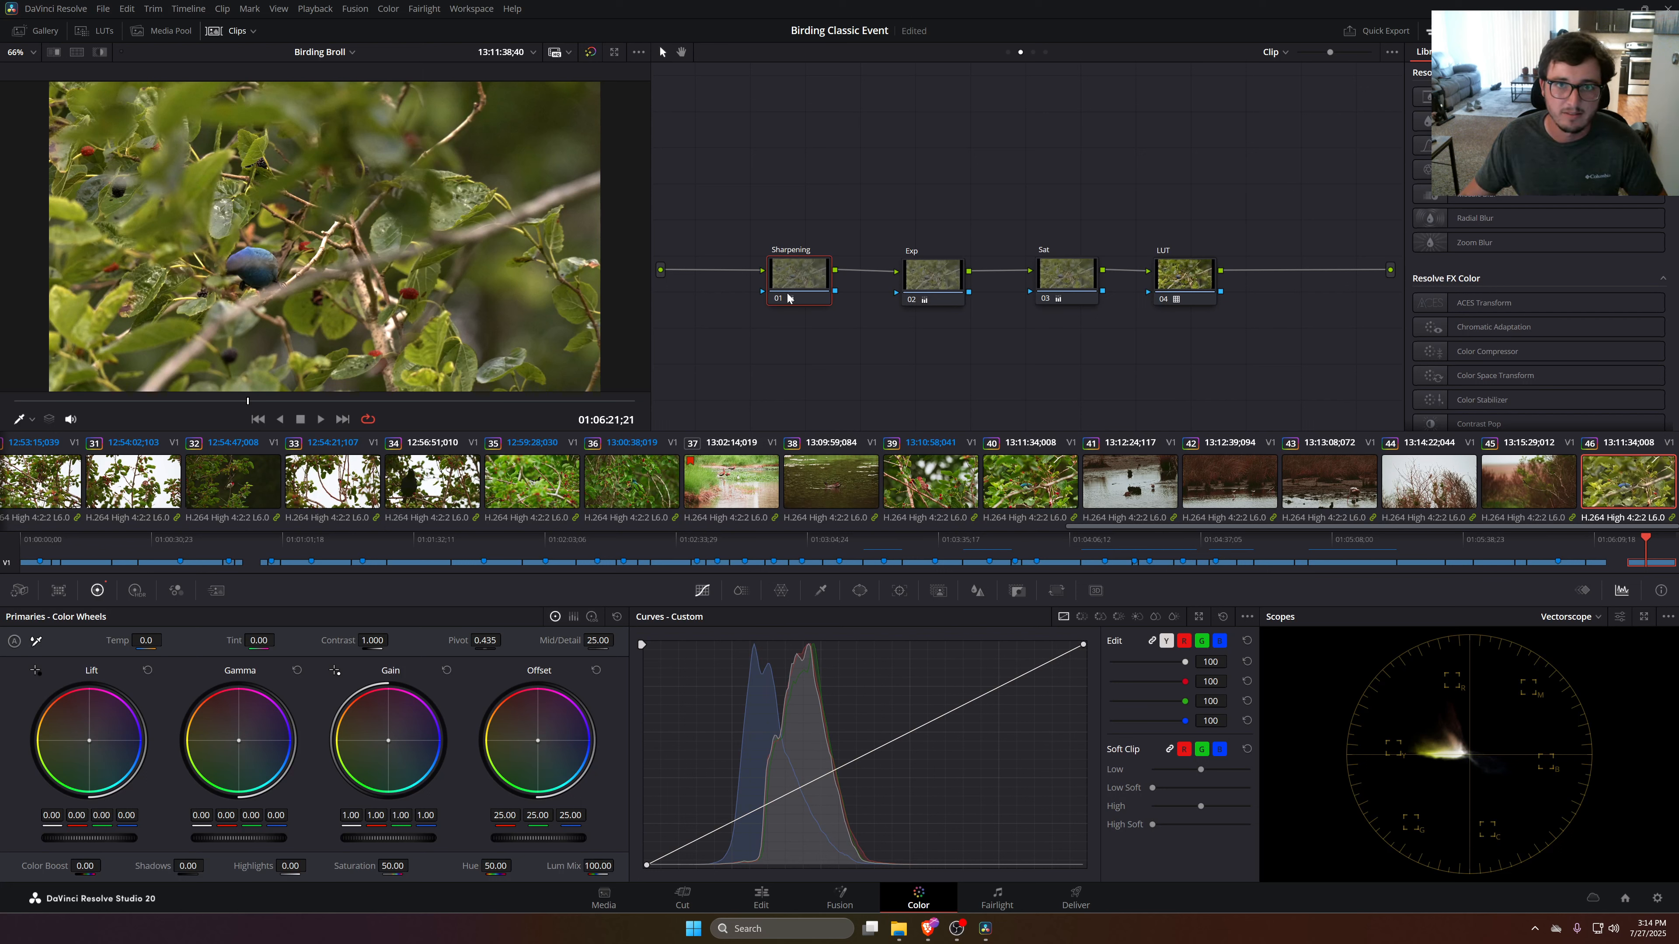
Set the Sharpening node's Mid/Detail to 50 and align the node in the row, slightly closer to Exp
drag(789, 298, 821, 305)
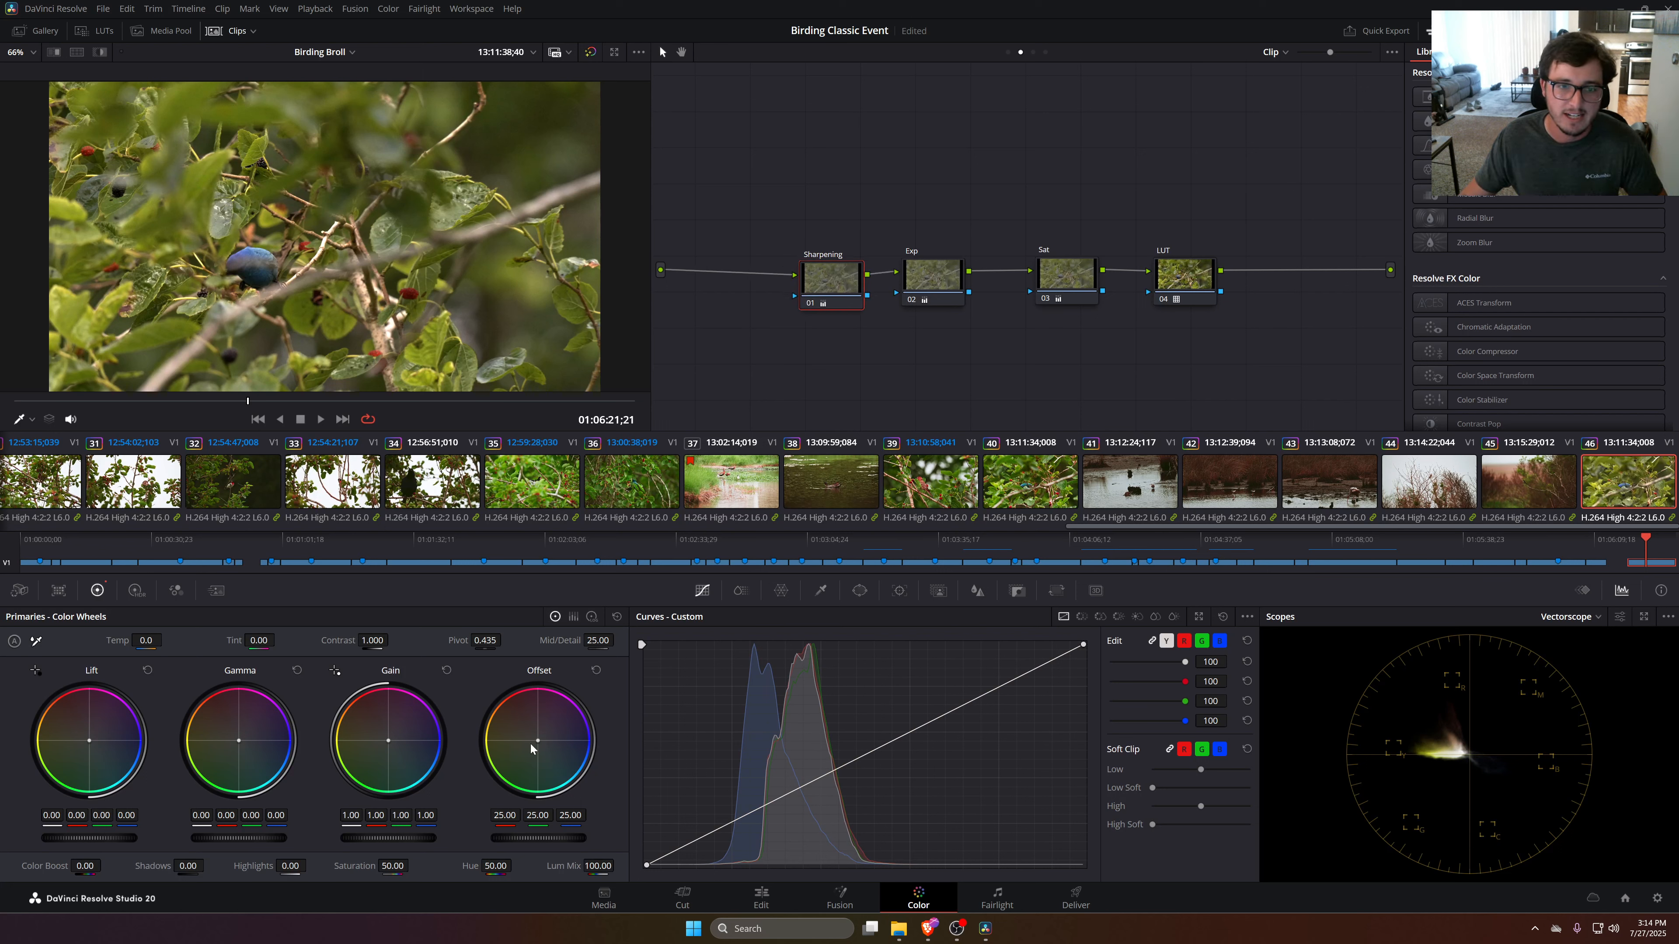
click(596, 641)
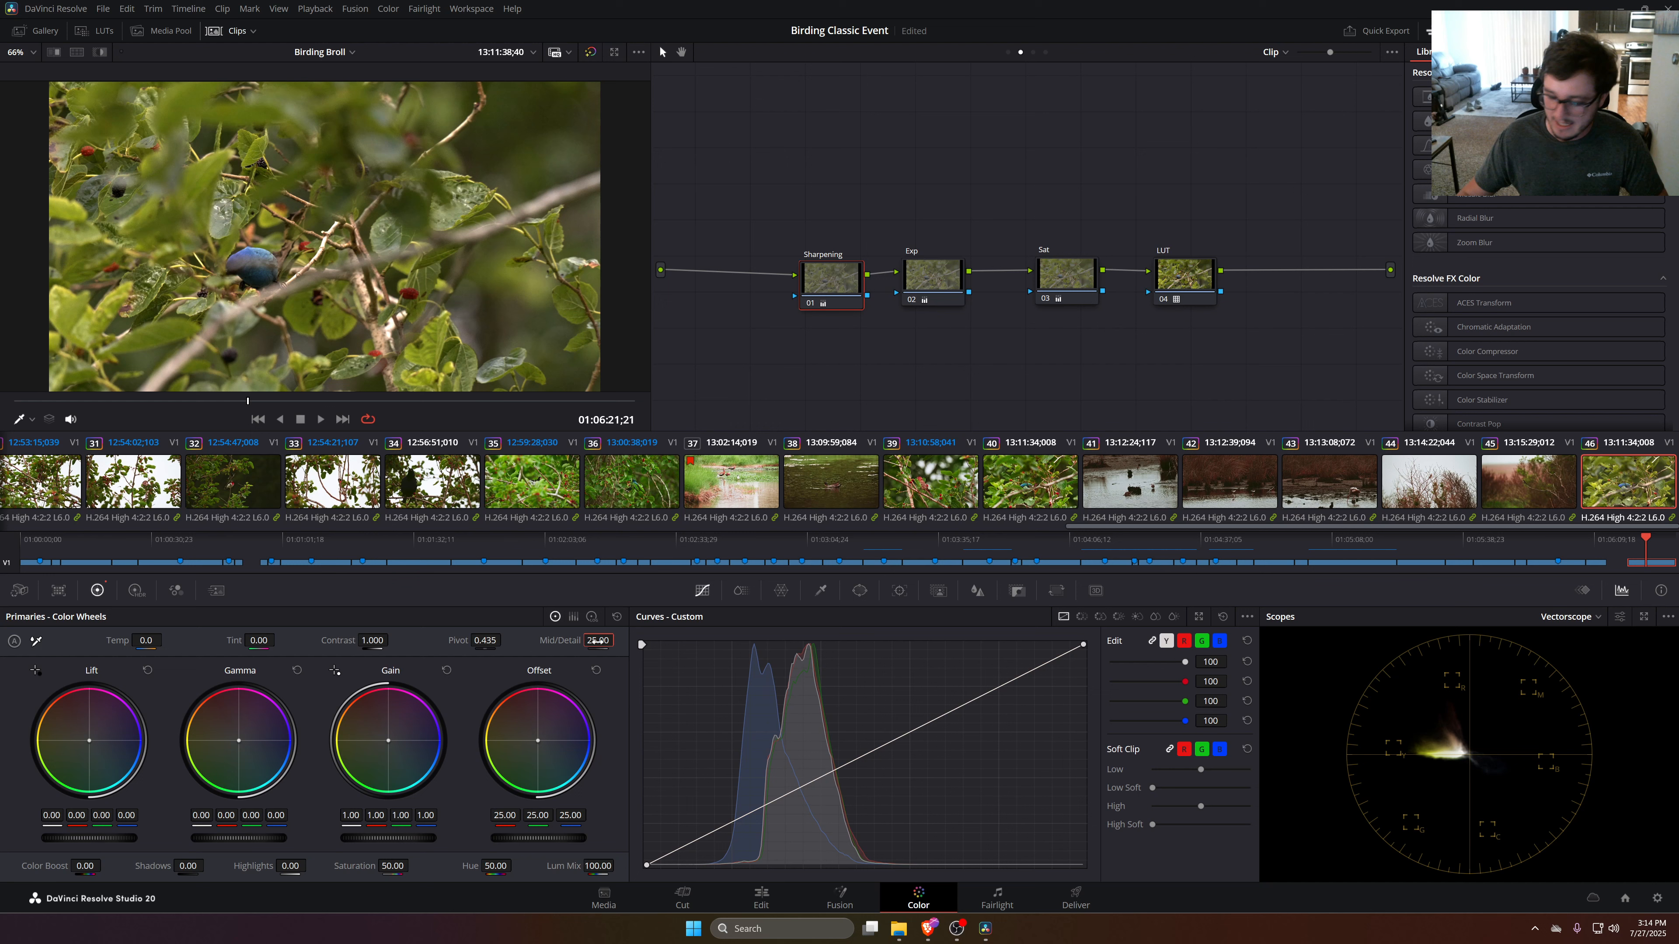
text(50)
key(Return)
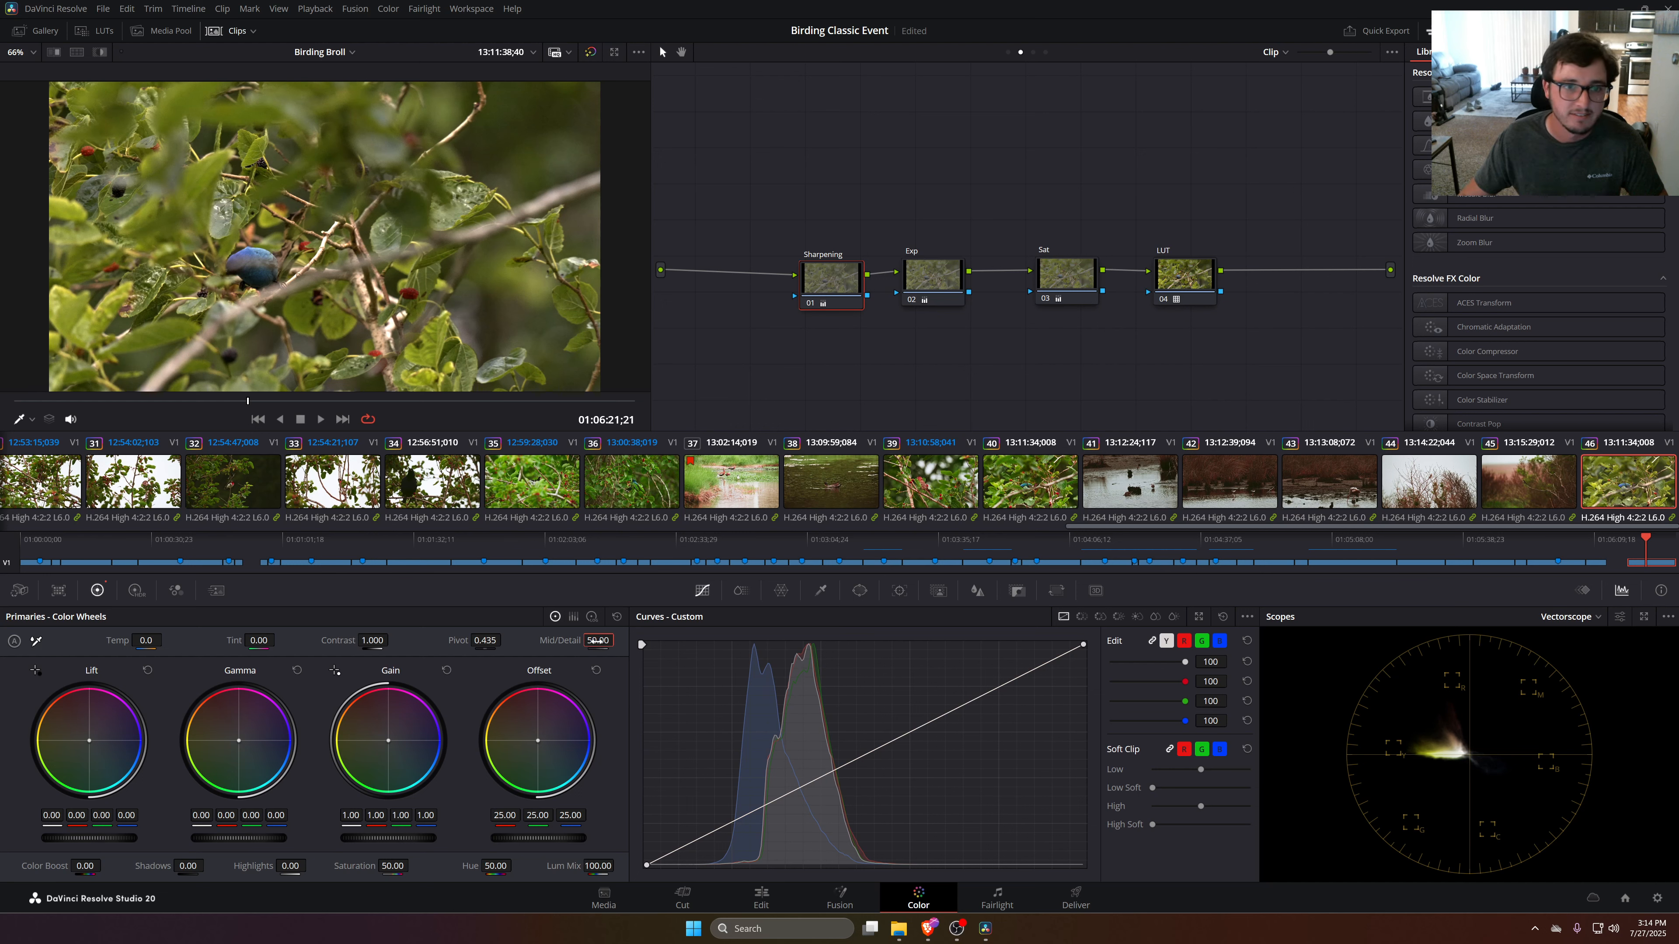
drag(828, 290, 807, 280)
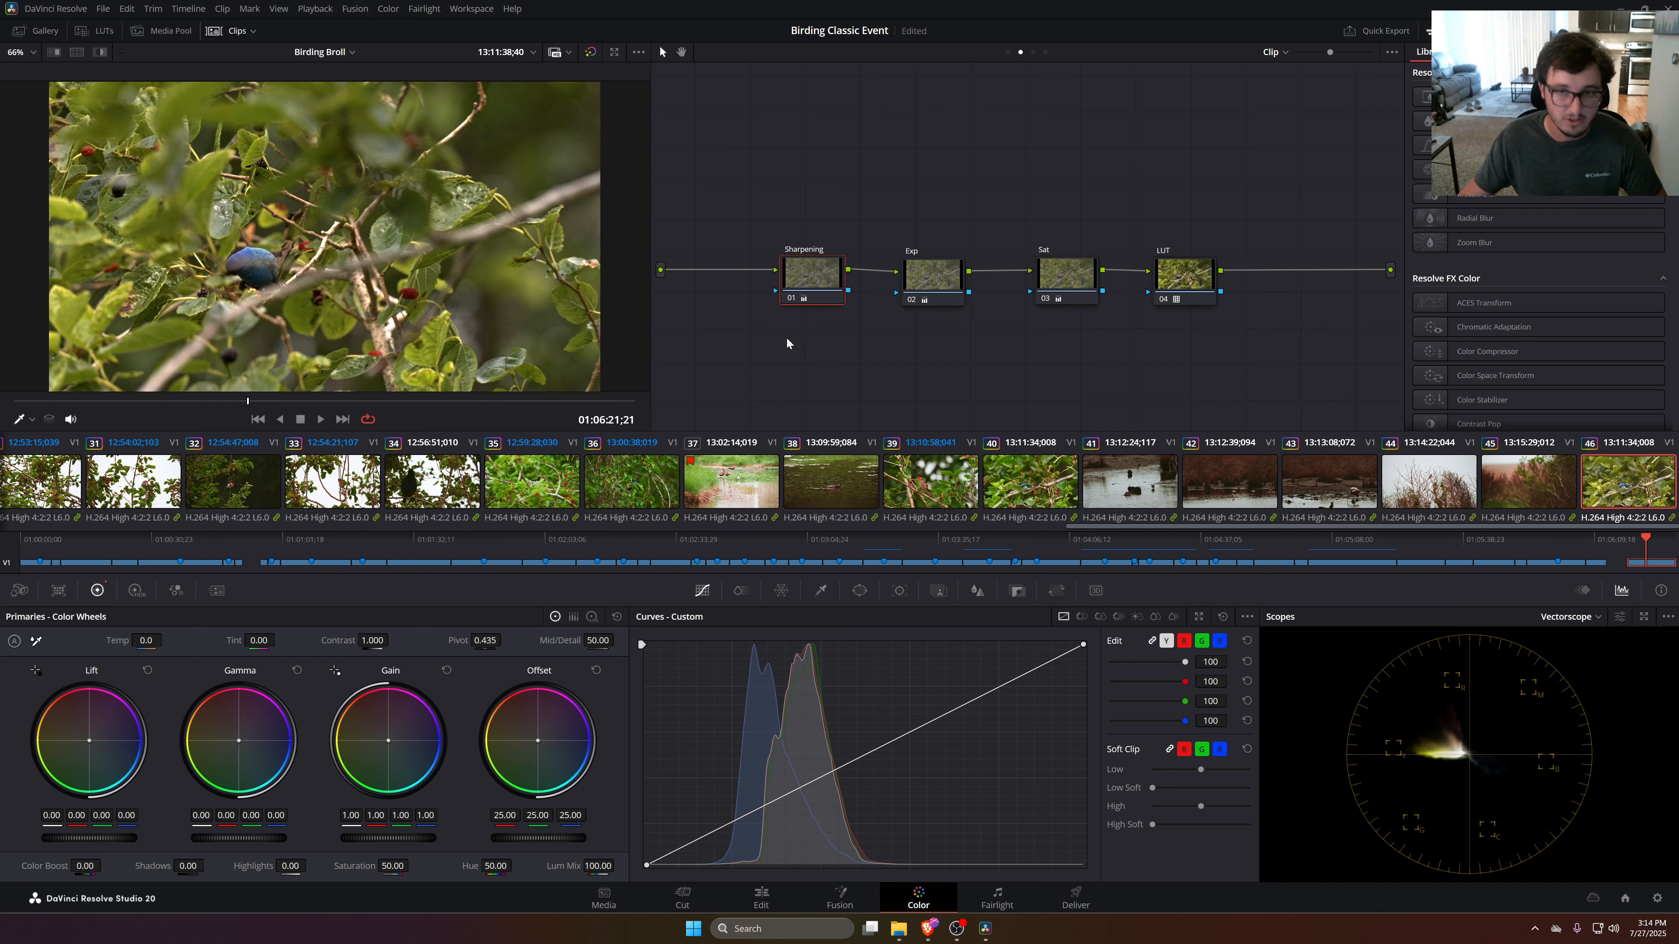
Compare the bird clip with the Sharpening node disabled and enabled, leaving the node enabled
key(ctrl+d)
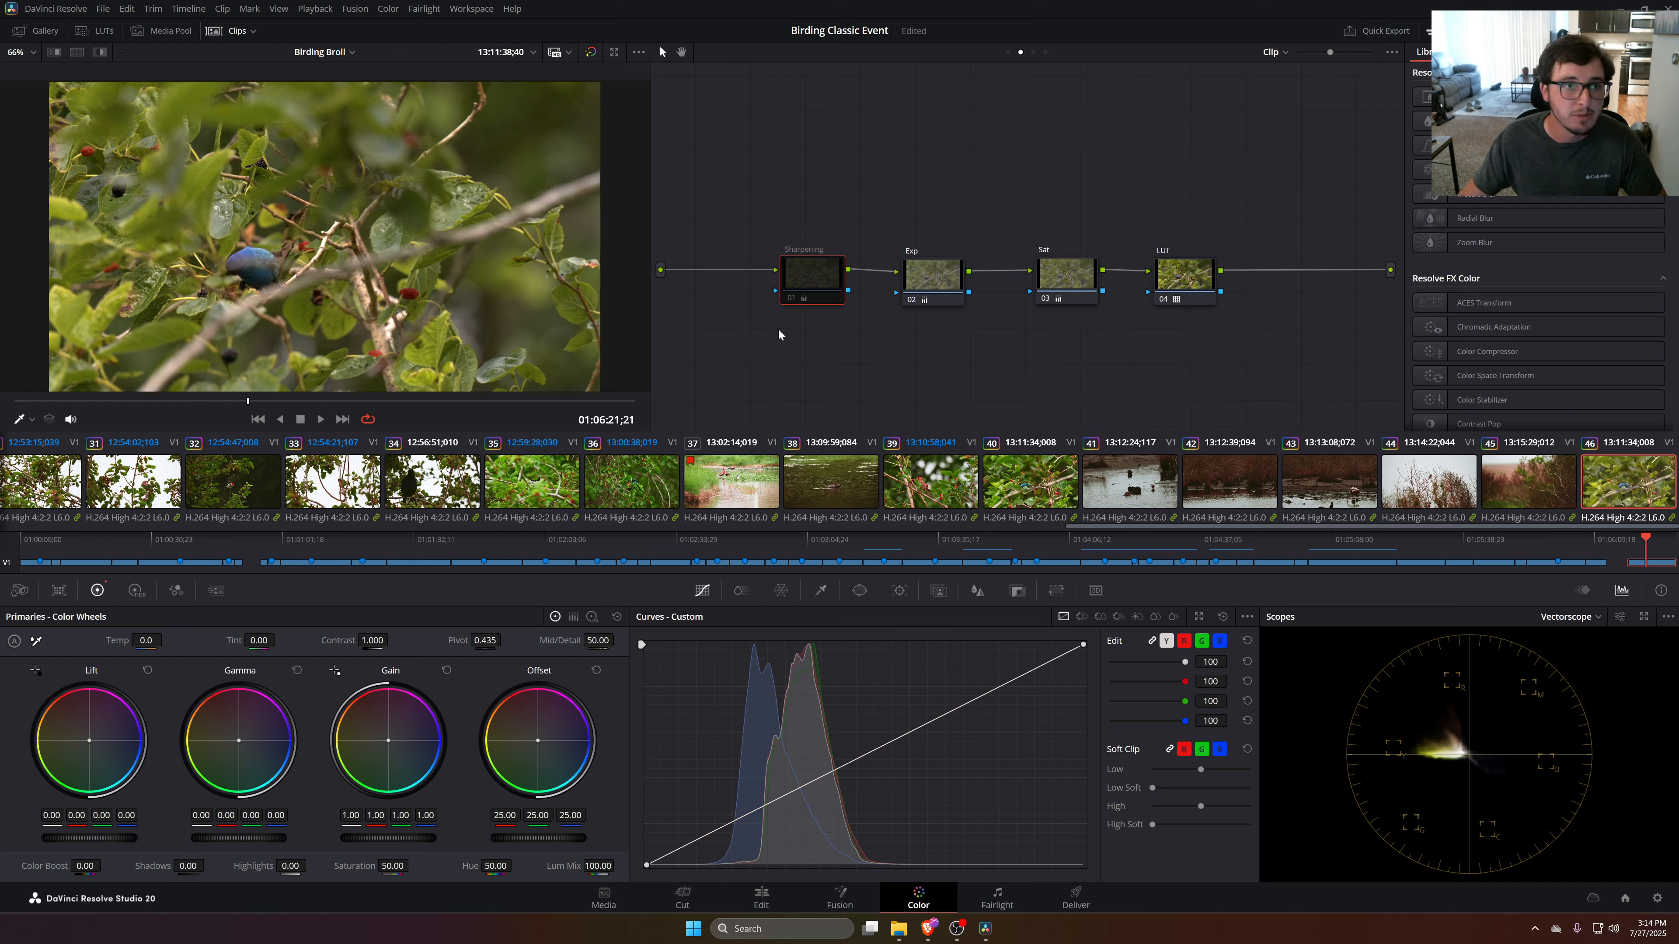
key(ctrl+d)
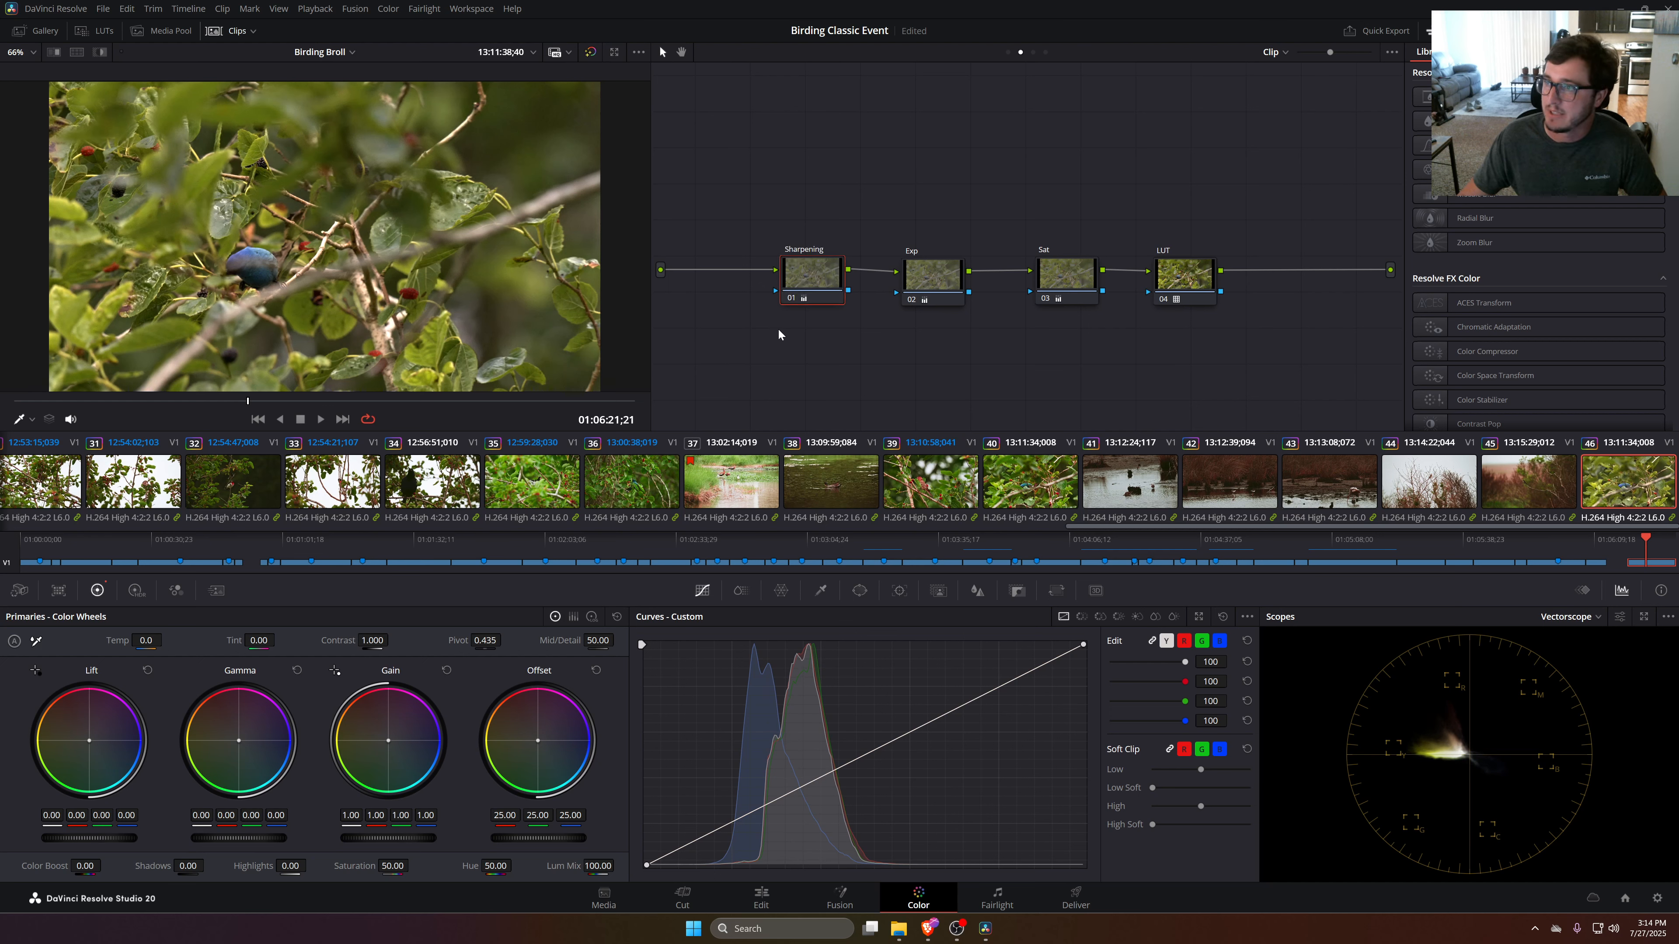
key(ctrl+d)
key(ctrl+d)
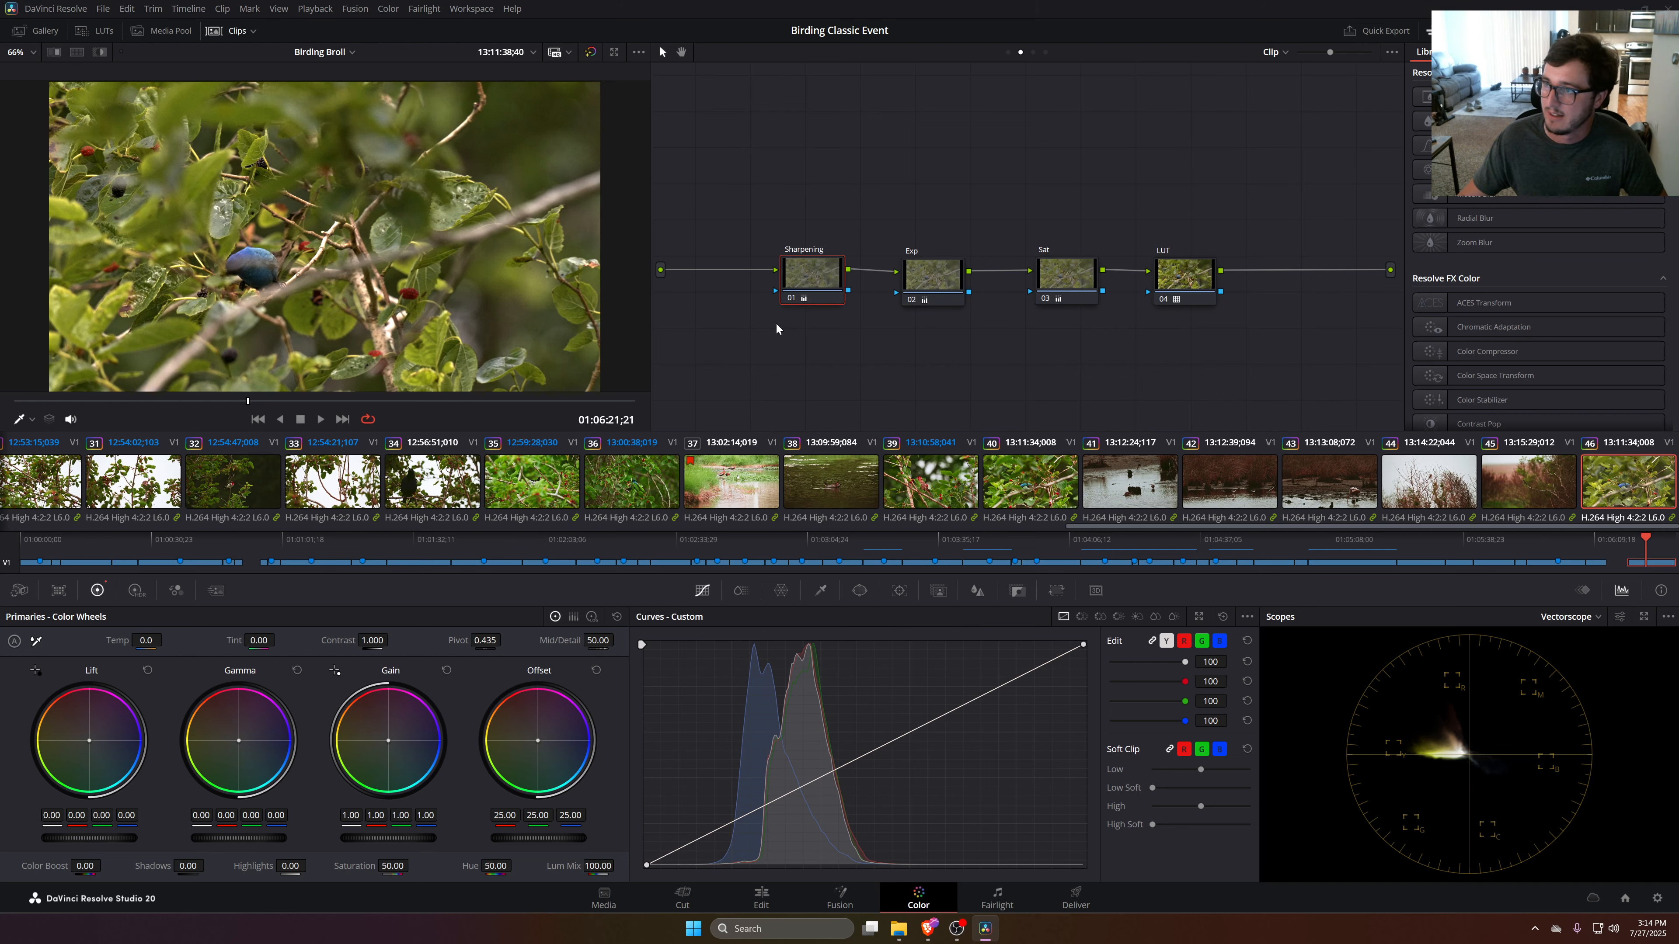
key(ctrl+e)
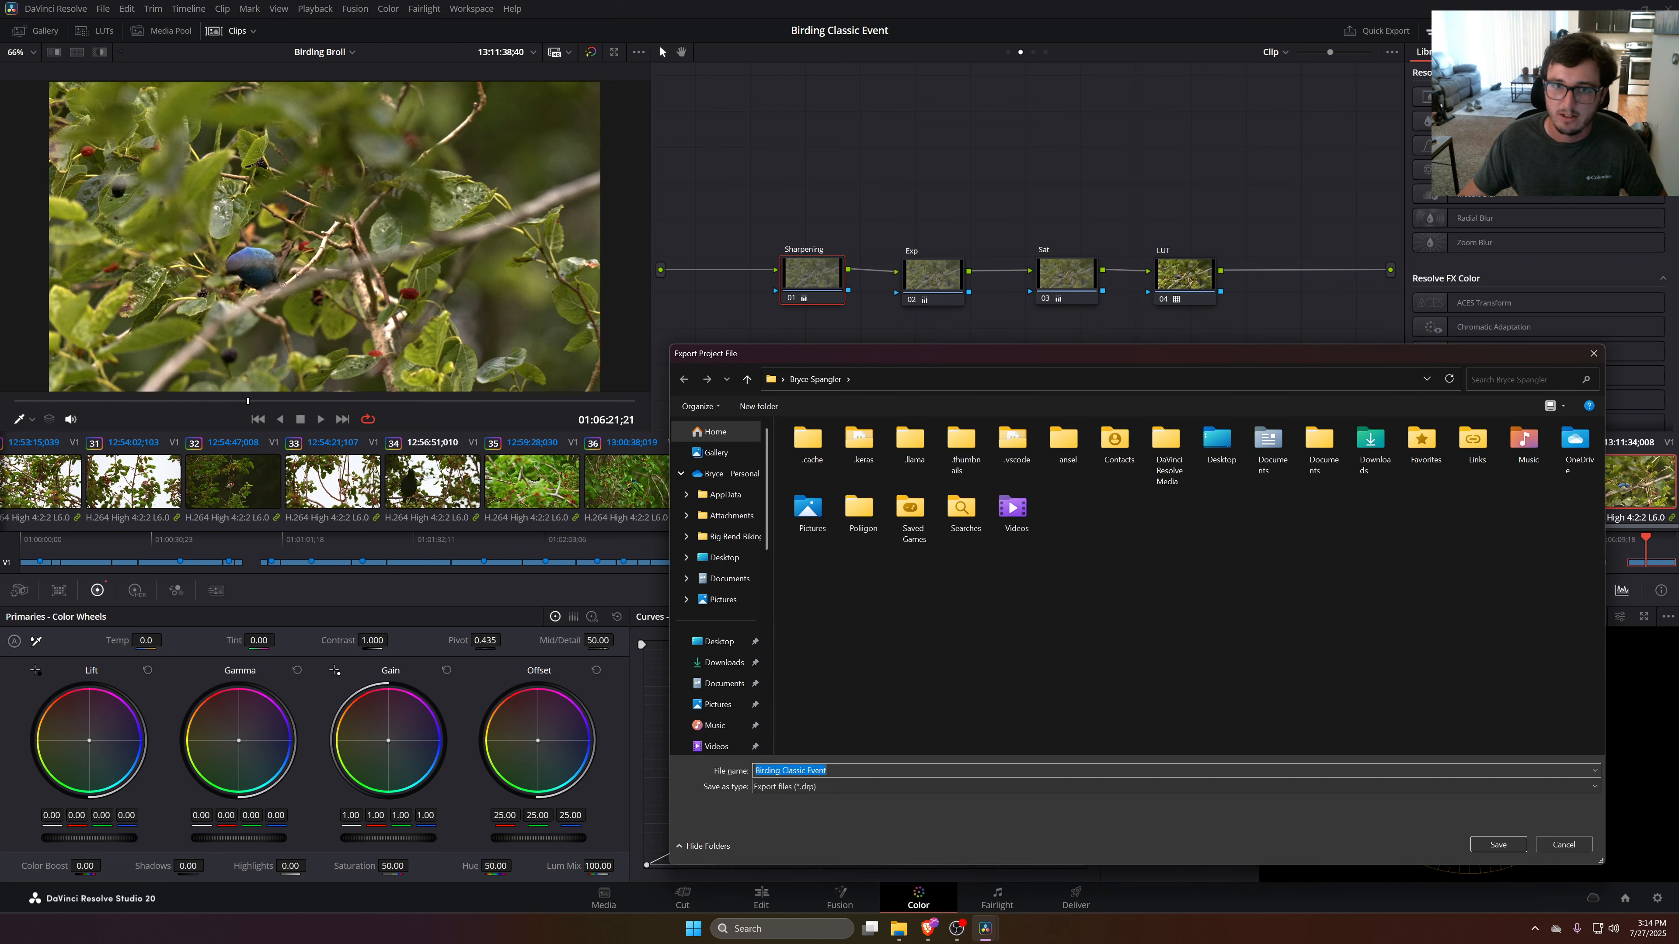
click(1564, 850)
Set the Sharpening node's Blur Radius to 0.45 on all three linked color channels
drag(812, 279, 802, 289)
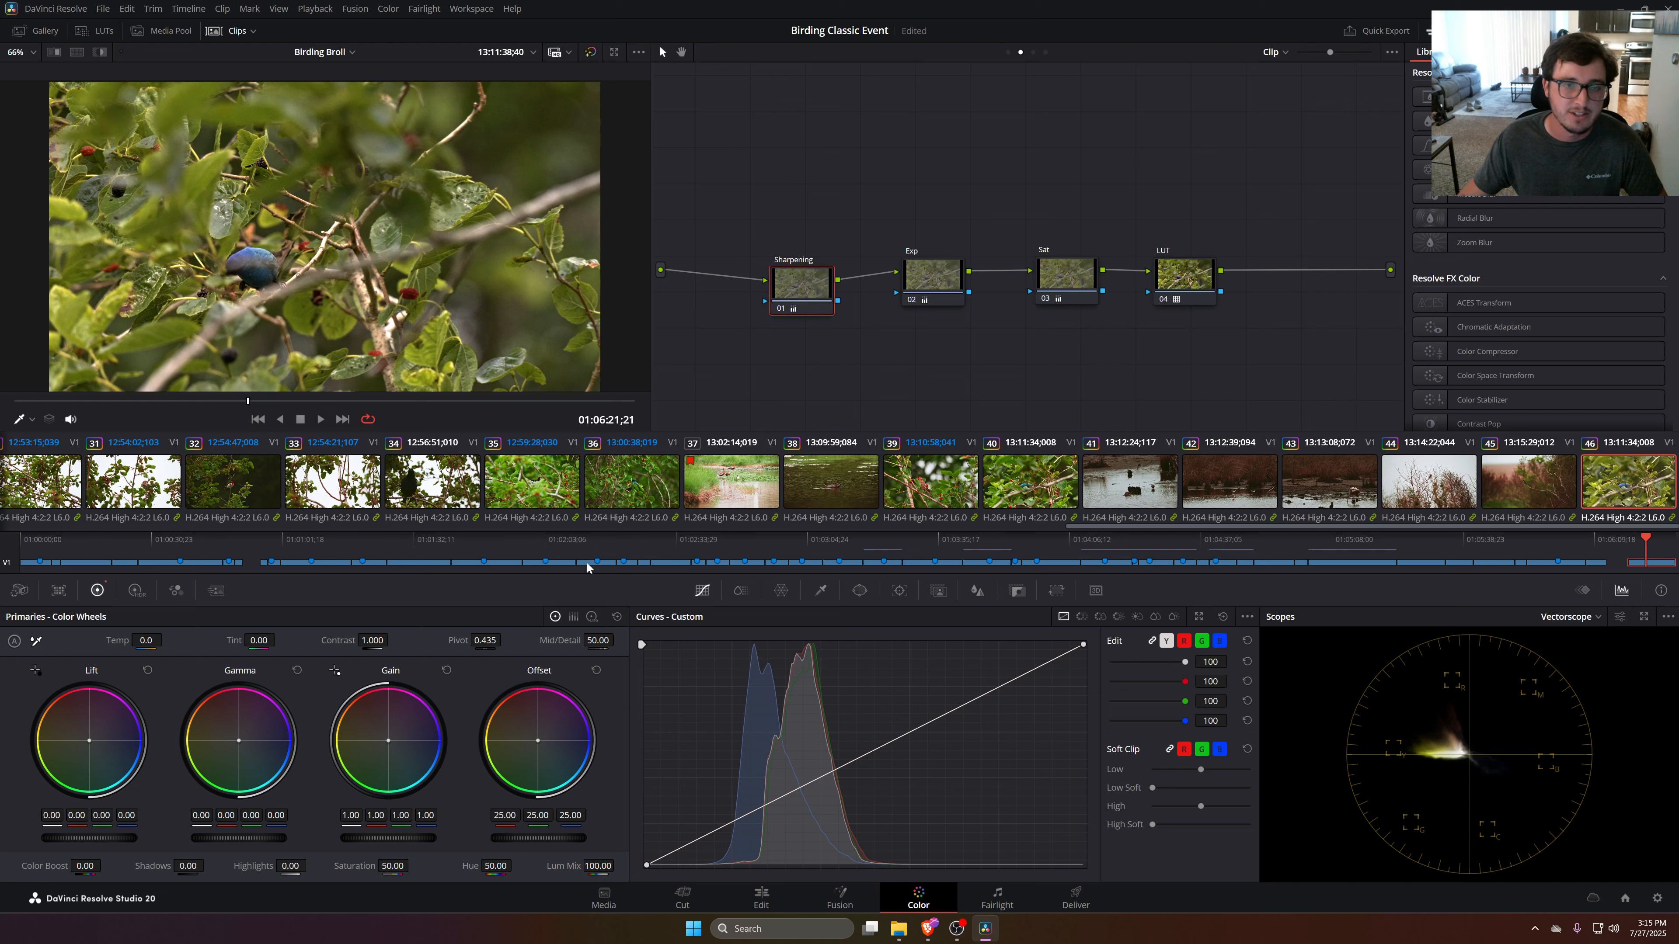
click(982, 593)
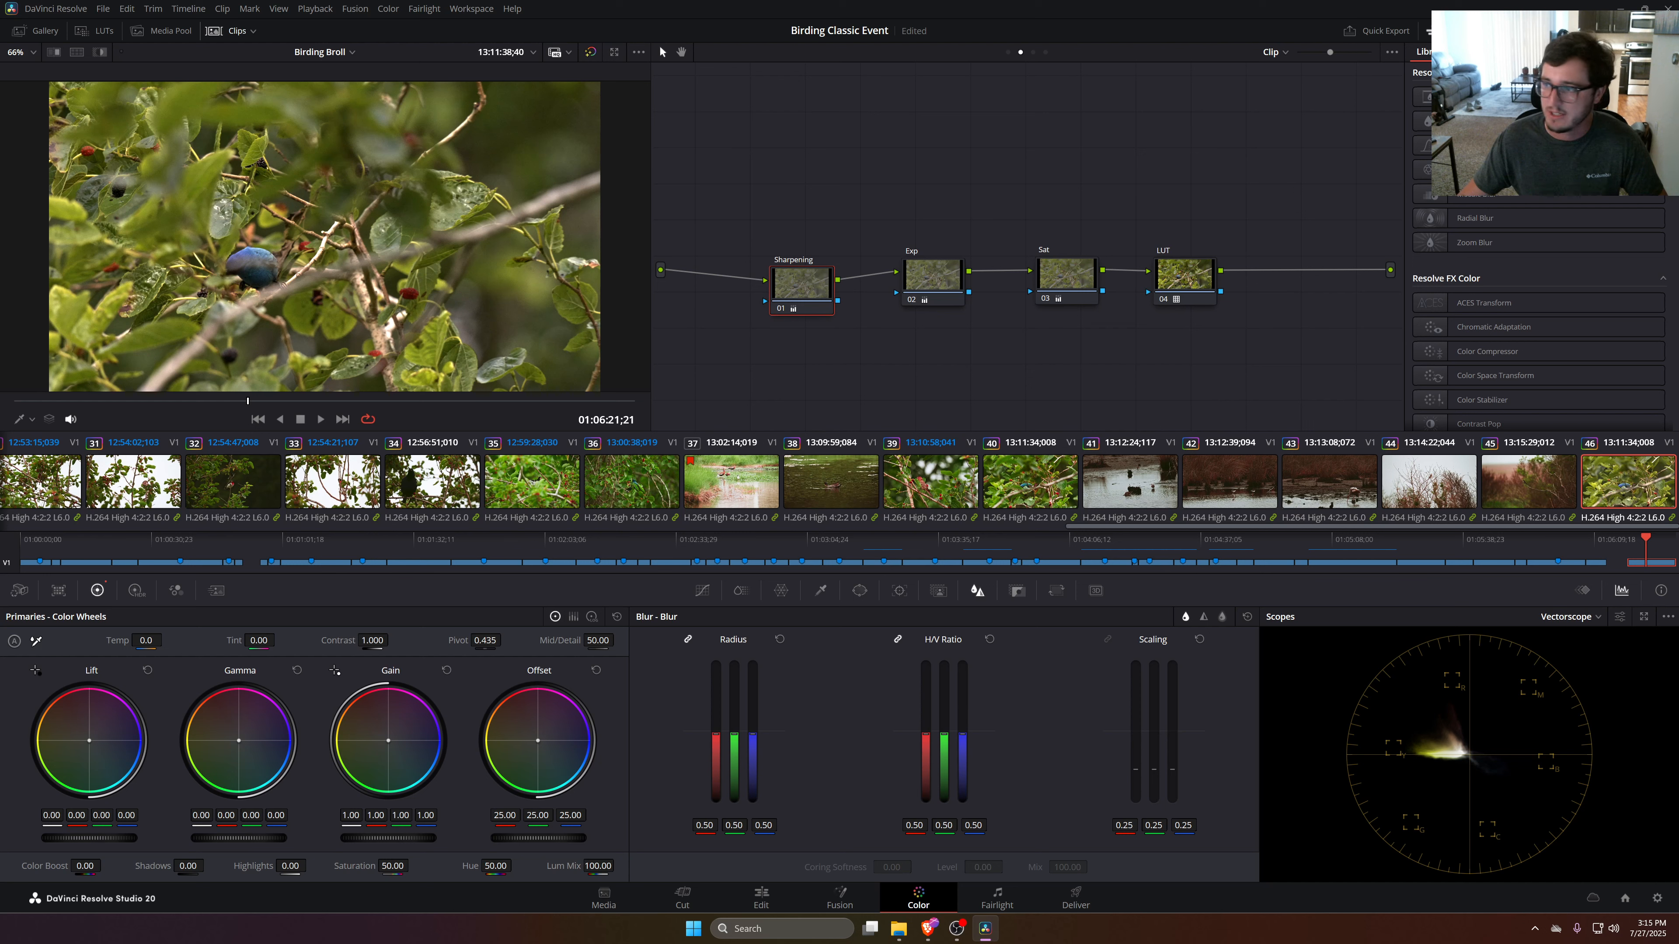
mouse_move(703, 825)
mouse_down()
mouse_move(628, 826)
mouse_move(892, 825)
mouse_move(683, 842)
mouse_up()
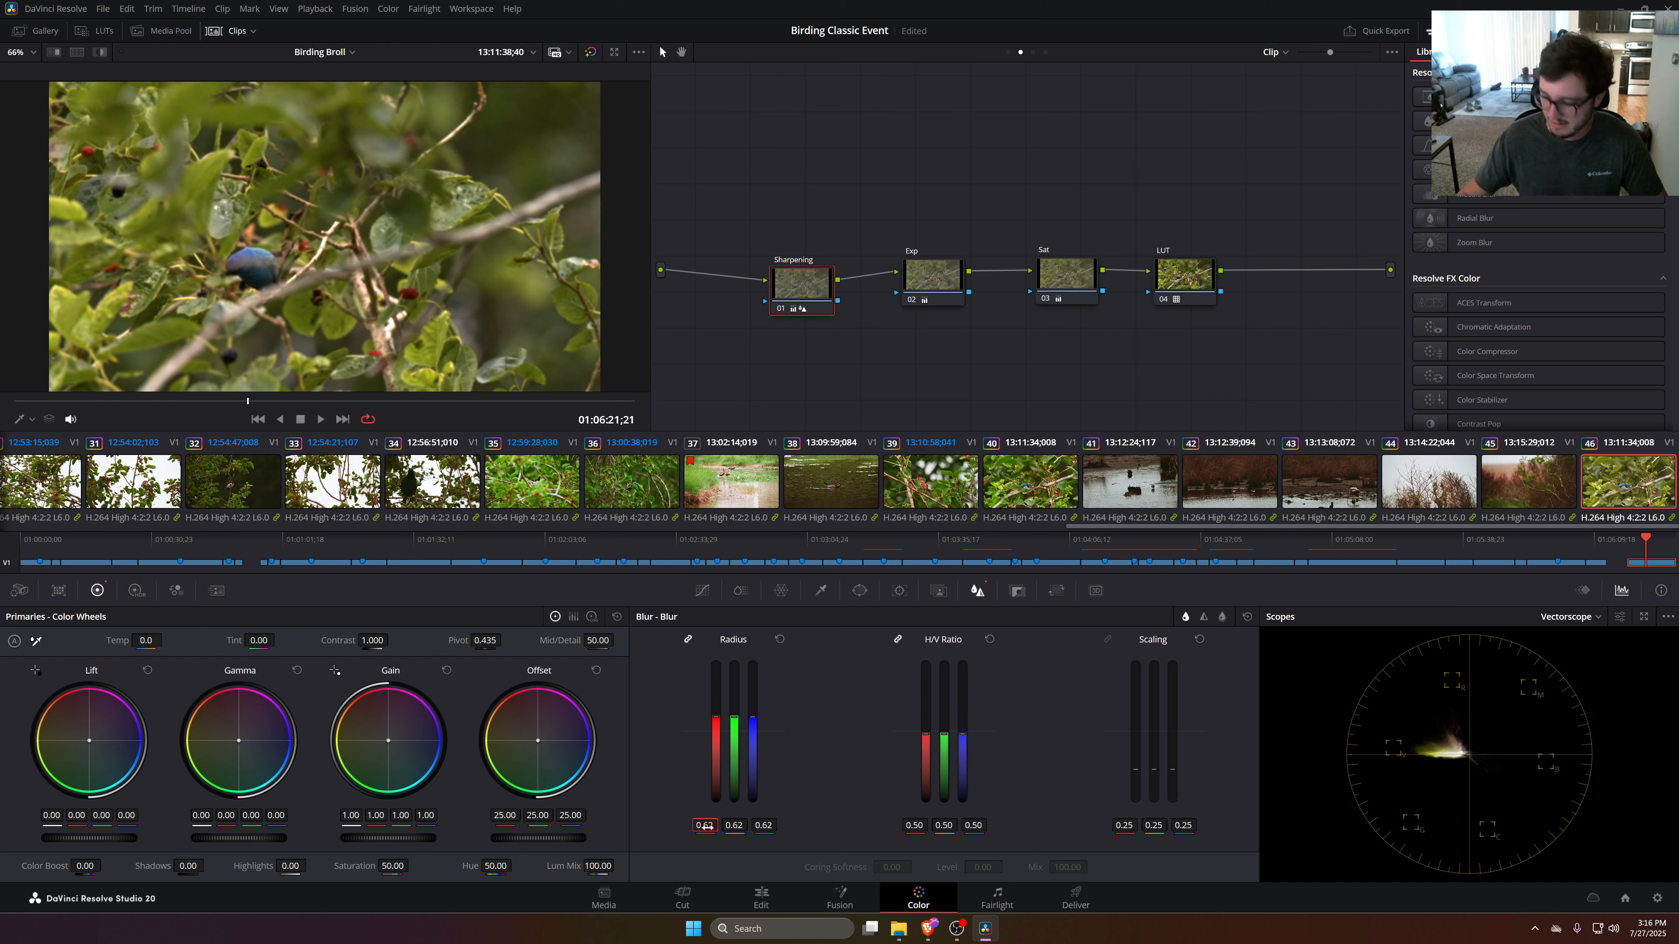
double_click(705, 825)
text(.45)
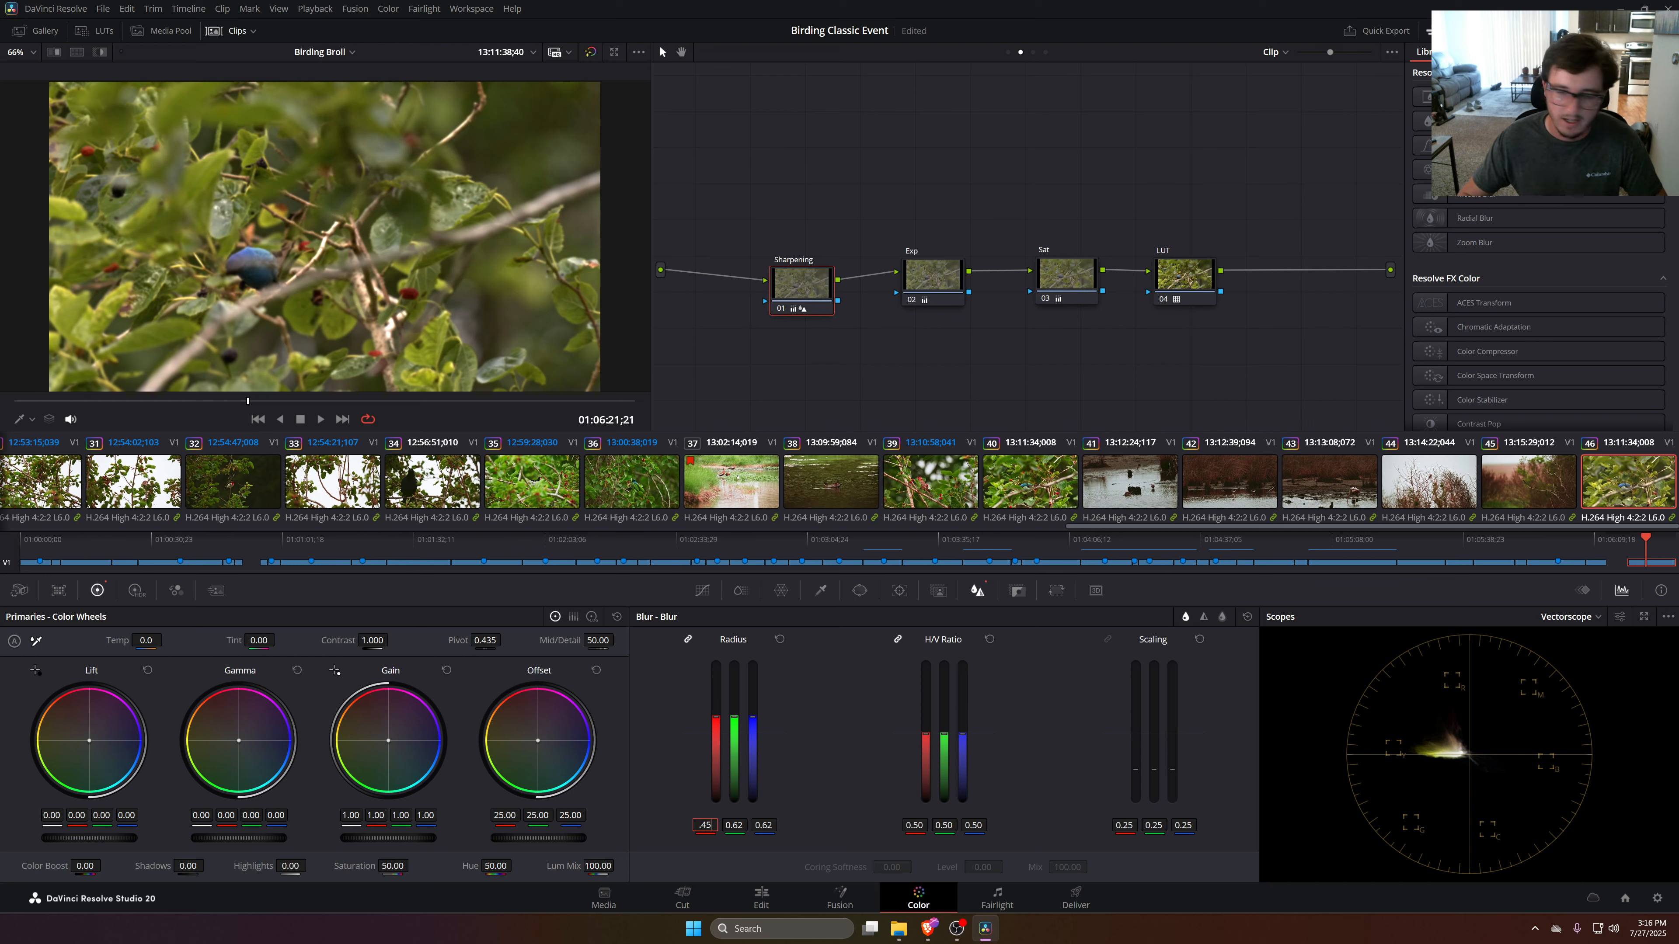
key(Return)
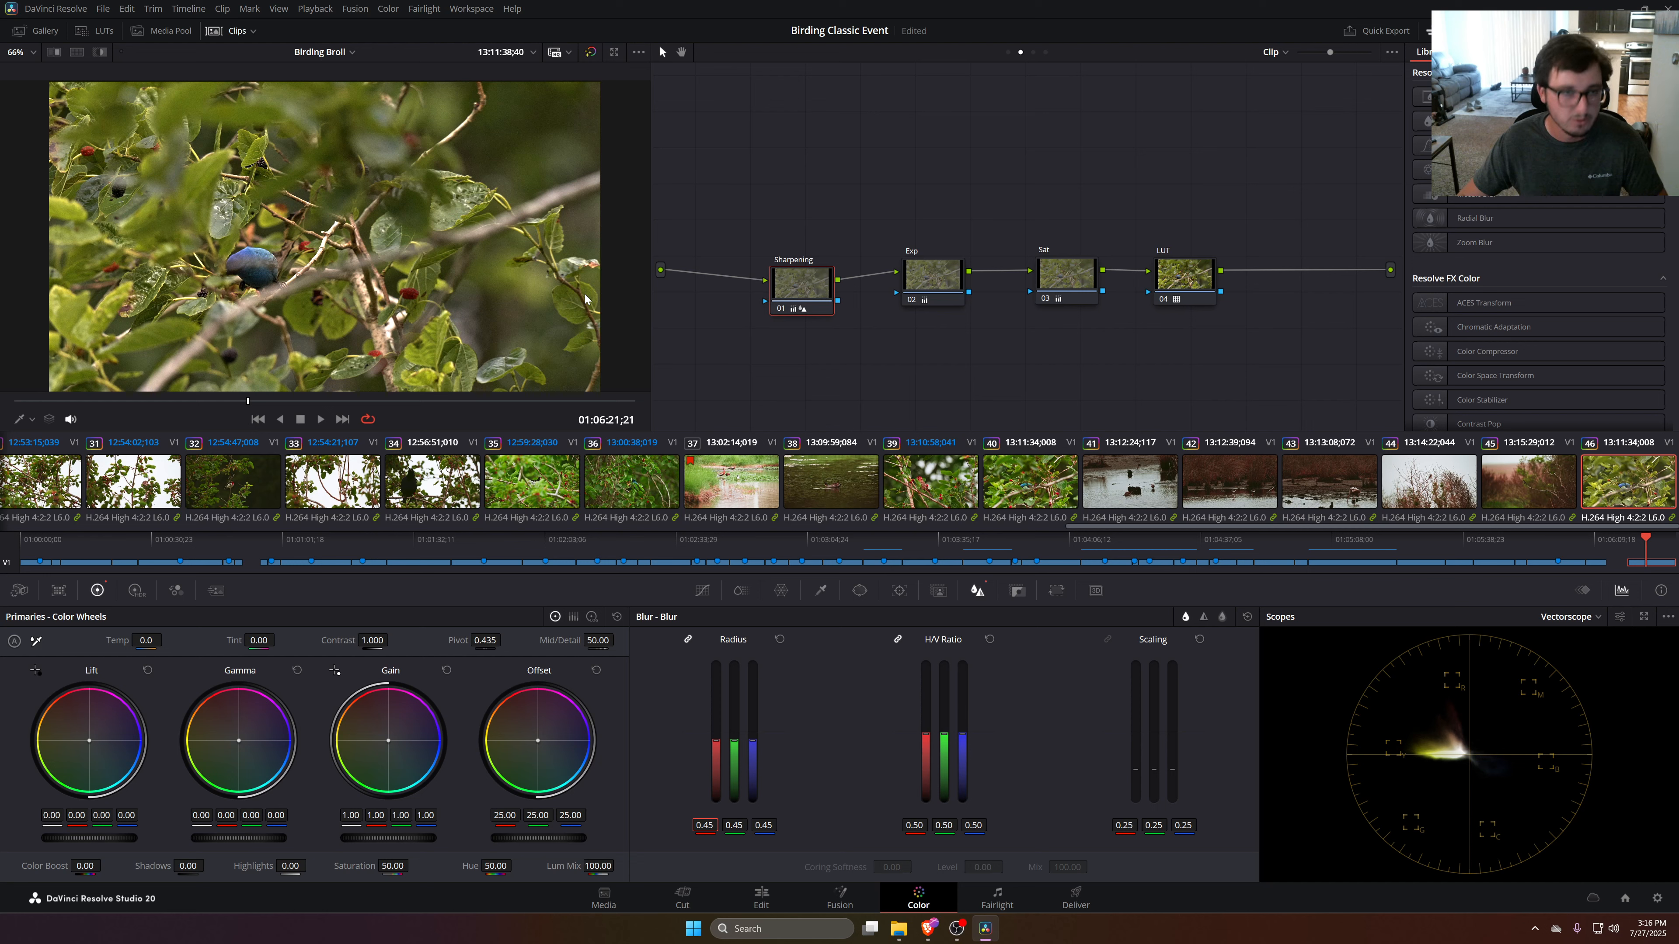
Check the radius sharpening by toggling the Sharpening node off and on, play the clip briefly, and return to an earlier frame
key(ctrl+d)
key(ctrl+d)
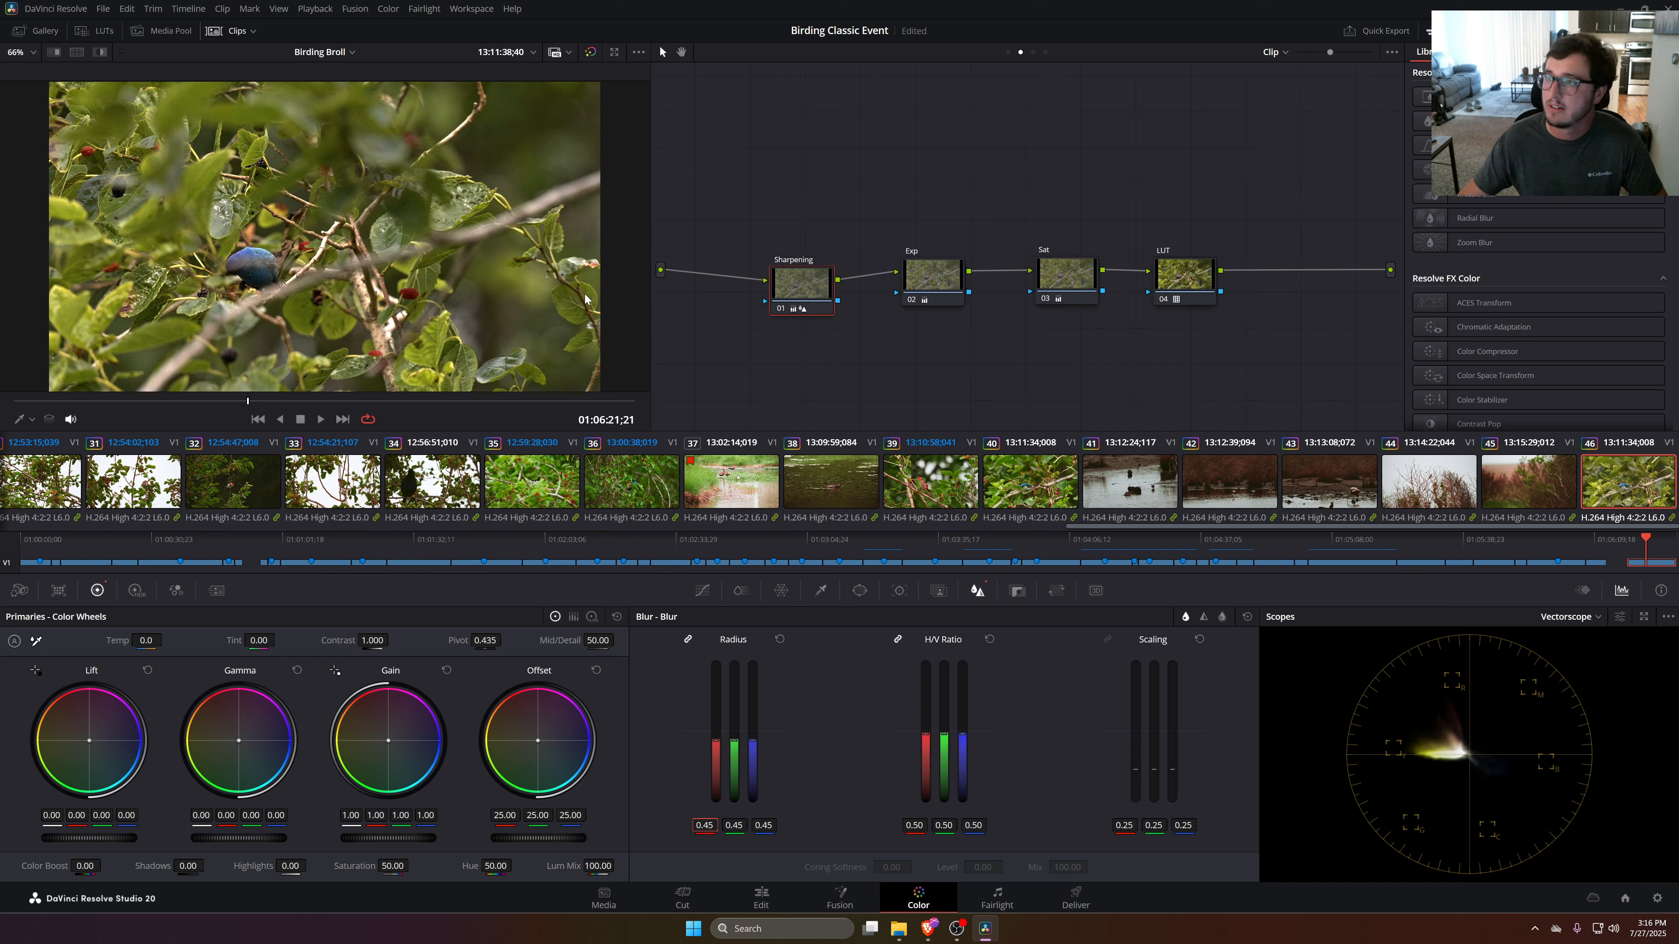
key(ctrl+d)
key(ctrl+d)
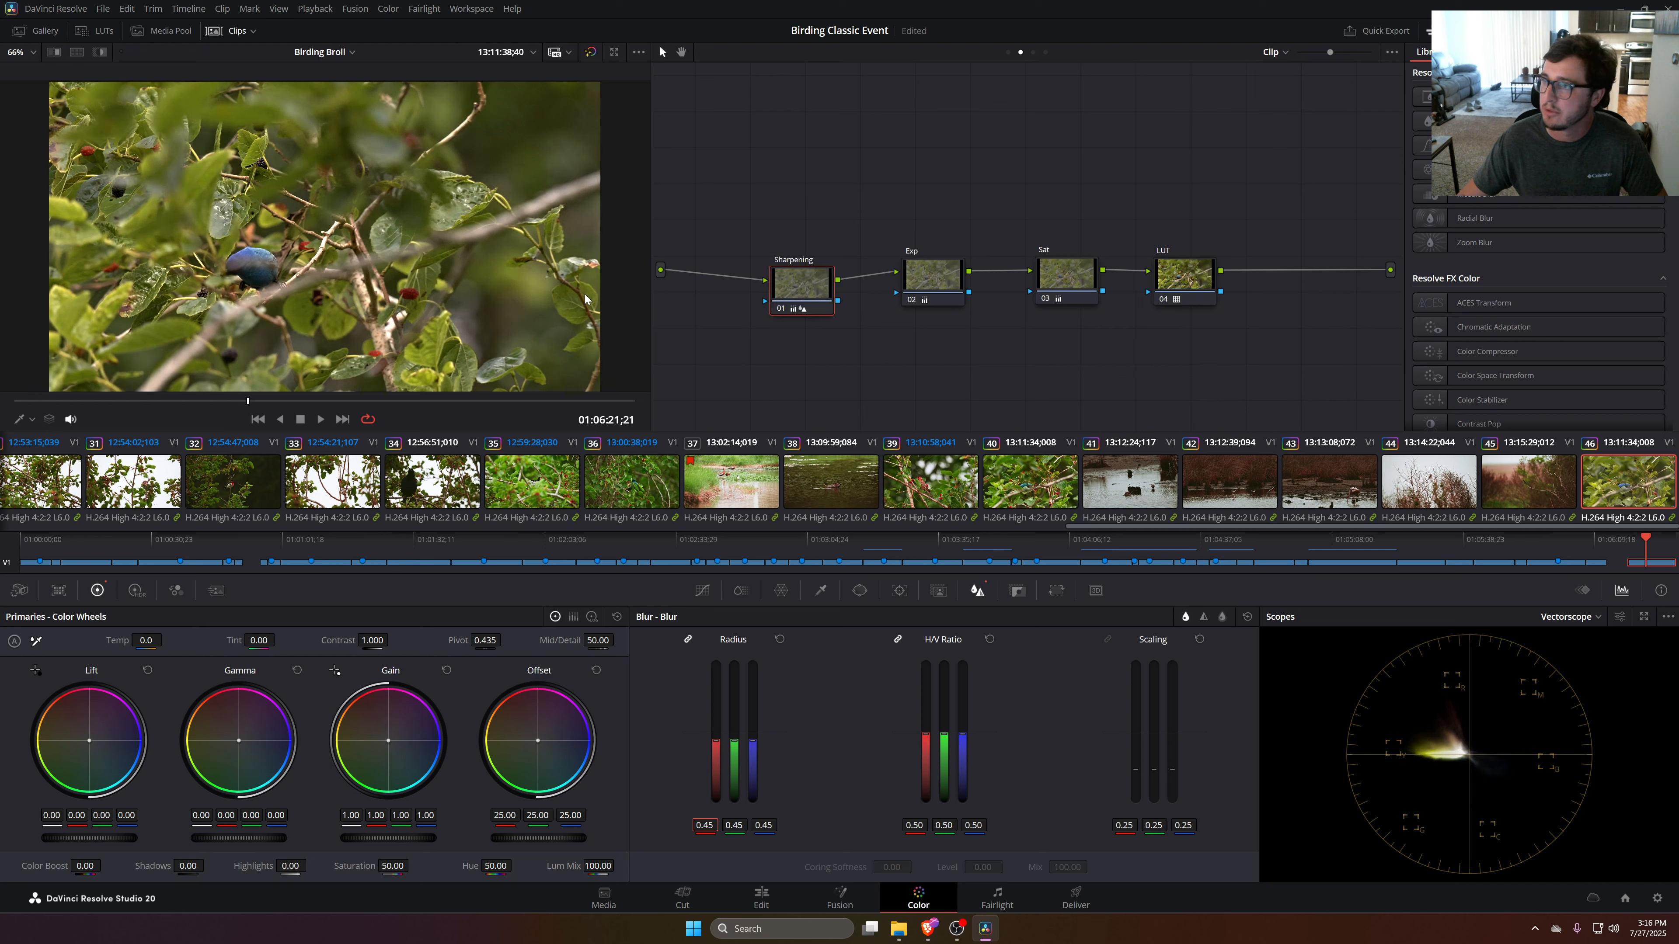
key(space)
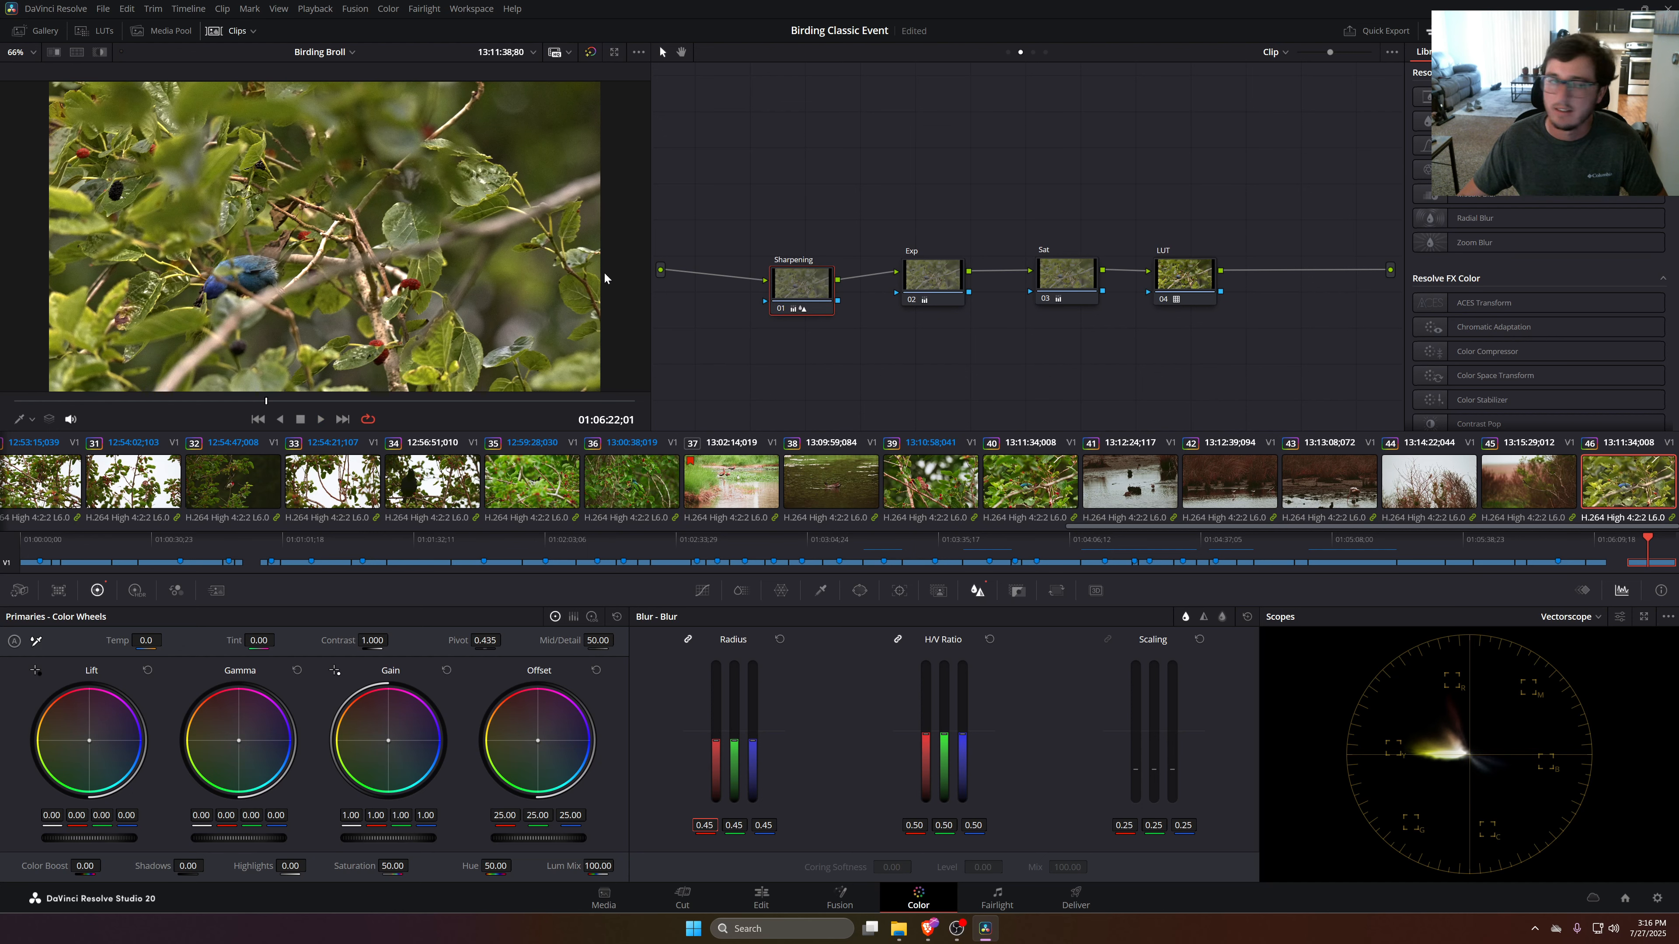
drag(245, 400, 226, 401)
Spread the Sharpening, Exp, Sat and LUT nodes out into a wider, roughly level row between the graph's source and output
drag(1183, 356, 766, 348)
click(862, 211)
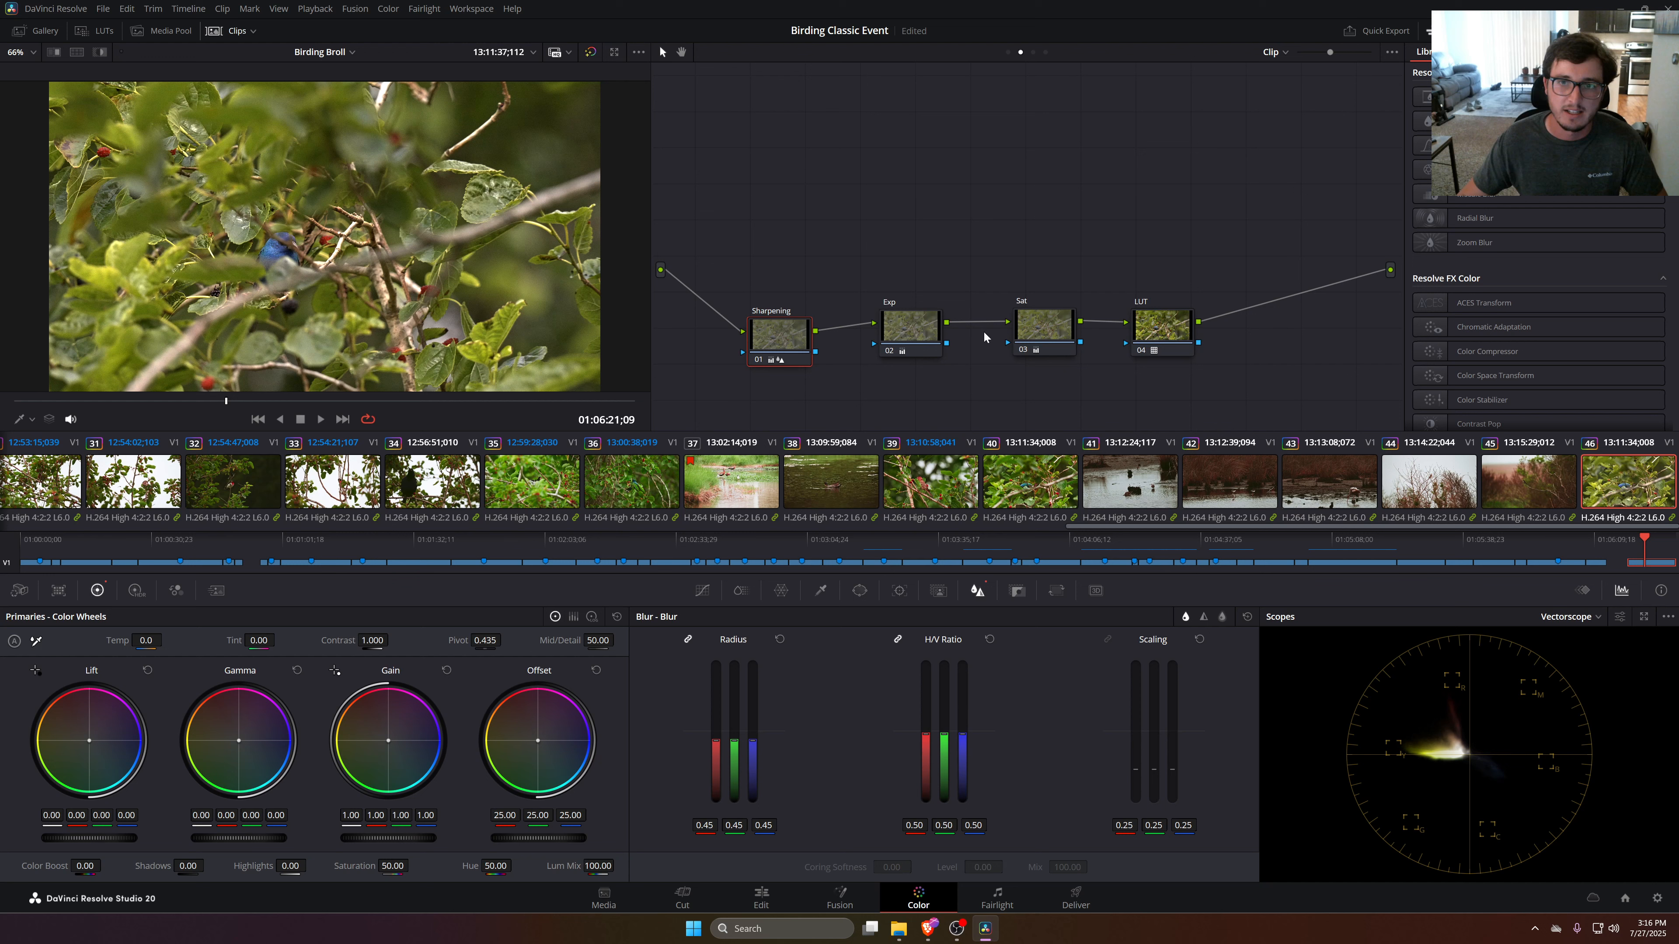
drag(1159, 332, 1250, 300)
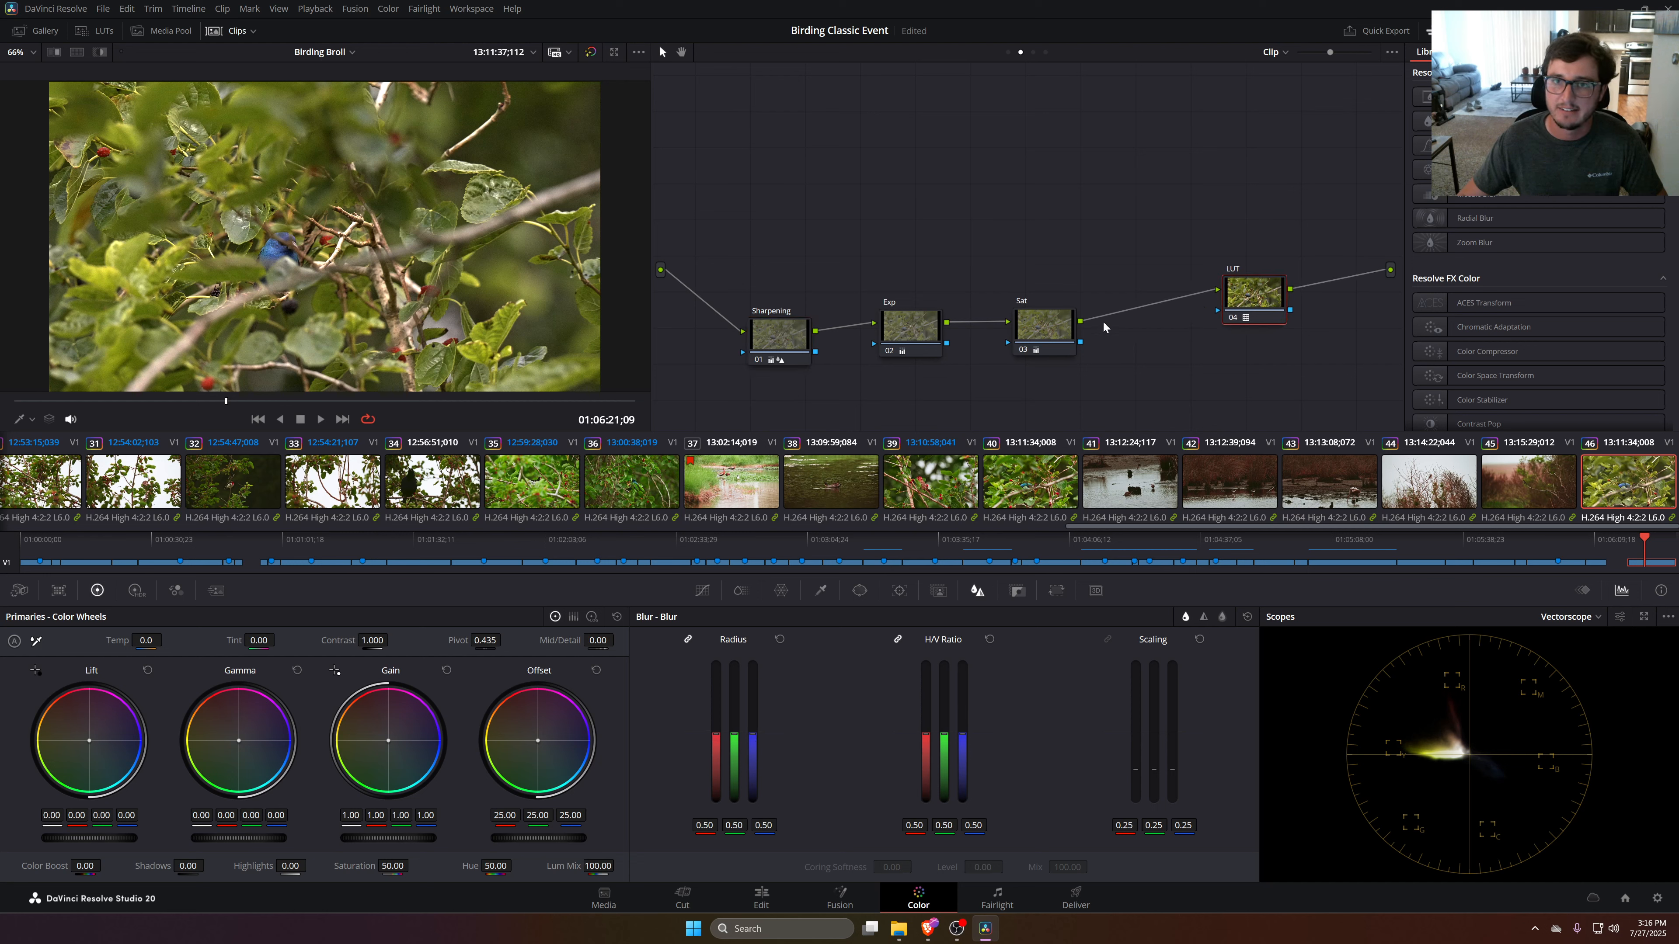
click(1034, 337)
drag(1034, 337, 1090, 303)
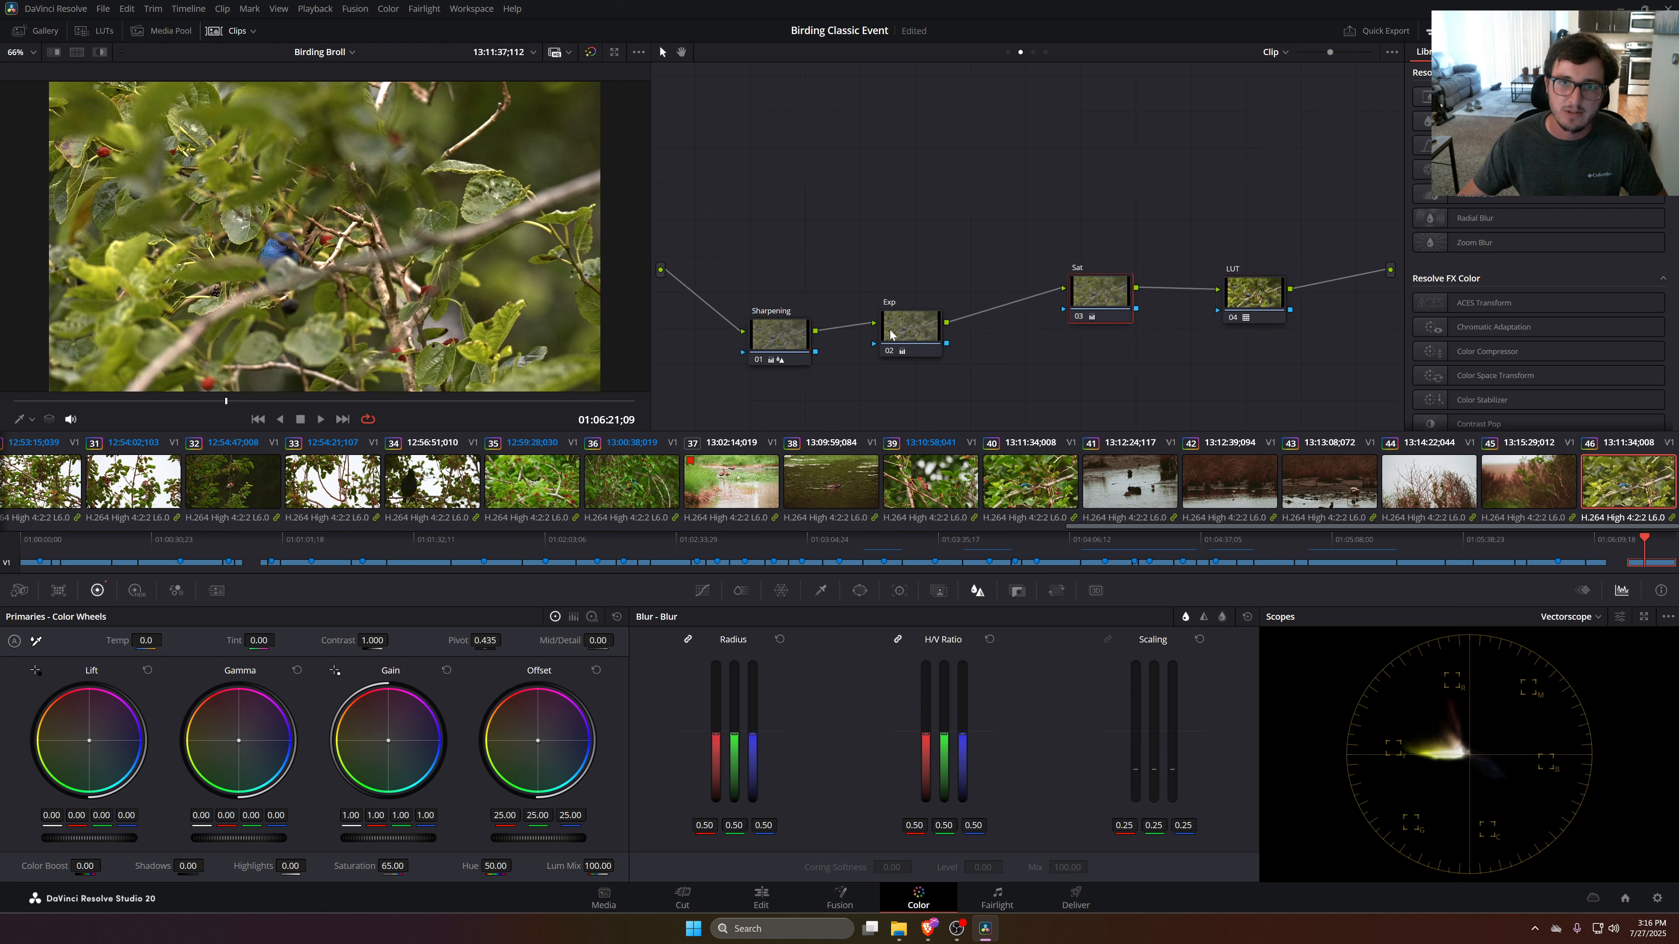
drag(893, 337, 952, 310)
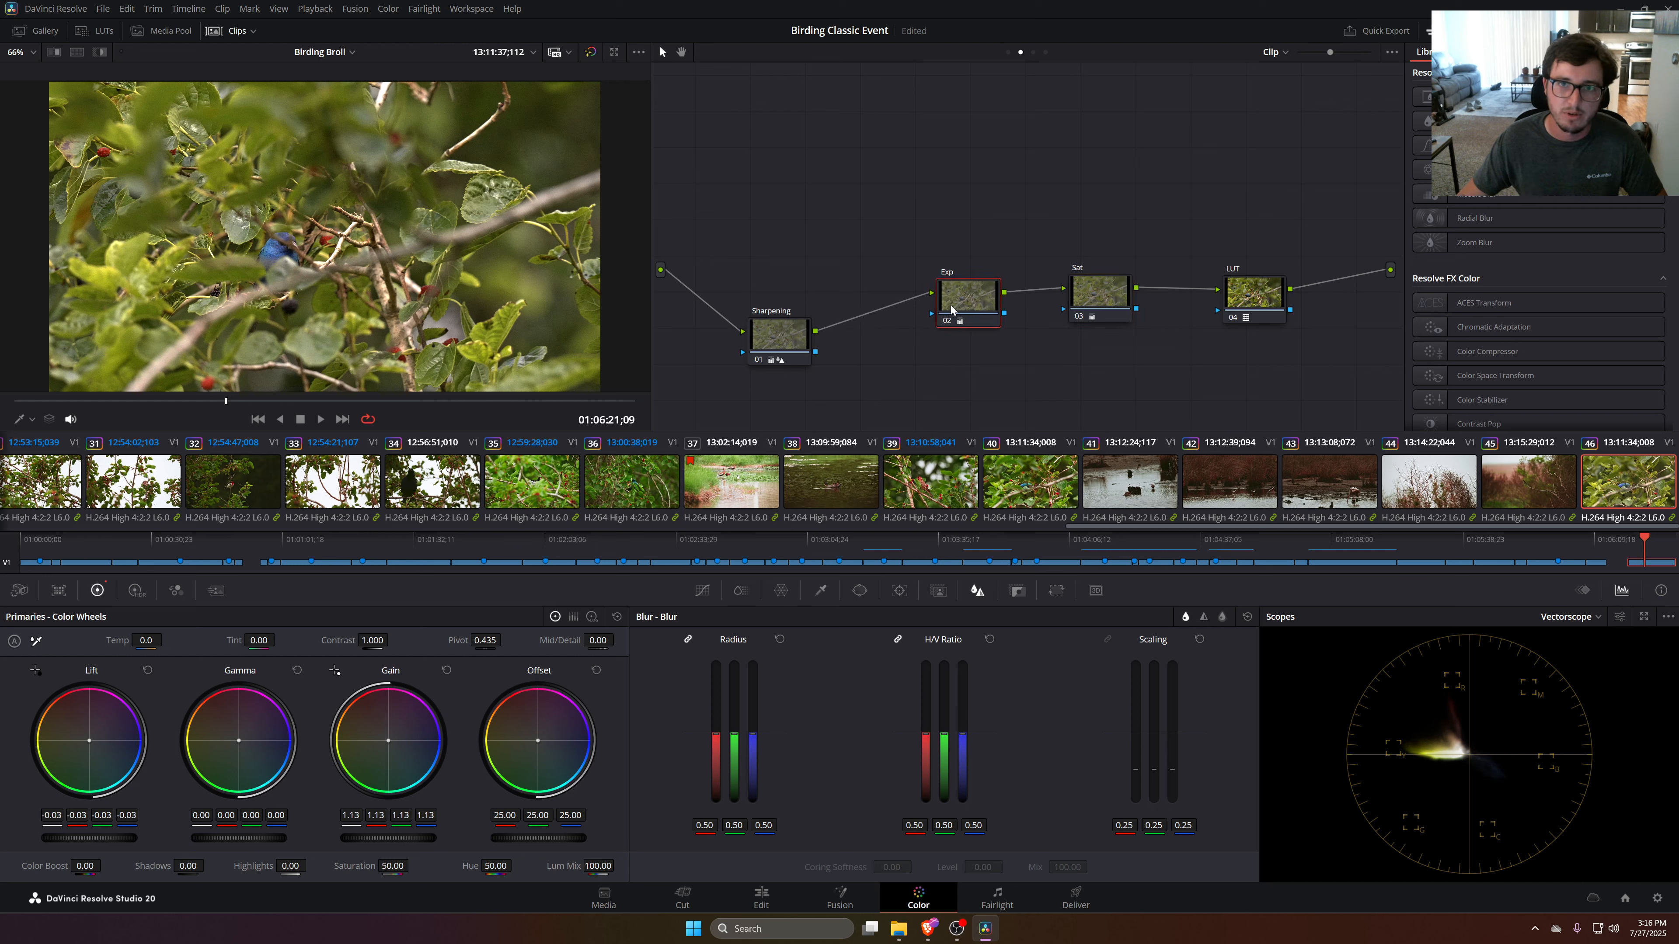
drag(780, 341, 815, 295)
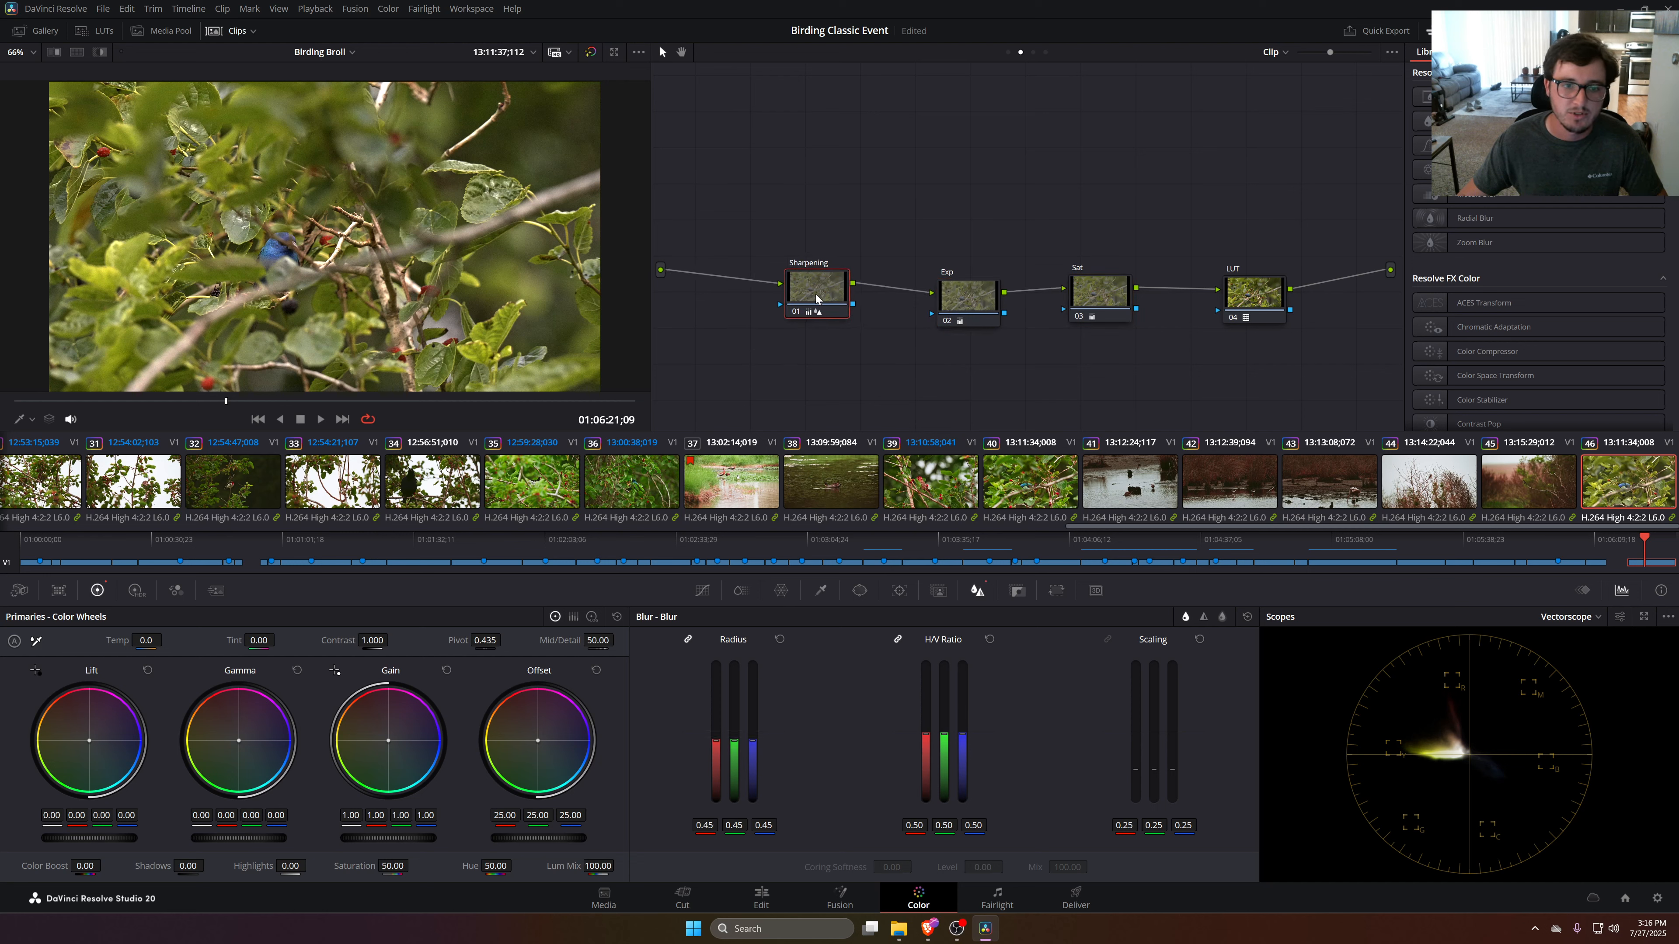